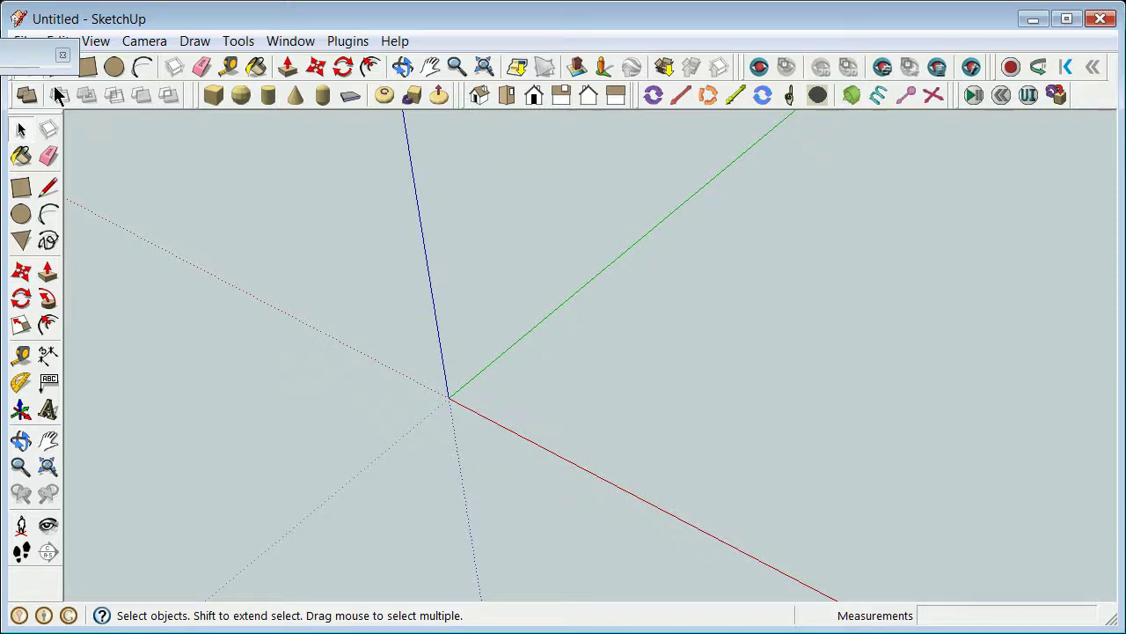
# Close the Components window and import the image vectoradd.jpg at the model origin
pyautogui.moveTo(220, 21)
pyautogui.mouseDown()
pyautogui.moveTo(359, 21)
pyautogui.moveTo(221, 0)
pyautogui.moveTo(293, 4)
pyautogui.moveTo(237, 42)
pyautogui.moveTo(201, 45)
pyautogui.moveTo(220, 37)
pyautogui.mouseUp()
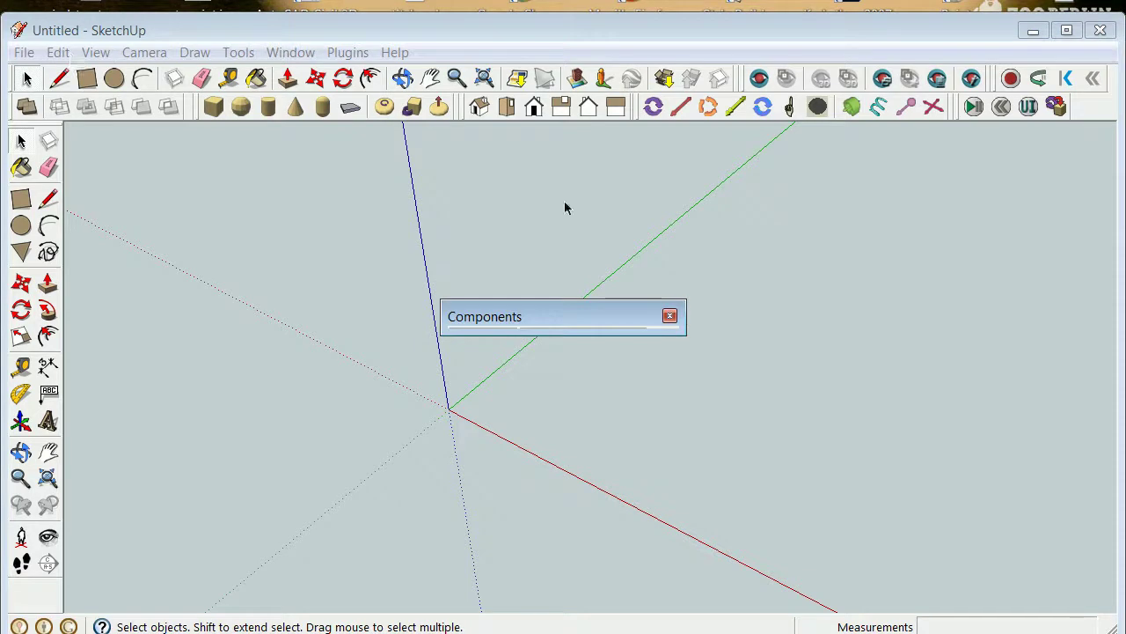
pyautogui.click(668, 316)
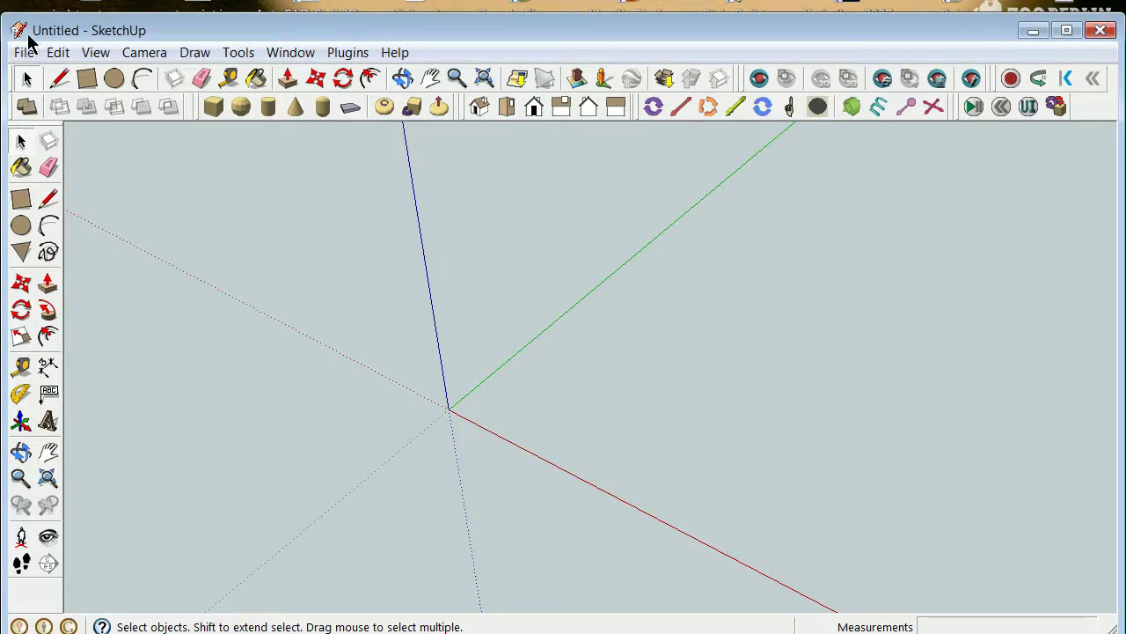
pyautogui.click(24, 51)
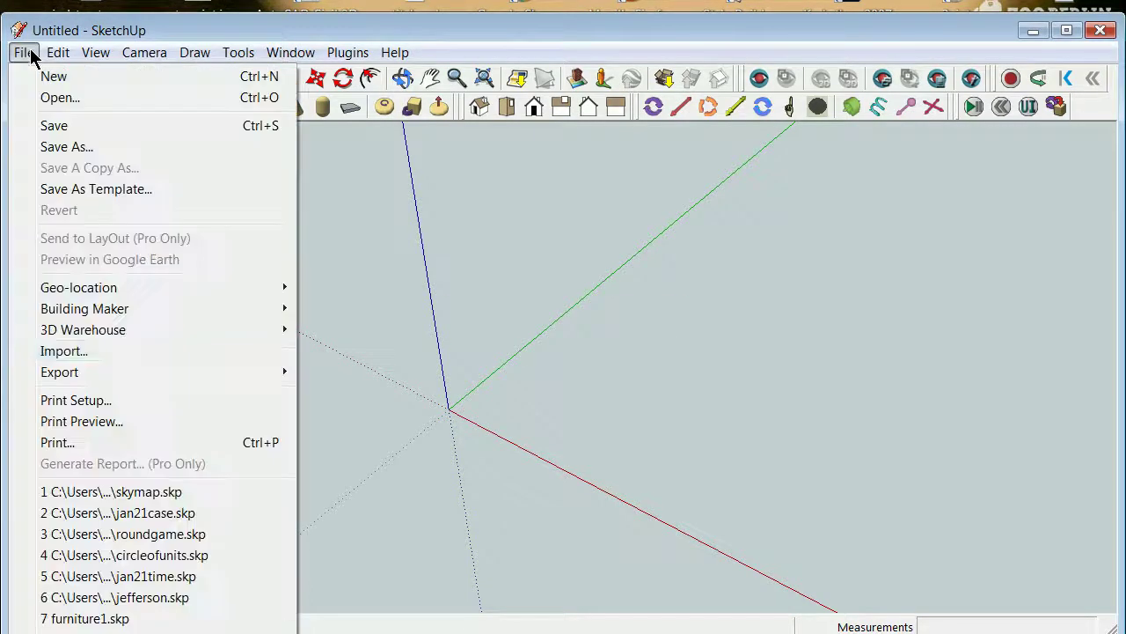
pyautogui.click(122, 353)
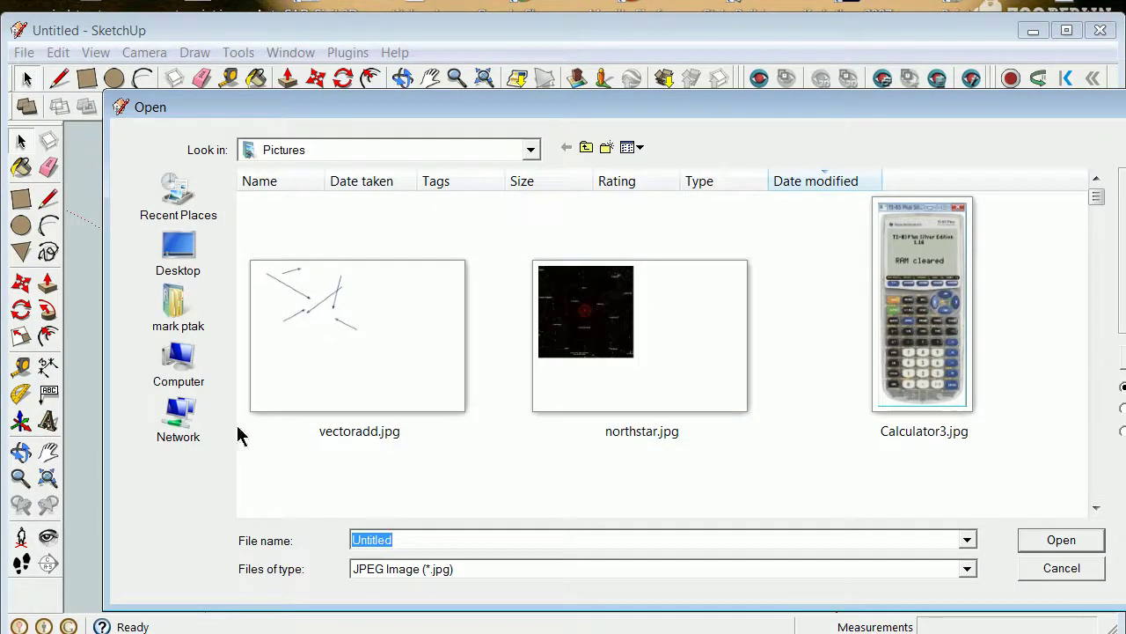
pyautogui.click(327, 344)
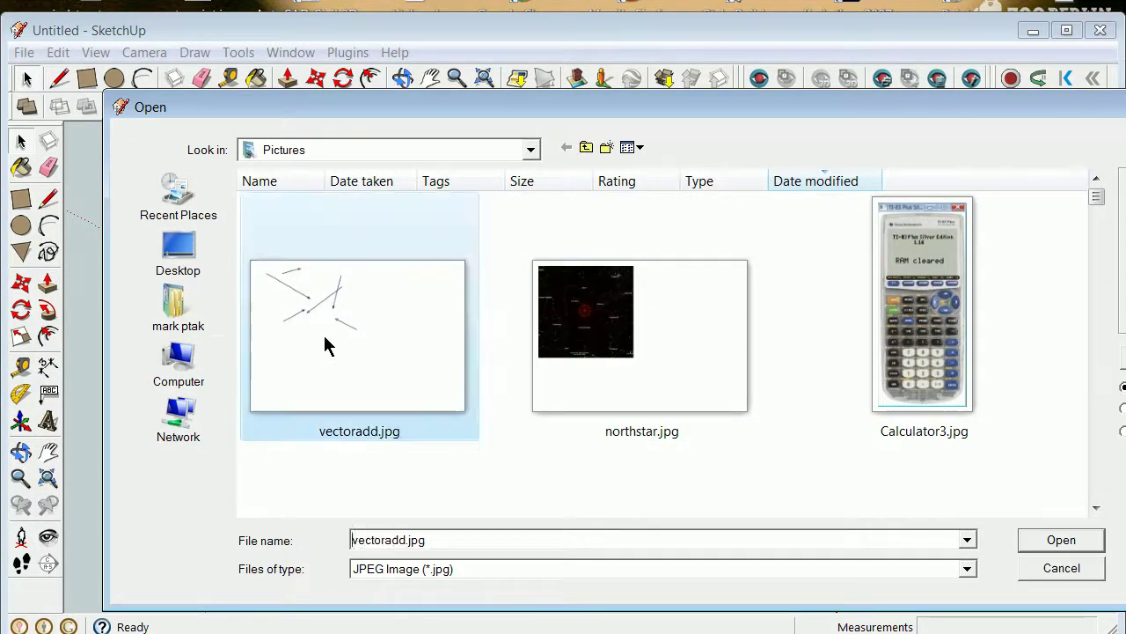
pyautogui.click(1023, 542)
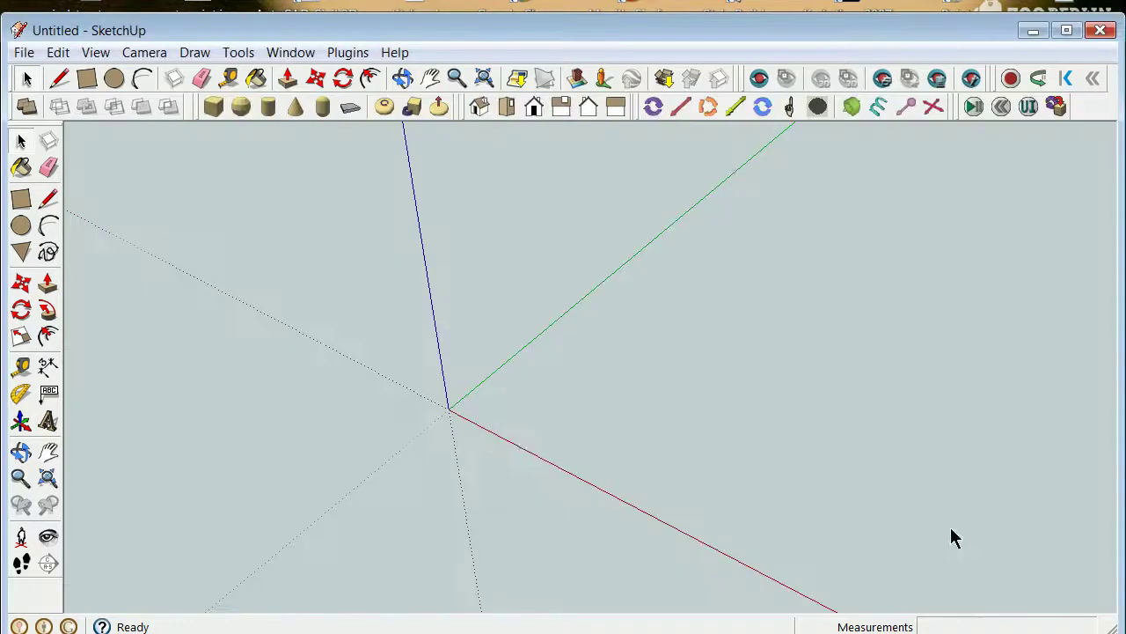
pyautogui.doubleClick(449, 411)
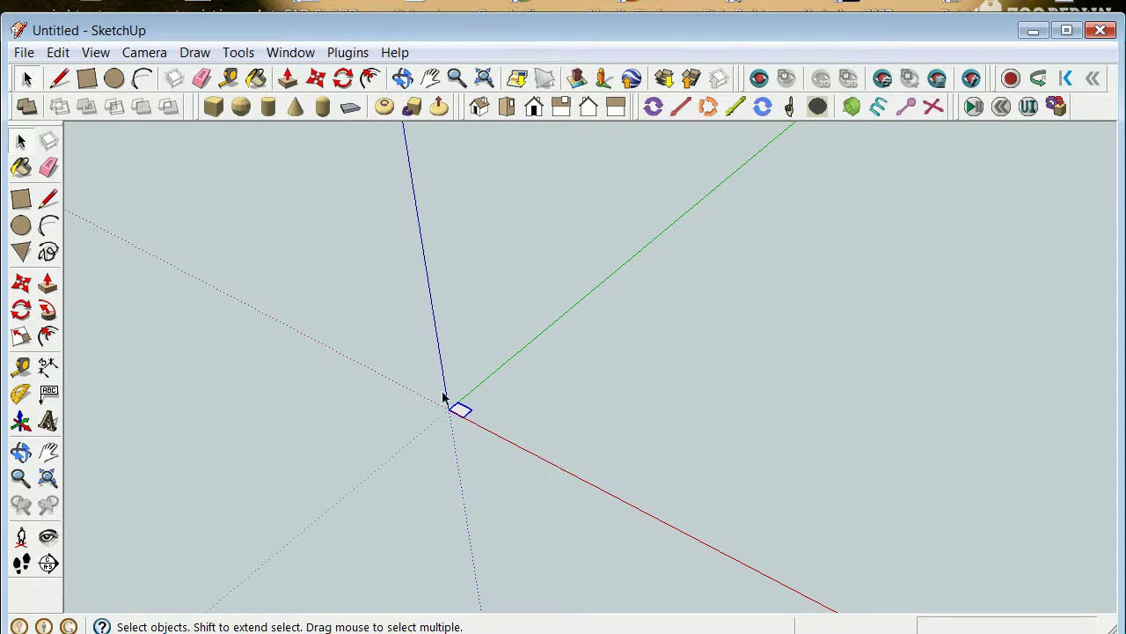
# Measure the separate hollow-headed arrow nearest the image's middle with the Tape Measure and resize the model to make it 10 mm long
pyautogui.scroll(5, 469, 427)
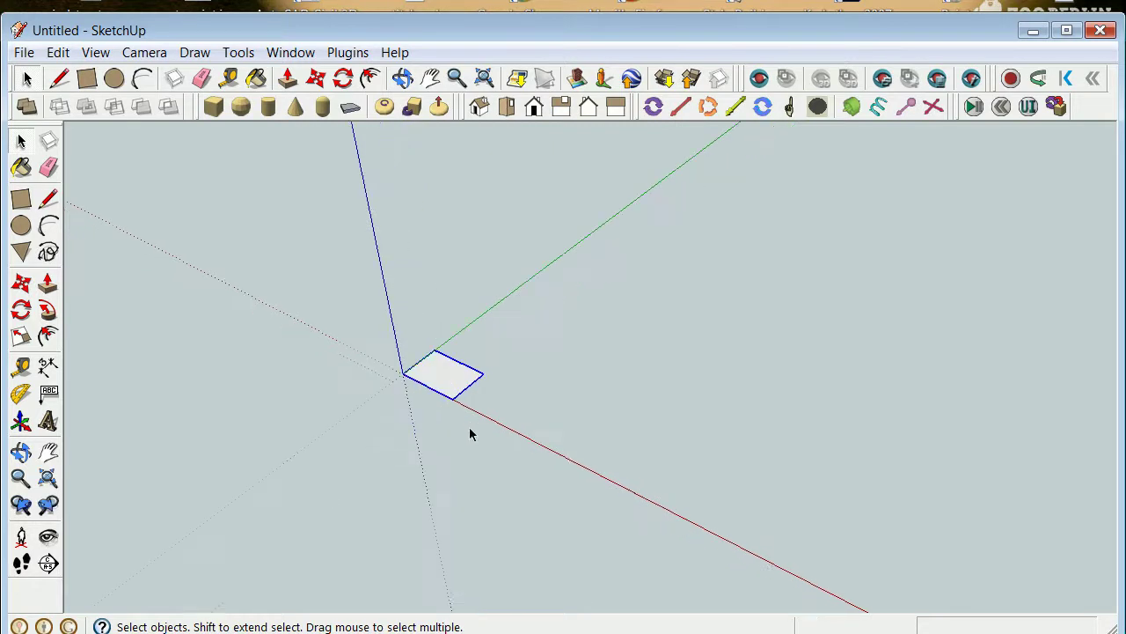
pyautogui.click(21, 452)
pyautogui.moveTo(472, 302); pyautogui.dragTo(384, 523)
pyautogui.scroll(5, 380, 523)
pyautogui.scroll(-3, 374, 523)
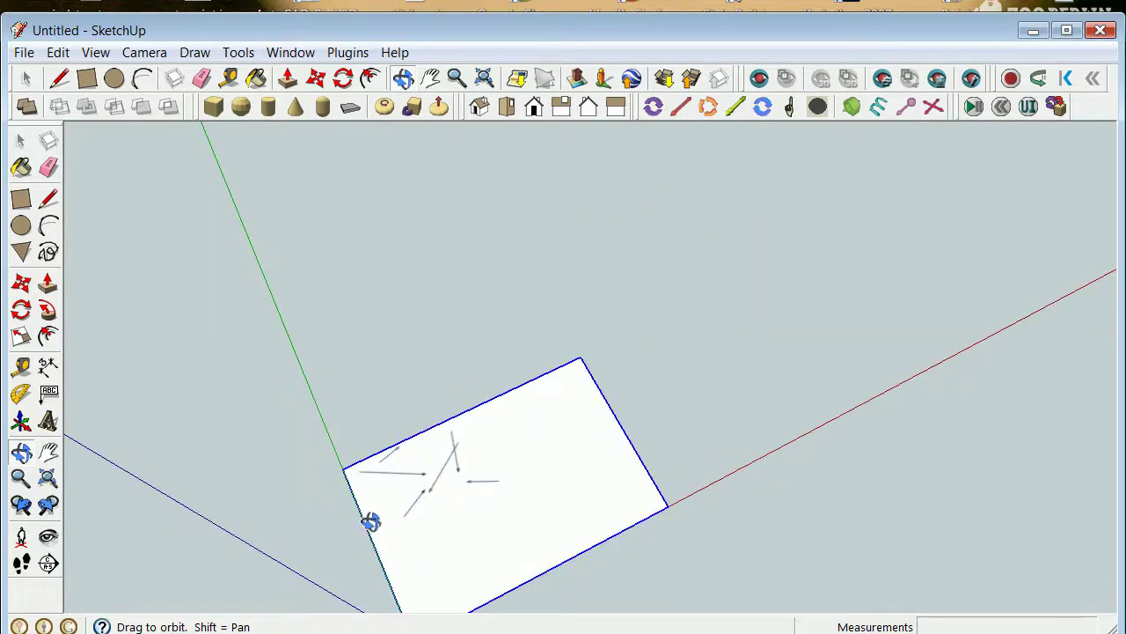
pyautogui.click(20, 144)
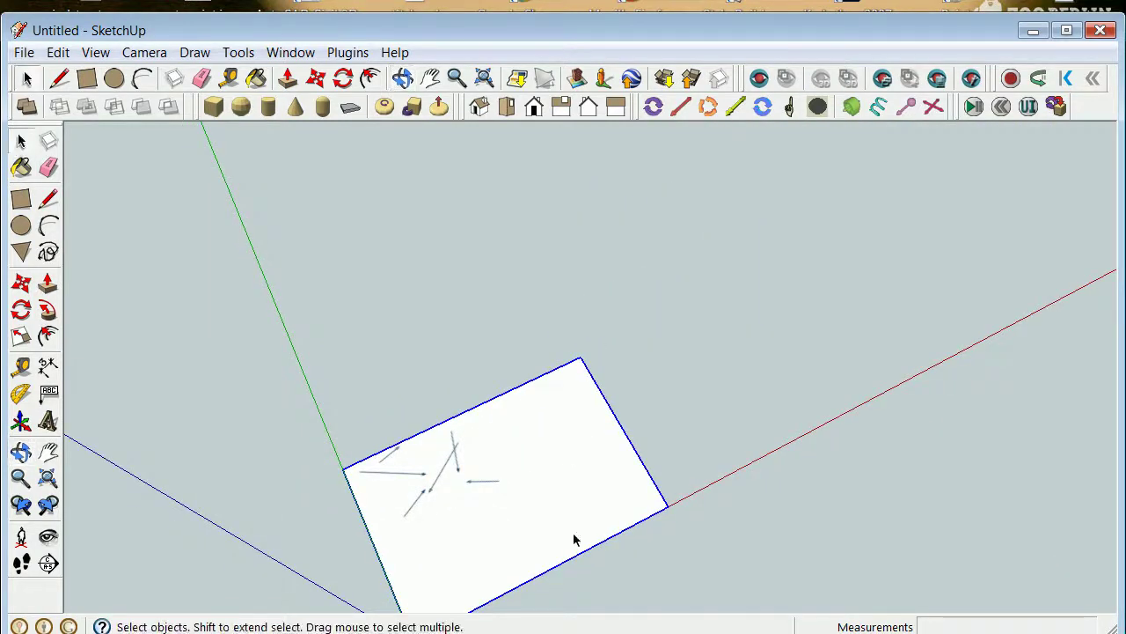
pyautogui.scroll(4, 493, 479)
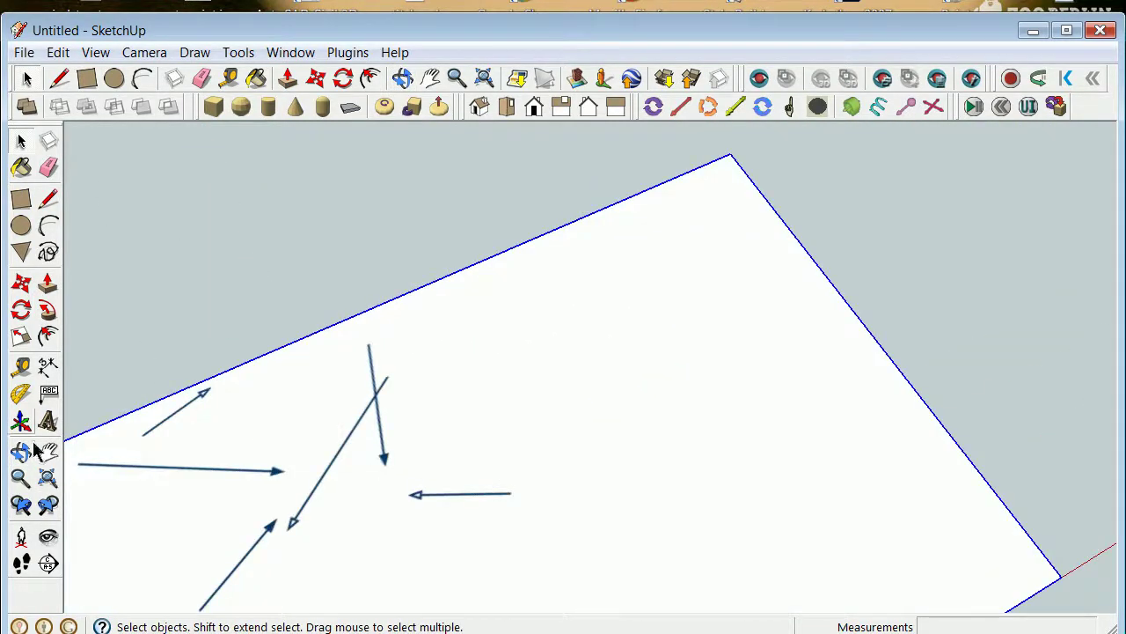
pyautogui.click(28, 368)
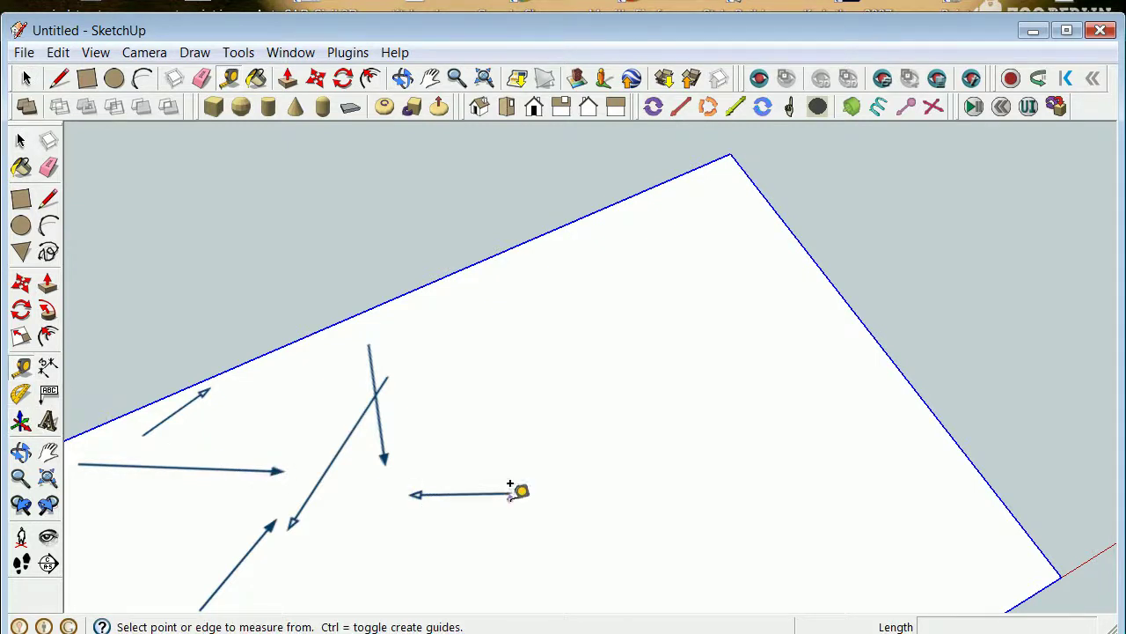
pyautogui.click(511, 492)
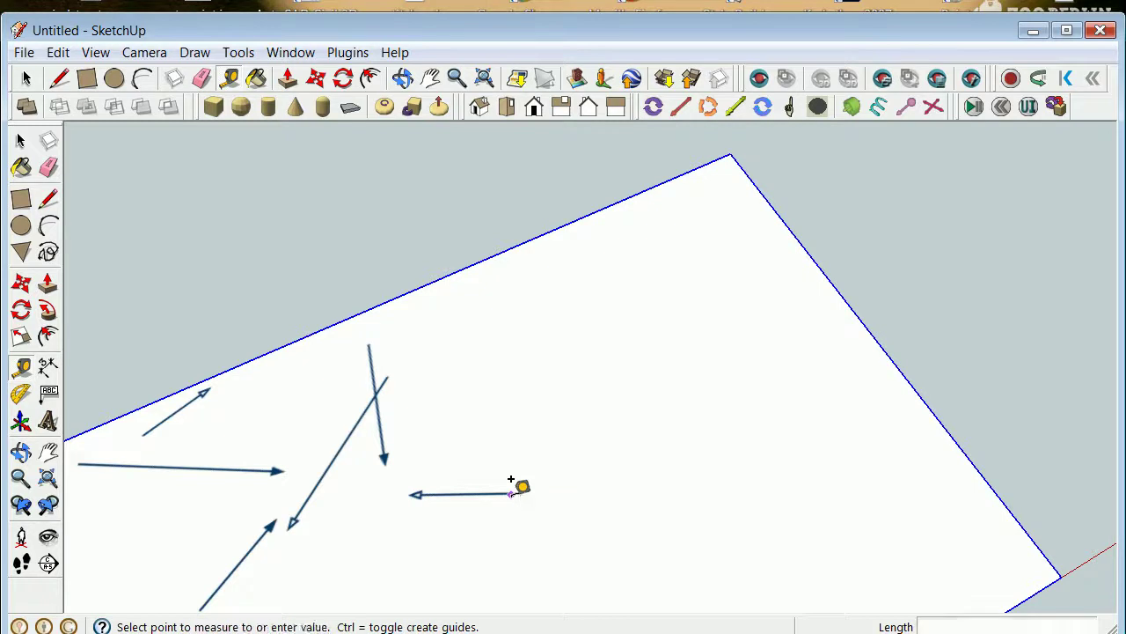
pyautogui.click(410, 478)
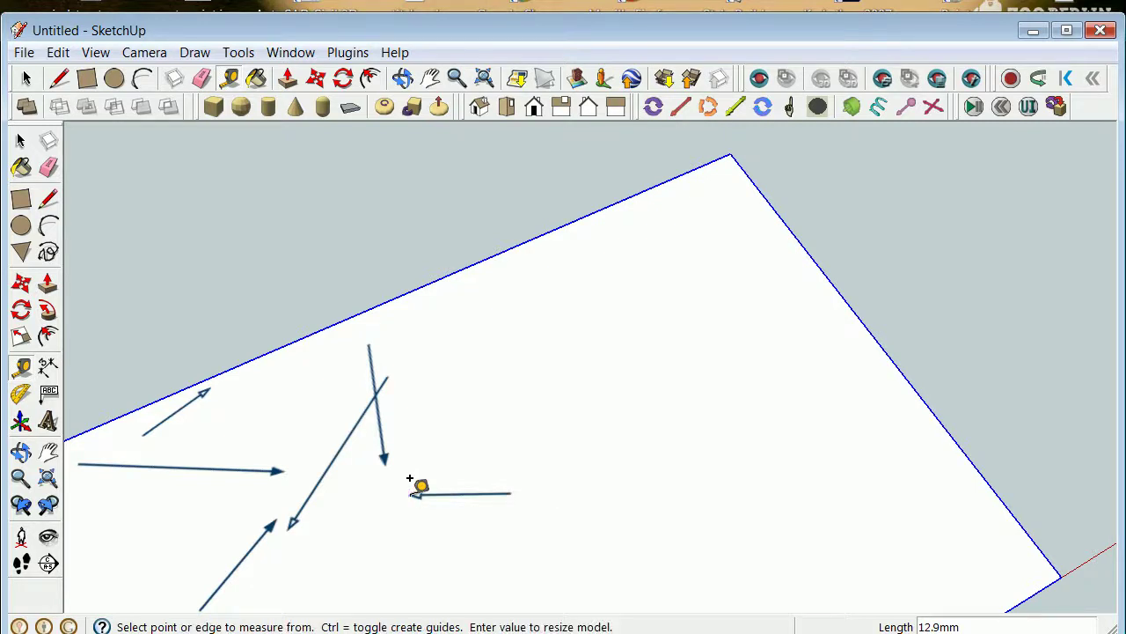
pyautogui.write('10mm')
pyautogui.press('Return')
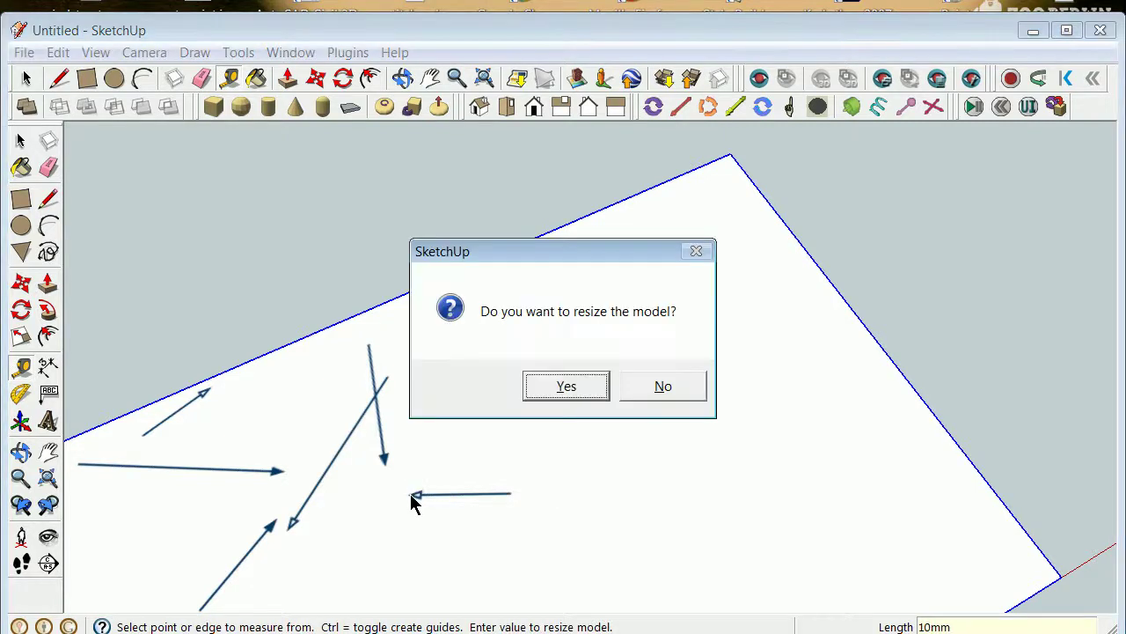
pyautogui.click(573, 378)
# Switch to the Top standard view to see all the vector arrows in the image from above
pyautogui.scroll(-5, 473, 420)
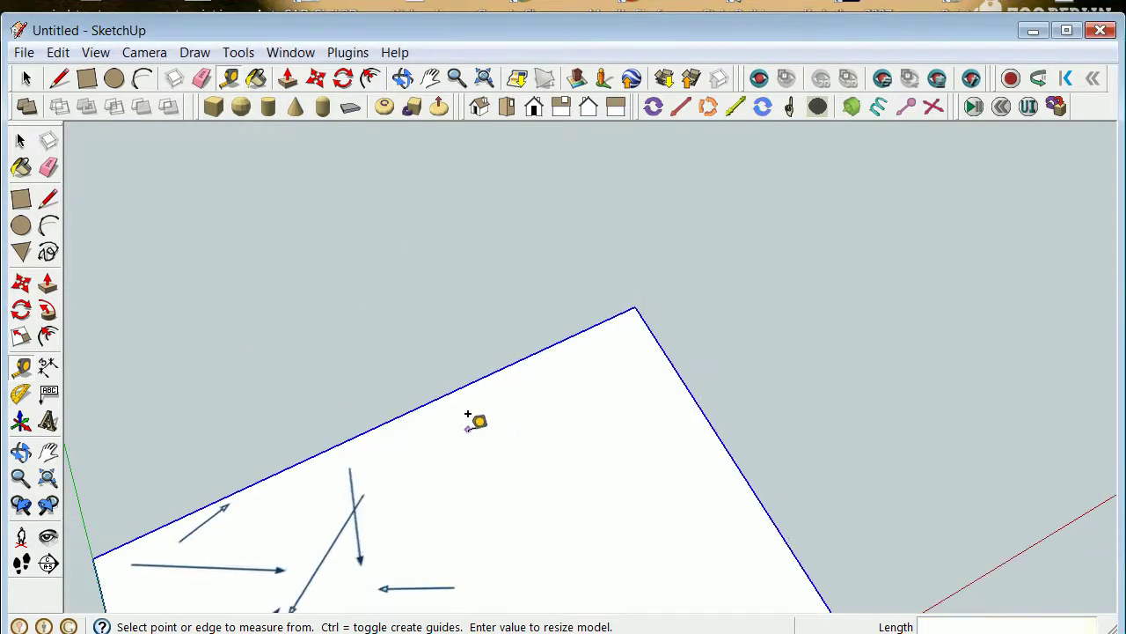
pyautogui.scroll(3, 478, 551)
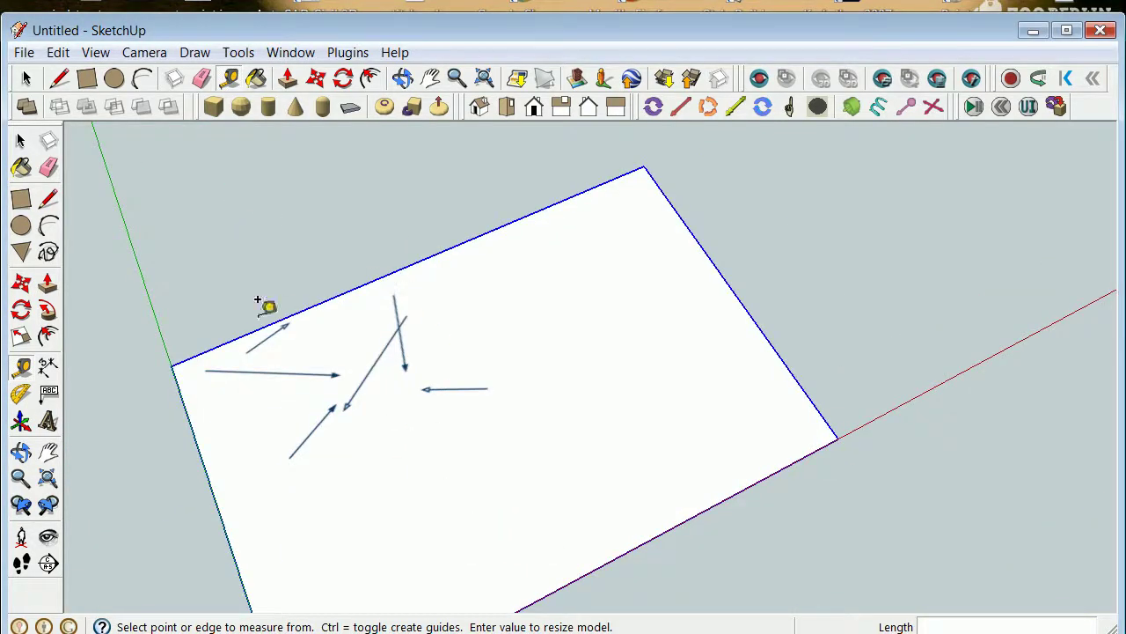
pyautogui.scroll(5, 382, 396)
pyautogui.scroll(-3, 382, 398)
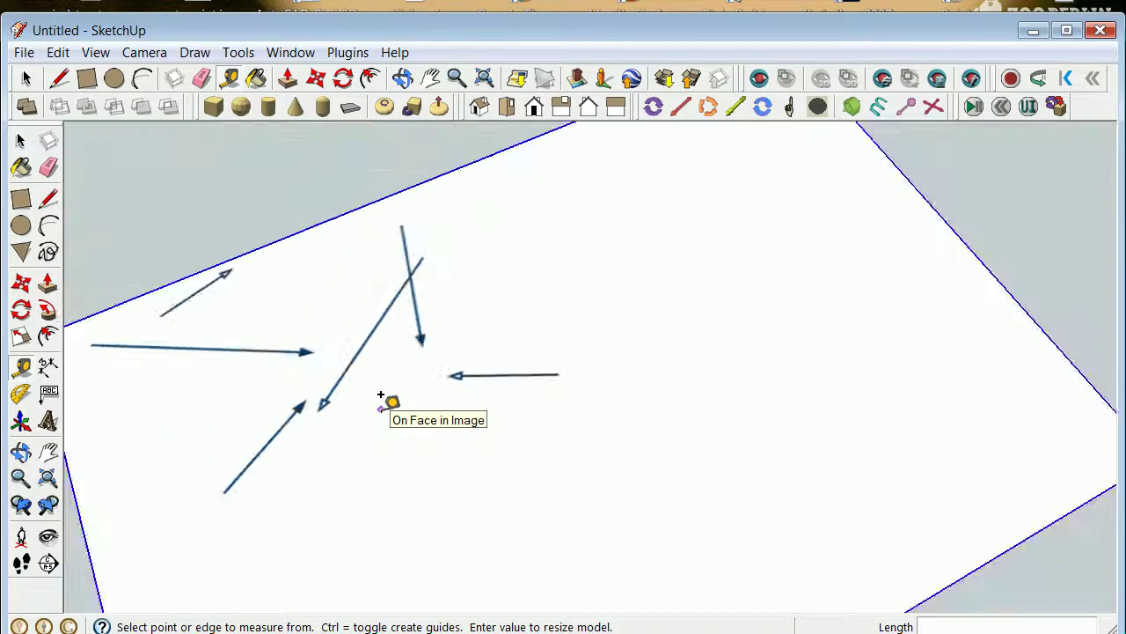
pyautogui.scroll(3, 387, 397)
pyautogui.scroll(-3, 337, 397)
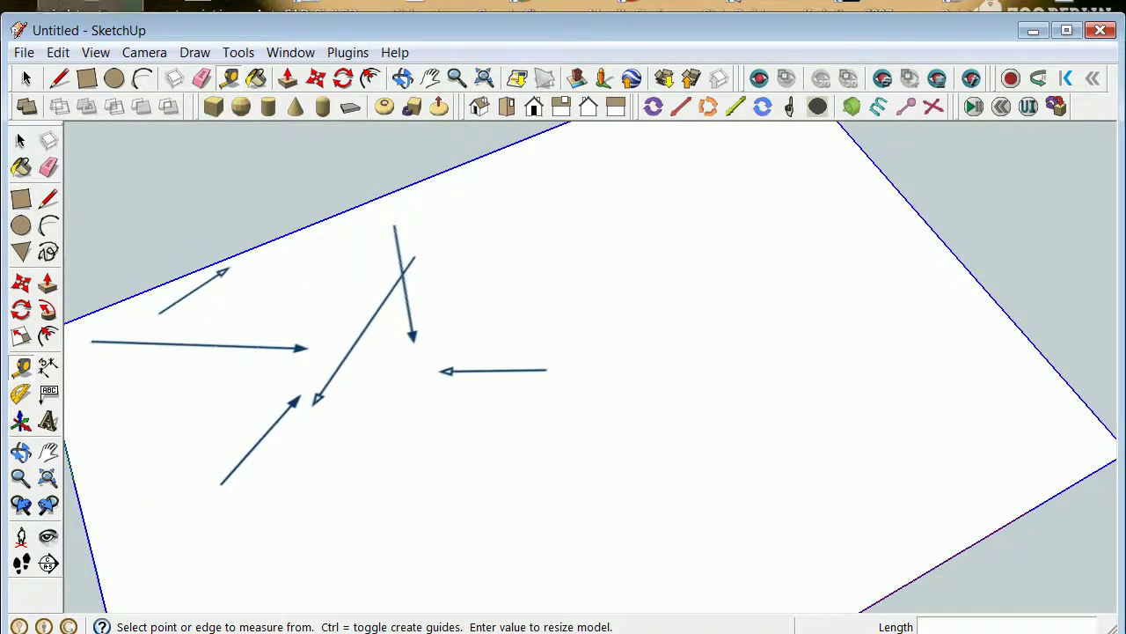
pyautogui.click(144, 53)
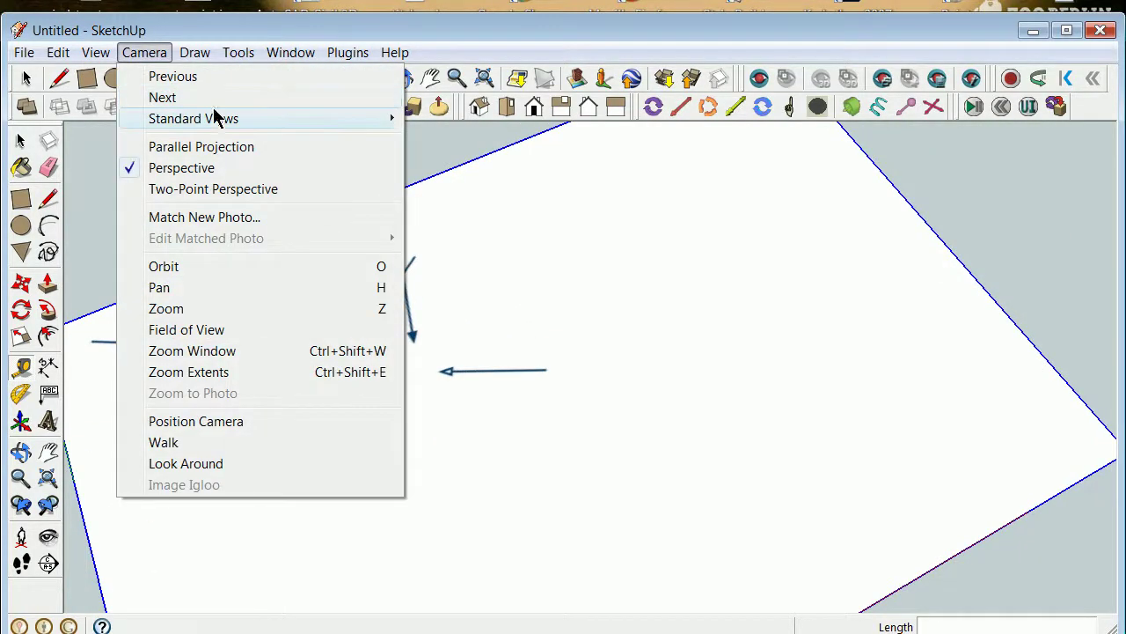
pyautogui.moveTo(217, 118)
pyautogui.click(434, 118)
pyautogui.scroll(-3, 464, 272)
pyautogui.scroll(3, 416, 194)
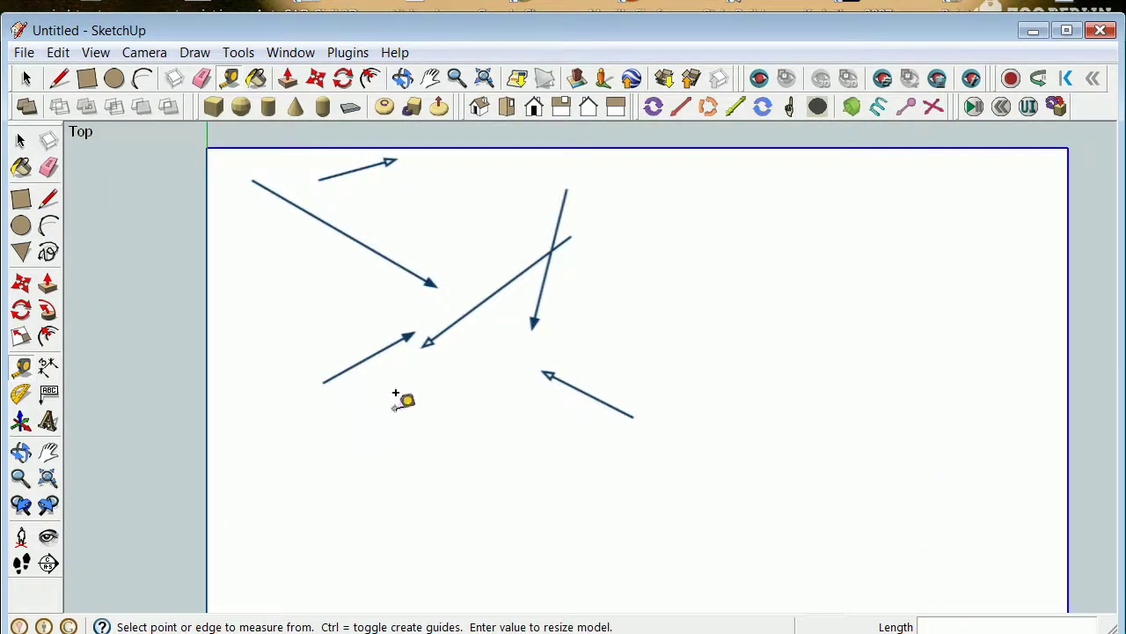
pyautogui.scroll(-3, 375, 387)
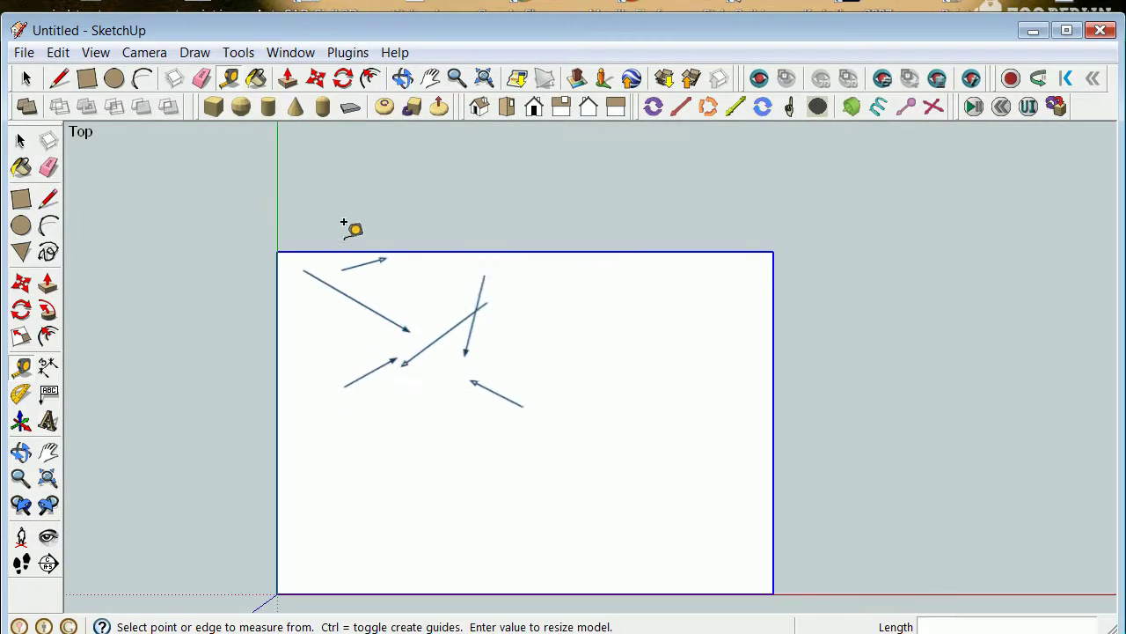
pyautogui.scroll(4, 436, 328)
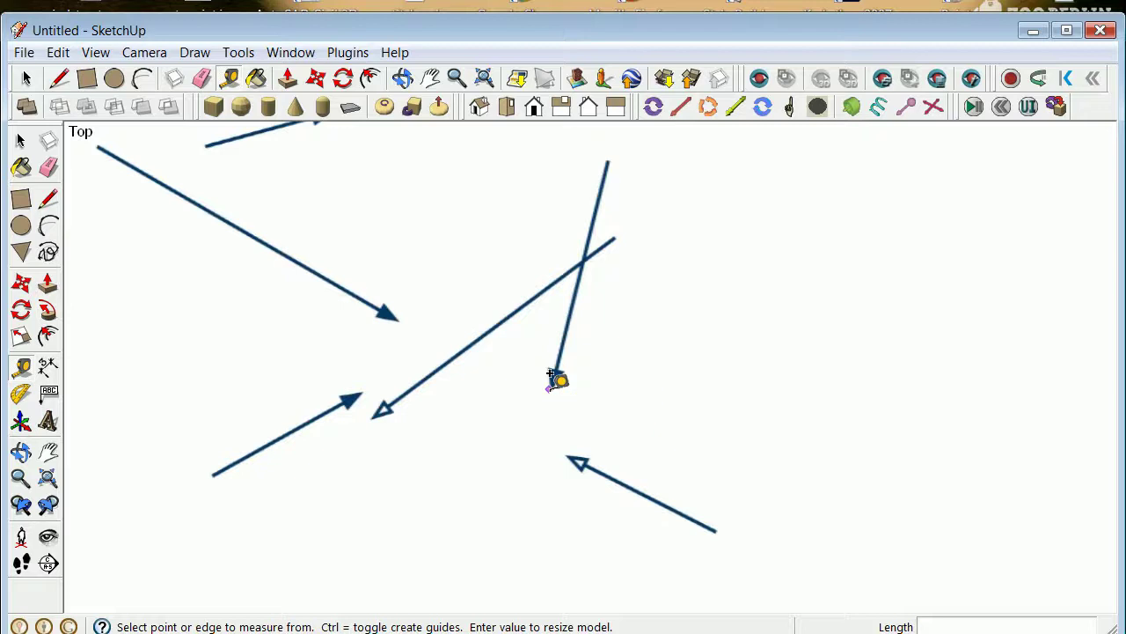
pyautogui.scroll(-8, 552, 379)
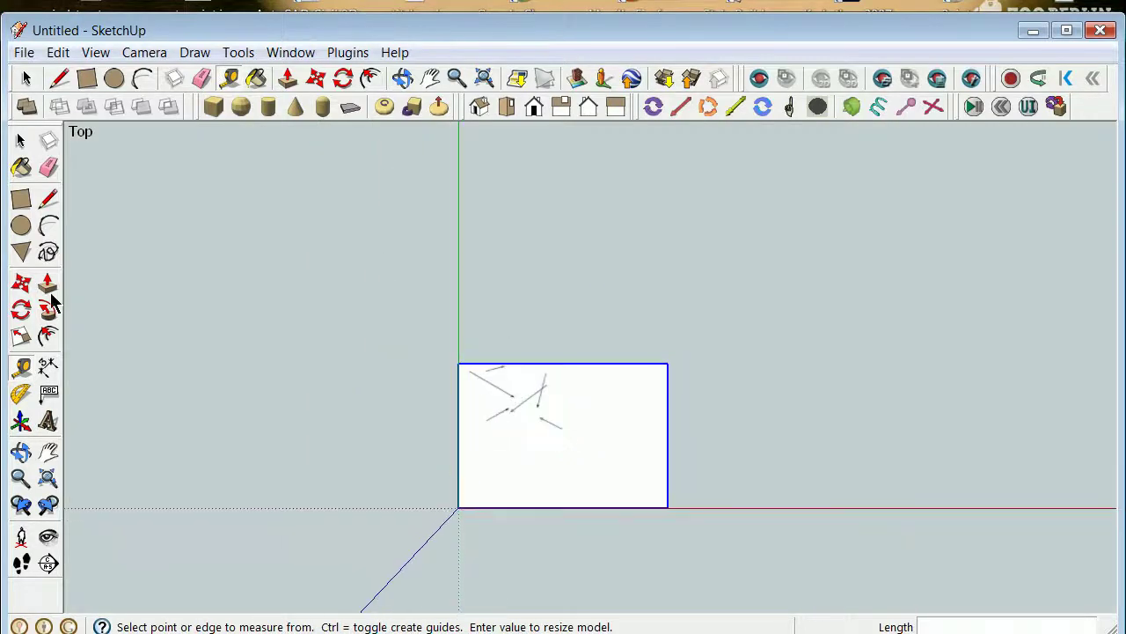
# Deselect the image and draw a 1 mm line along the red axis, on the empty side of the origin
pyautogui.click(19, 140)
pyautogui.click(422, 497)
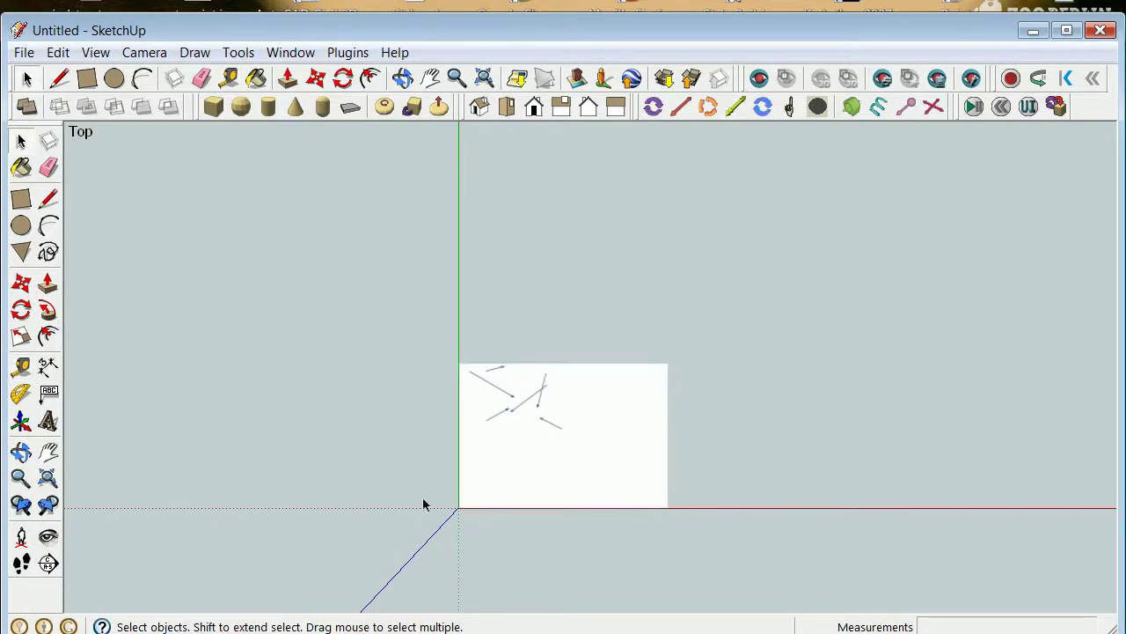
pyautogui.scroll(3, 422, 497)
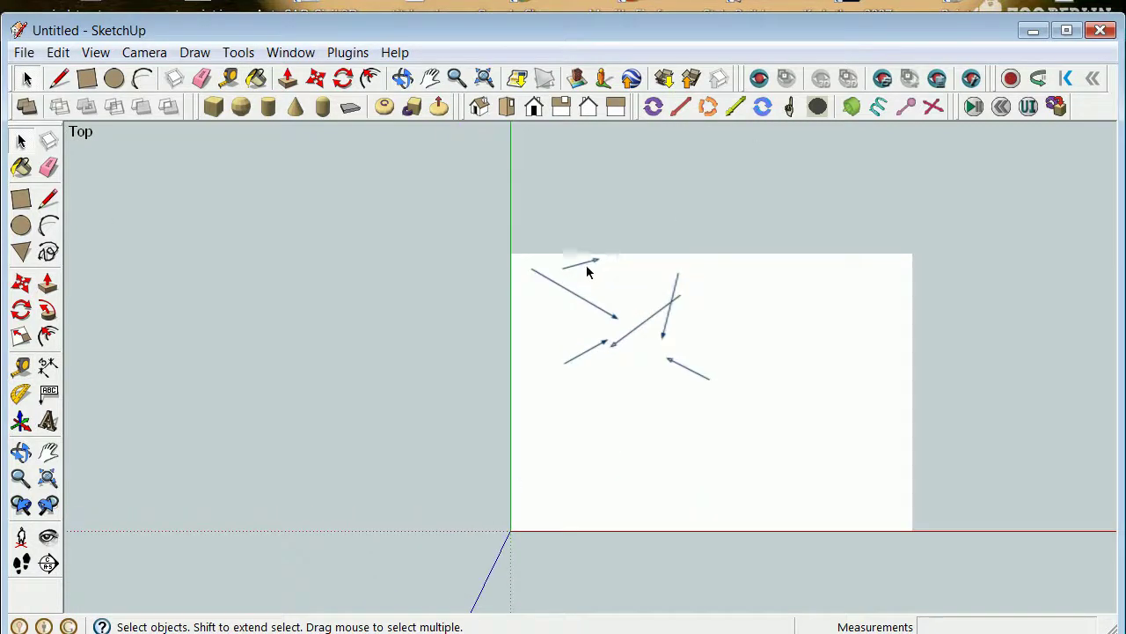
pyautogui.scroll(3, 422, 541)
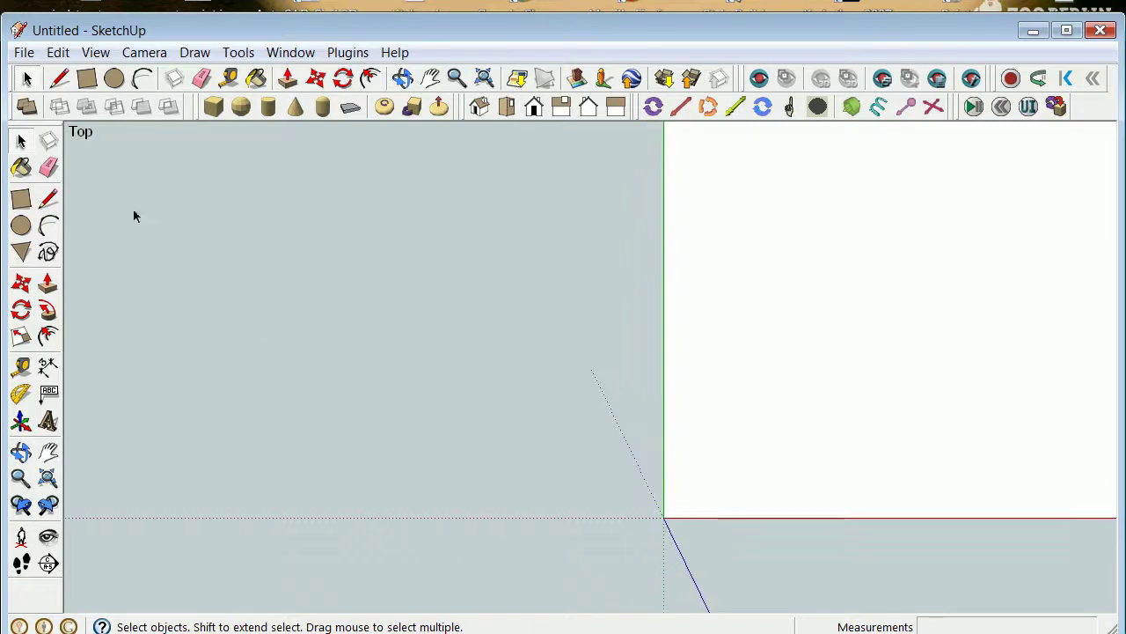
pyautogui.click(49, 200)
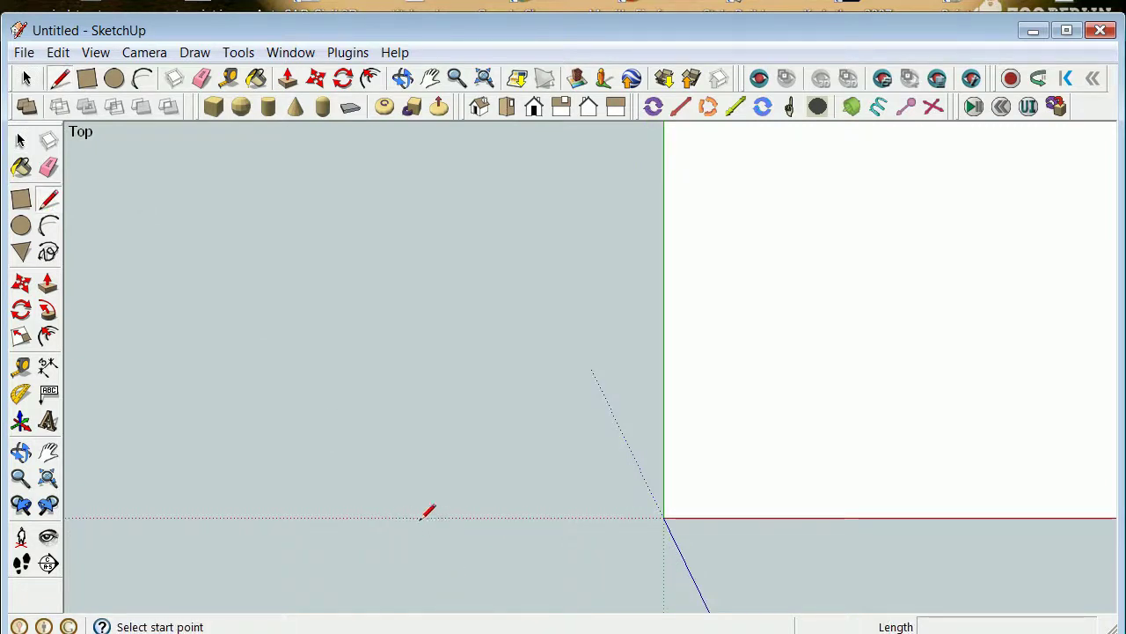
pyautogui.scroll(2, 428, 505)
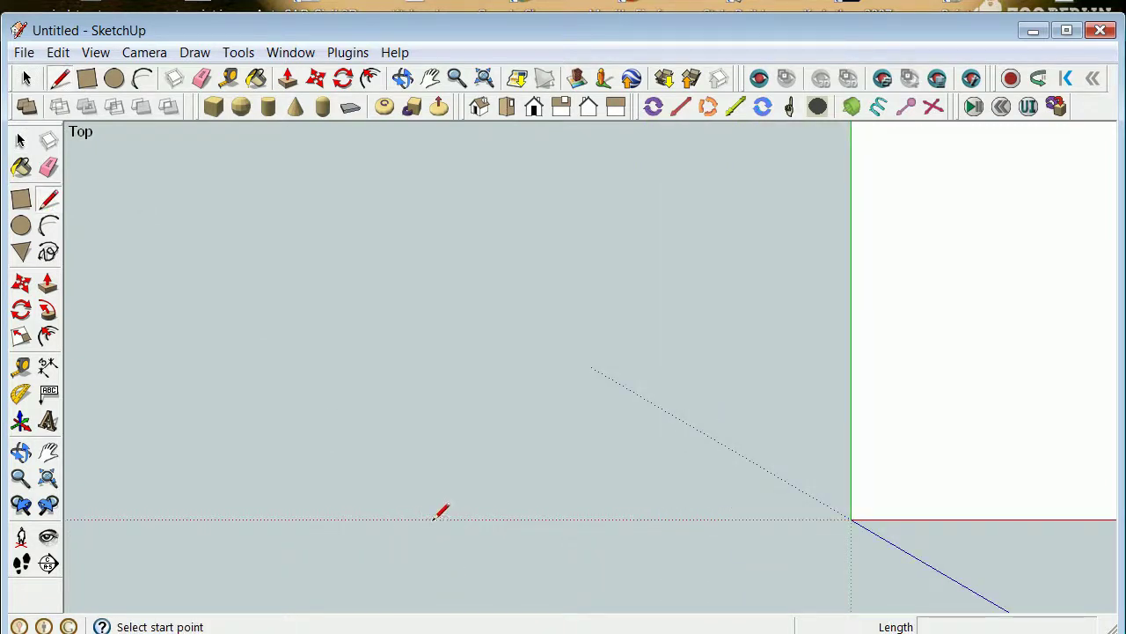
pyautogui.click(434, 520)
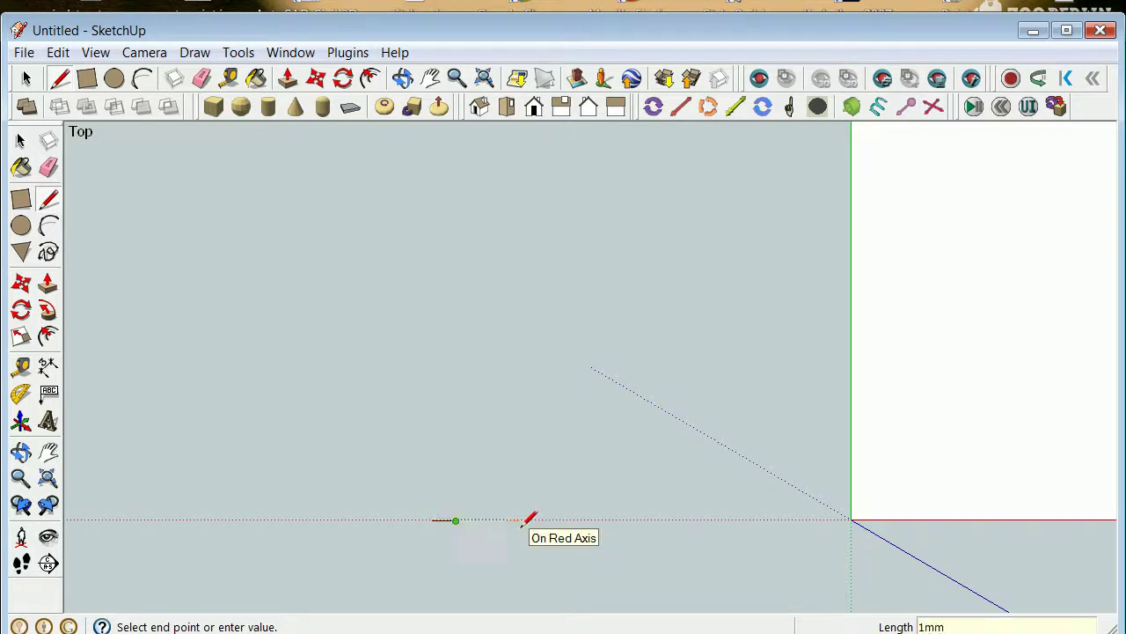
pyautogui.press('space')
pyautogui.scroll(3, 479, 516)
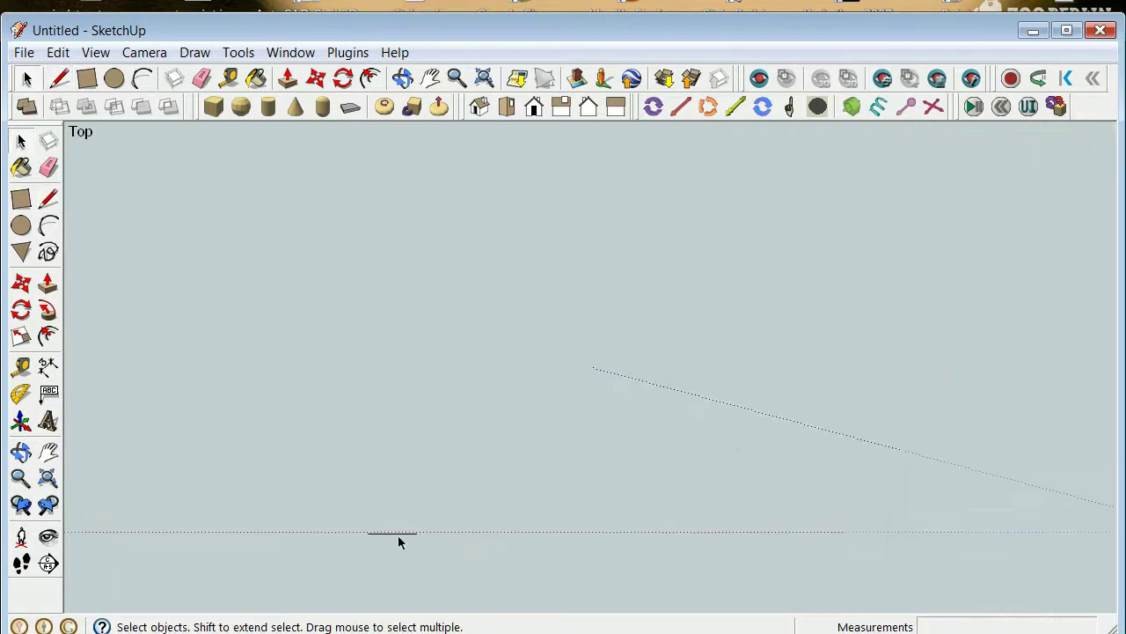
pyautogui.click(47, 226)
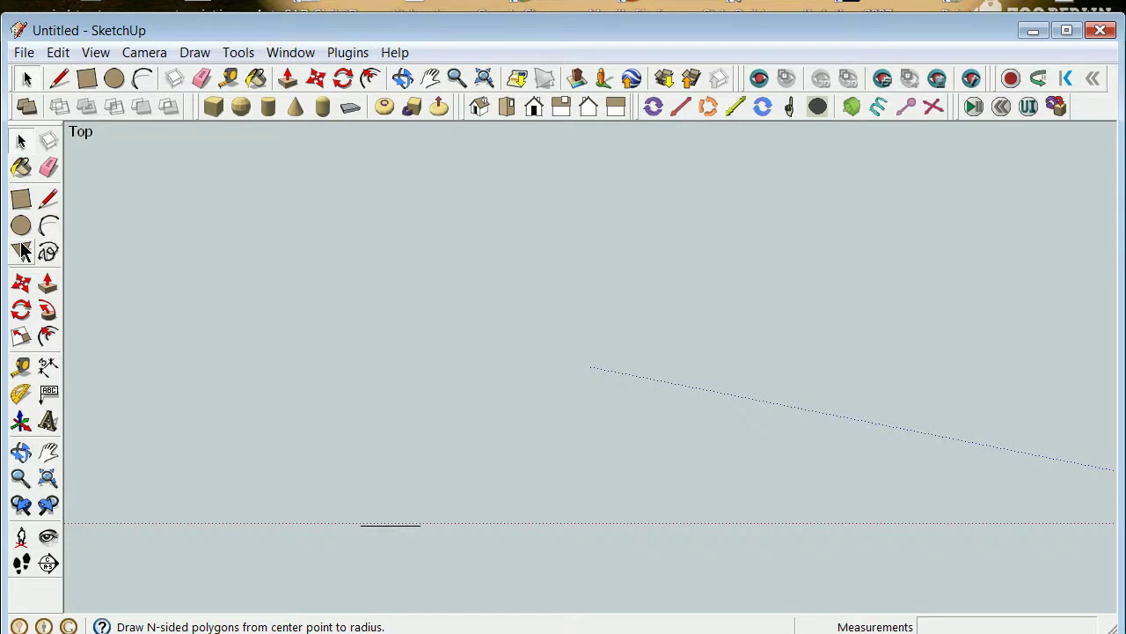
pyautogui.click(22, 252)
pyautogui.click(21, 141)
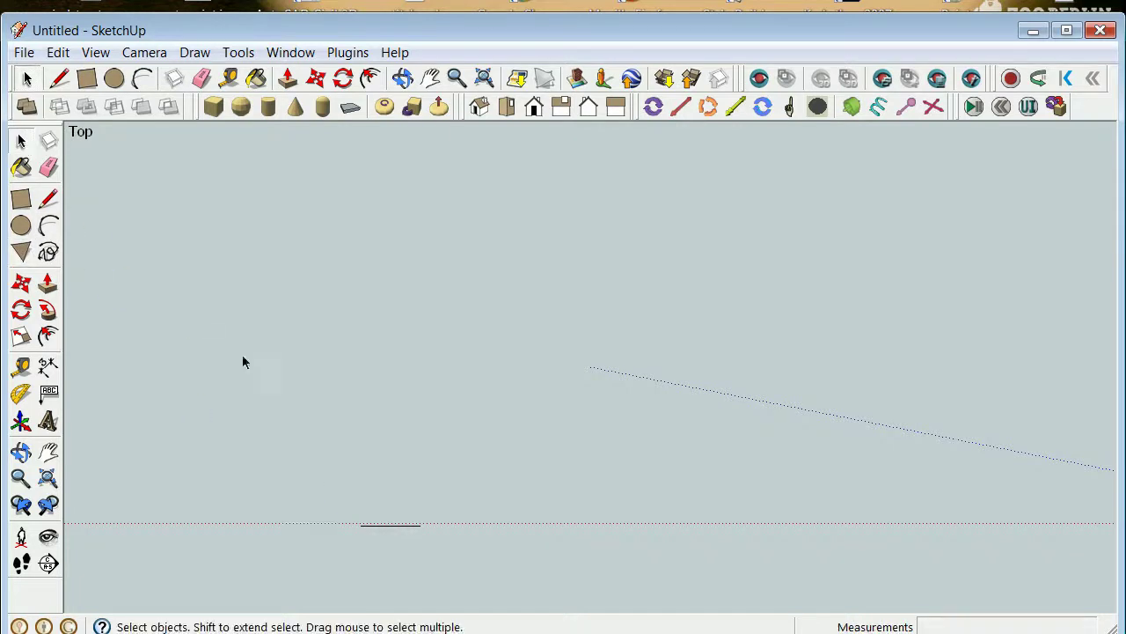
pyautogui.click(21, 252)
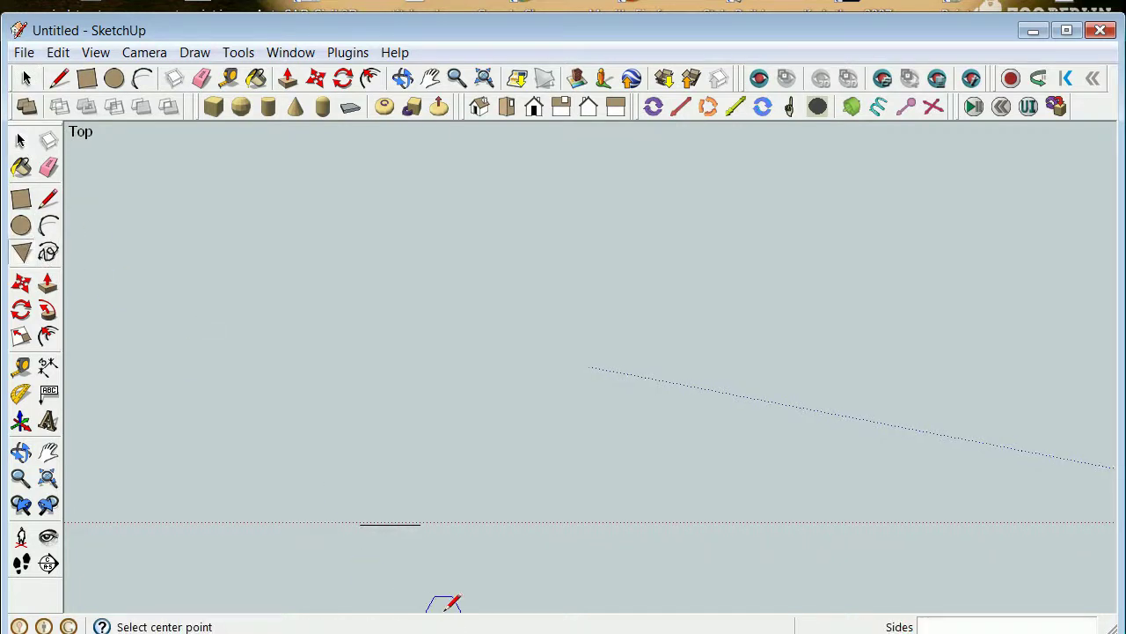
pyautogui.write('3')
pyautogui.click(420, 524)
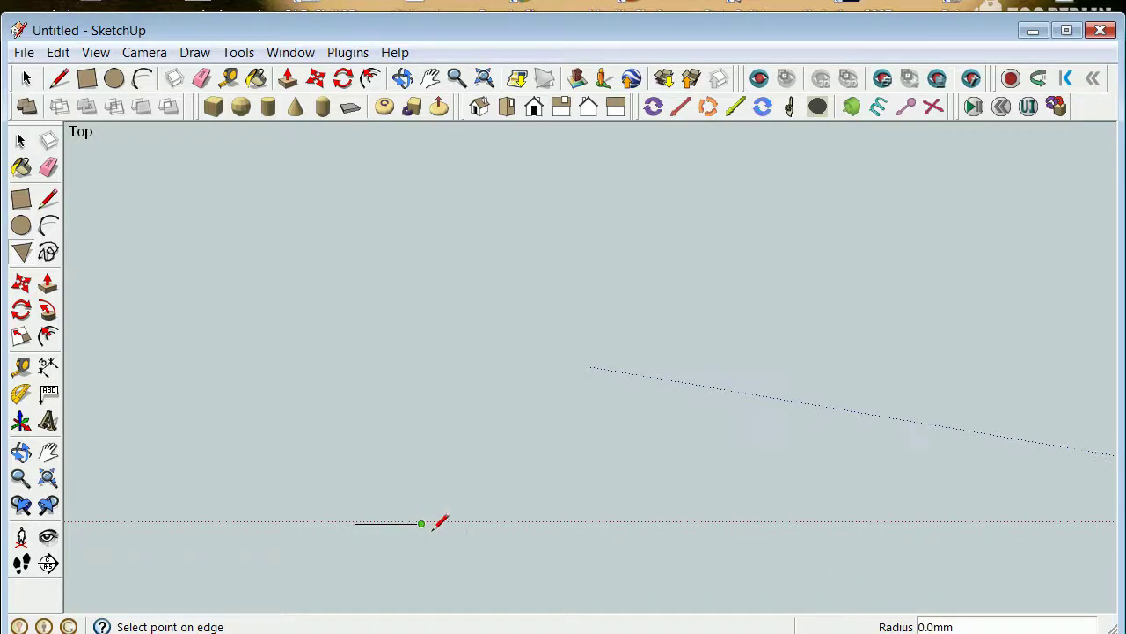
pyautogui.press('Escape')
pyautogui.click(21, 140)
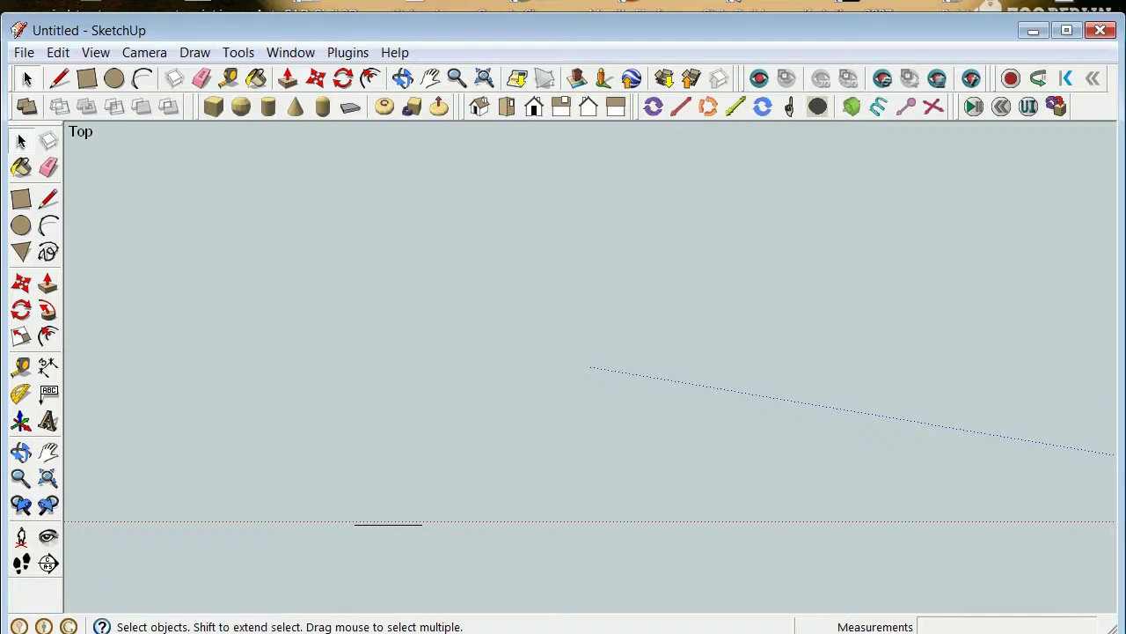
pyautogui.click(49, 198)
pyautogui.click(422, 524)
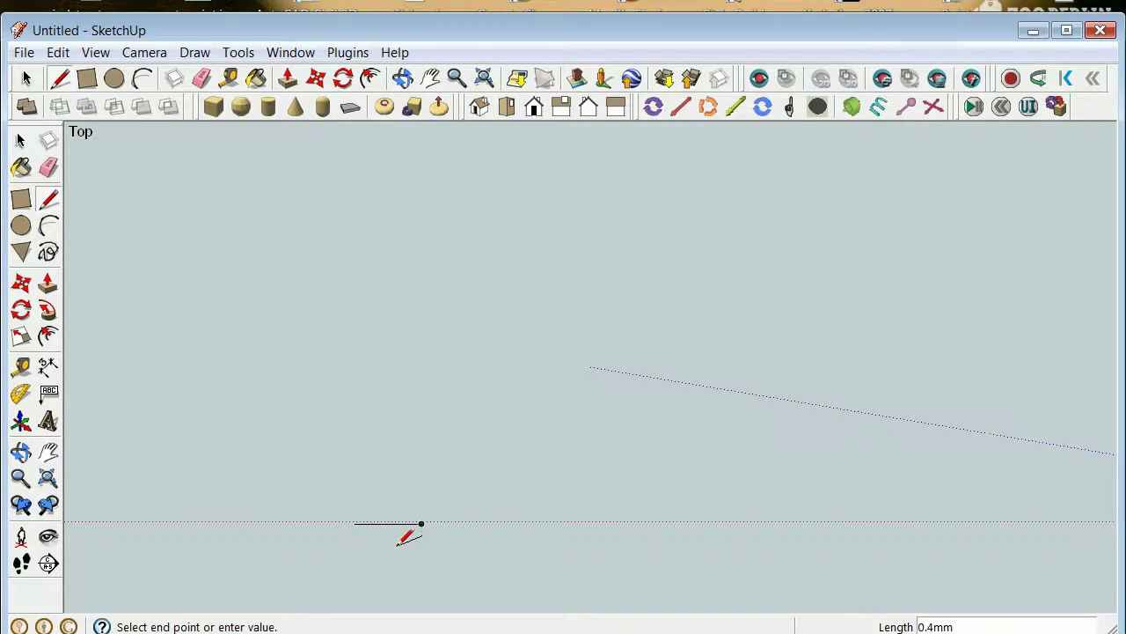
pyautogui.click(77, 310)
pyautogui.click(21, 140)
pyautogui.hotkey('ctrl', 'z')
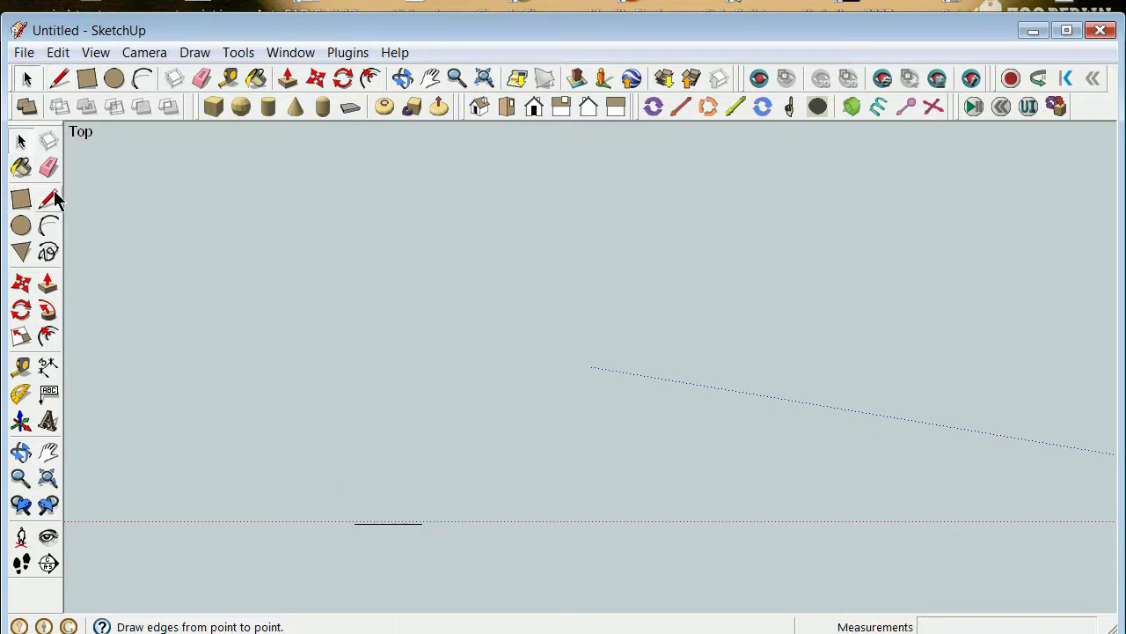
pyautogui.press('space')
# Draw a small right-triangle arrowhead above the 1 mm line, sloping back from its right end and closing vertically onto the line, about 0.3 mm high
pyautogui.click(53, 197)
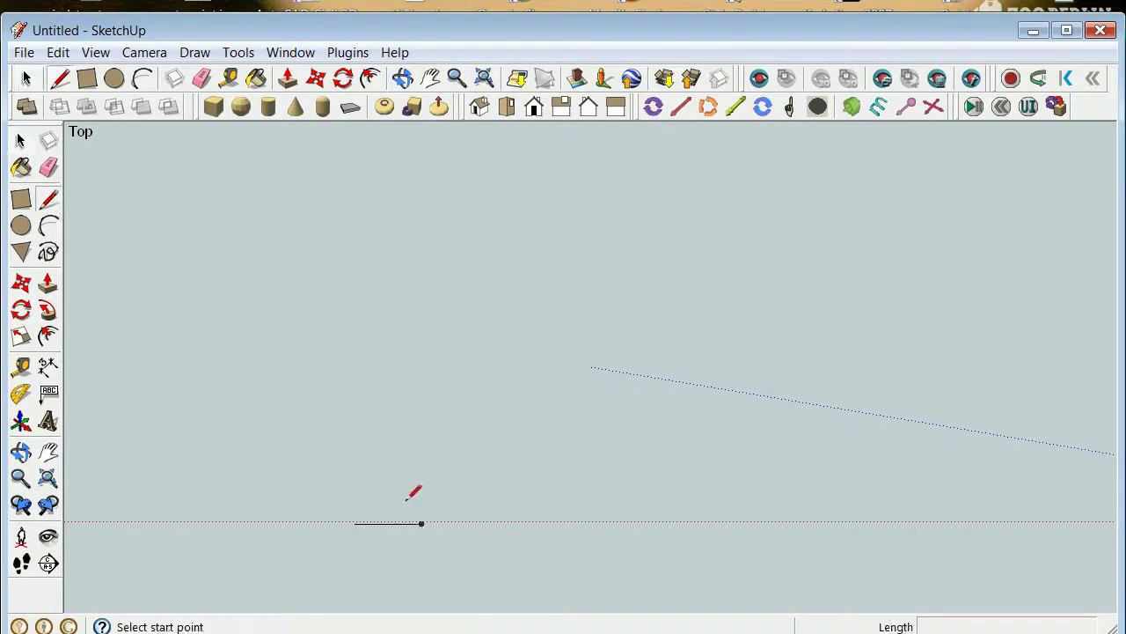
pyautogui.click(421, 523)
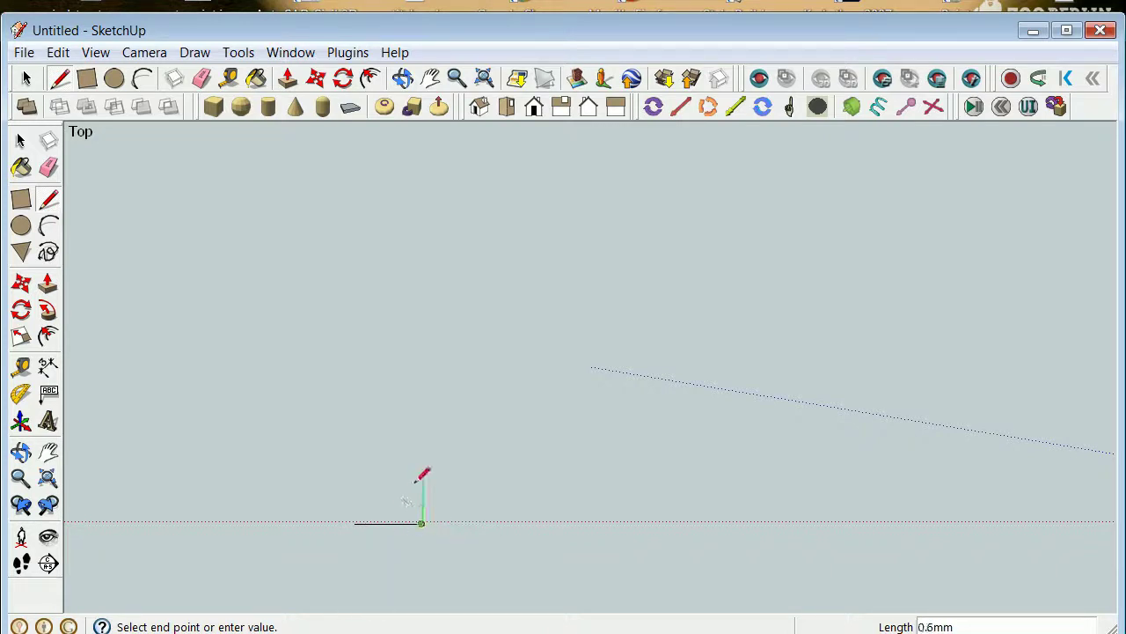
pyautogui.scroll(1, 410, 519)
pyautogui.click(397, 498)
pyautogui.click(396, 522)
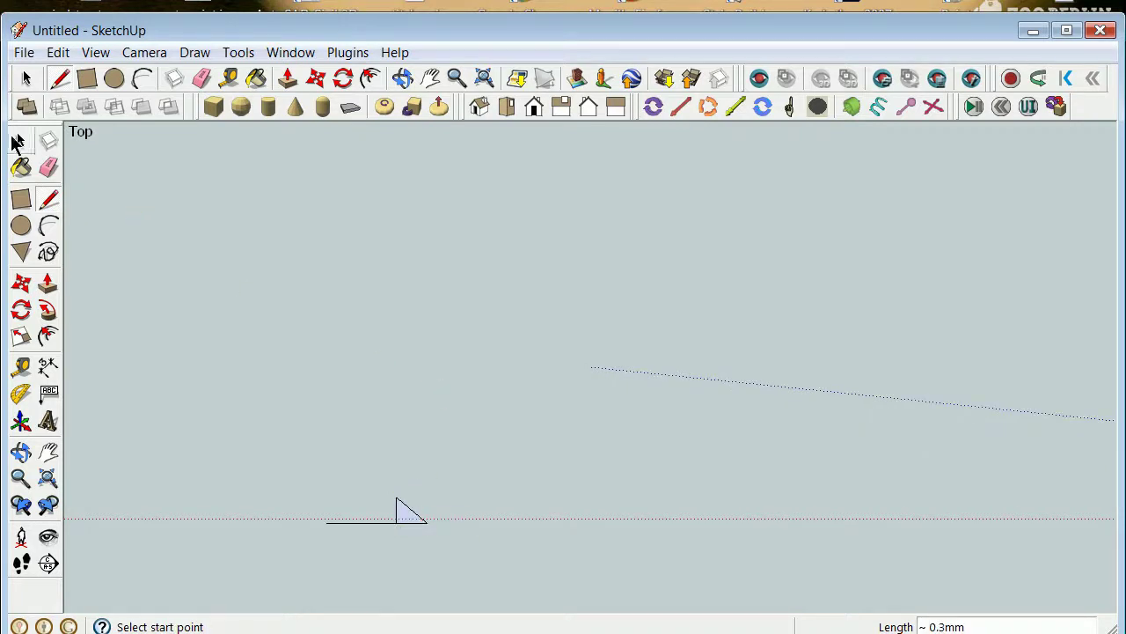
# Start making a component from the whole small arrow and set its axes with the origin at the tail and the red axis along the line
pyautogui.click(19, 142)
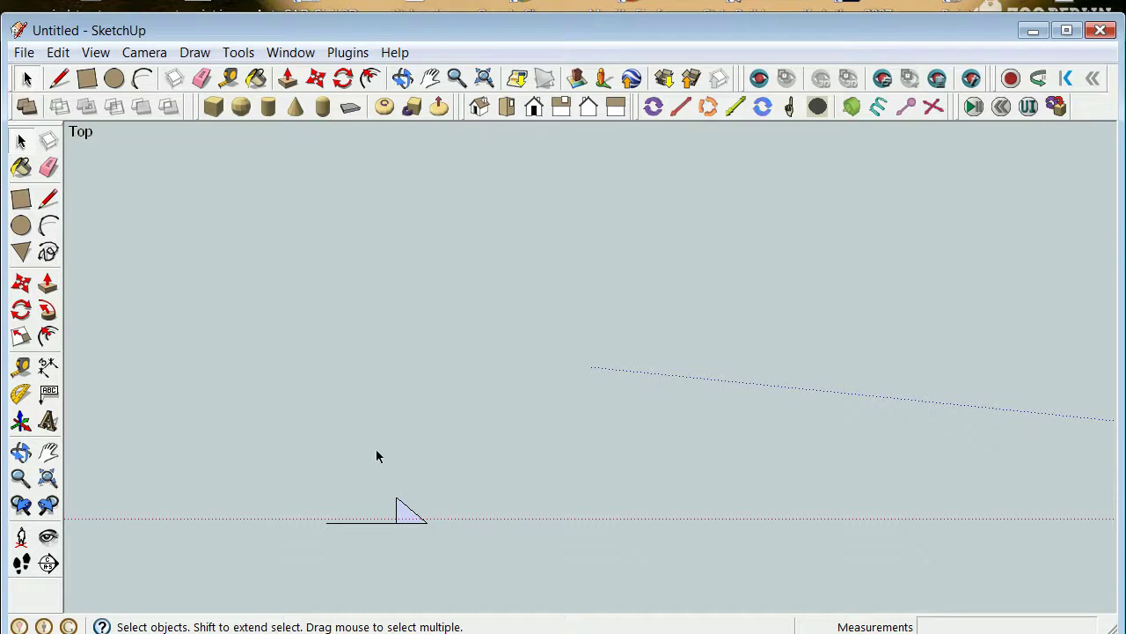
pyautogui.moveTo(308, 418); pyautogui.dragTo(511, 586)
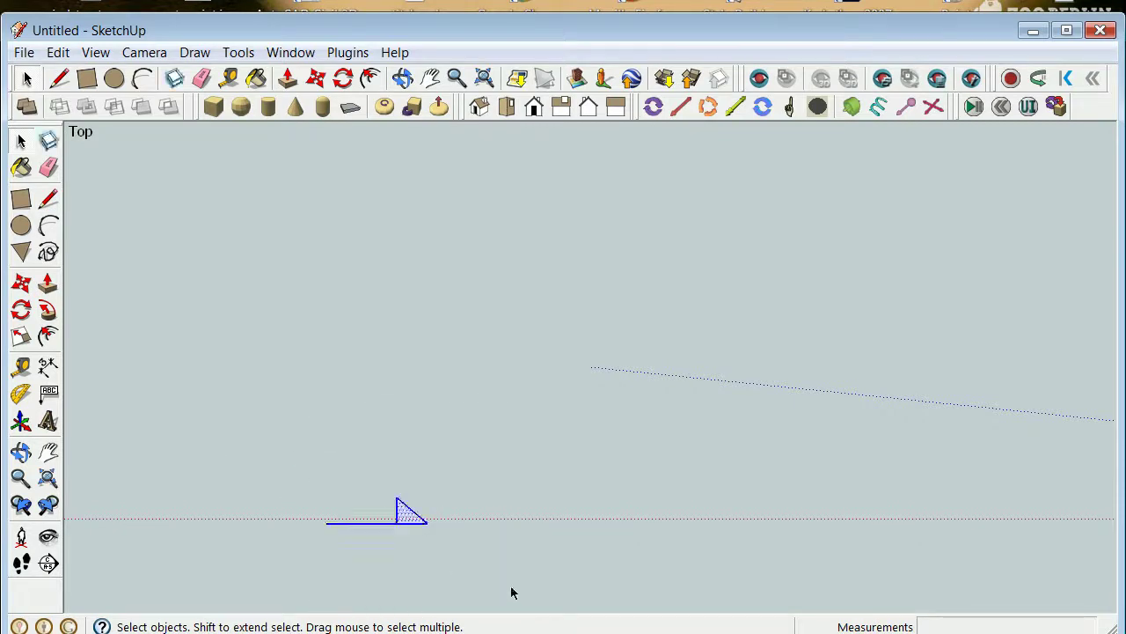
pyautogui.click(59, 53)
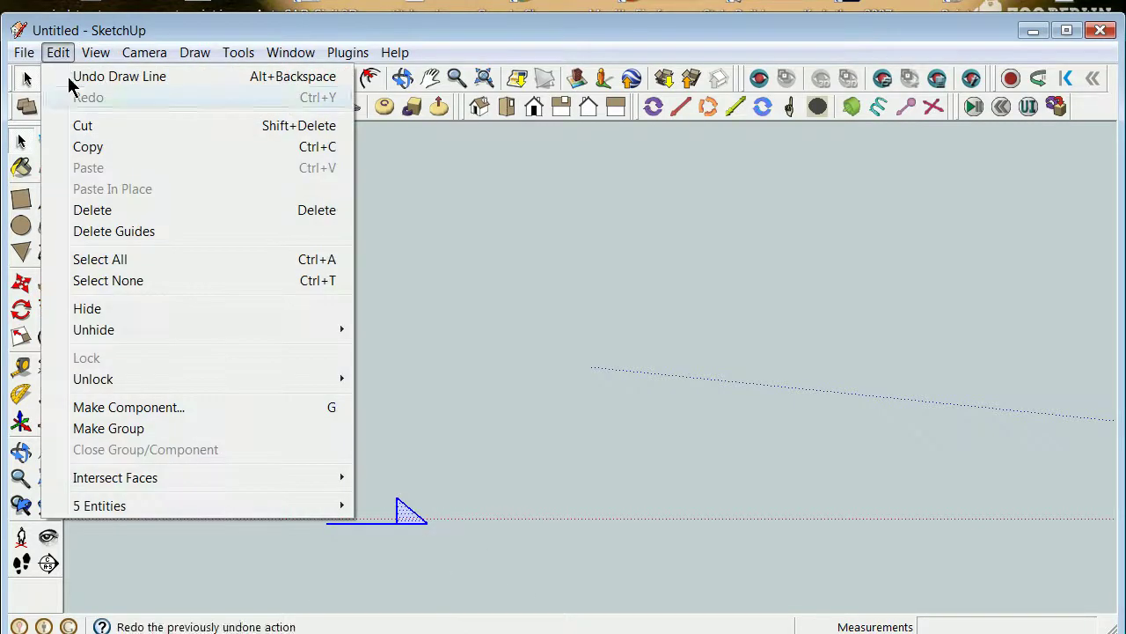
pyautogui.click(130, 408)
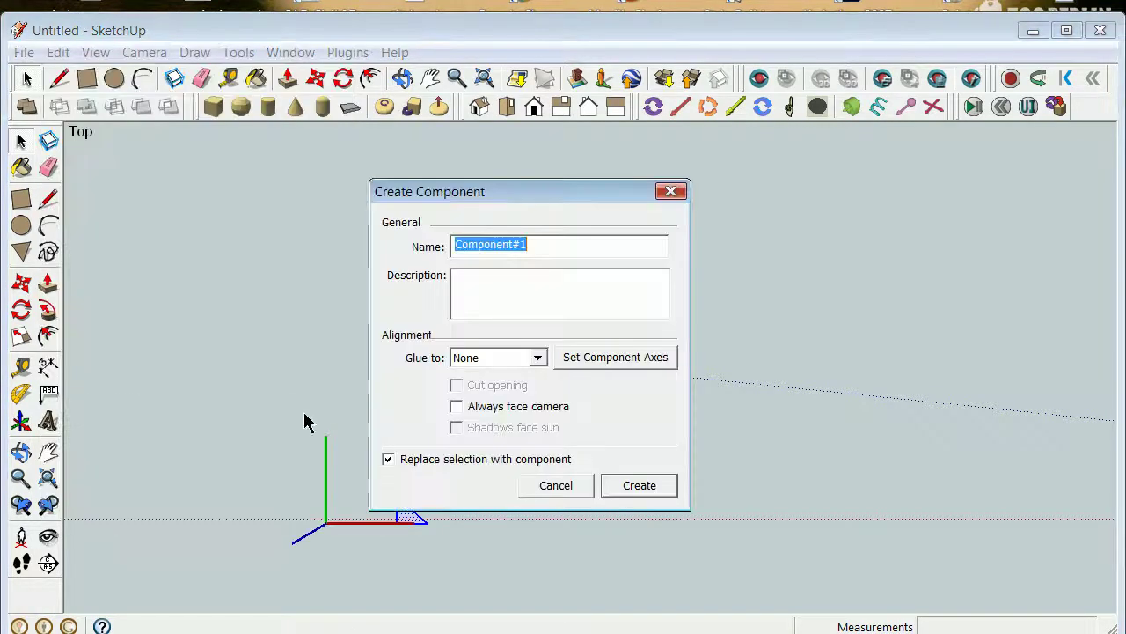
pyautogui.click(610, 355)
pyautogui.scroll(3, 372, 535)
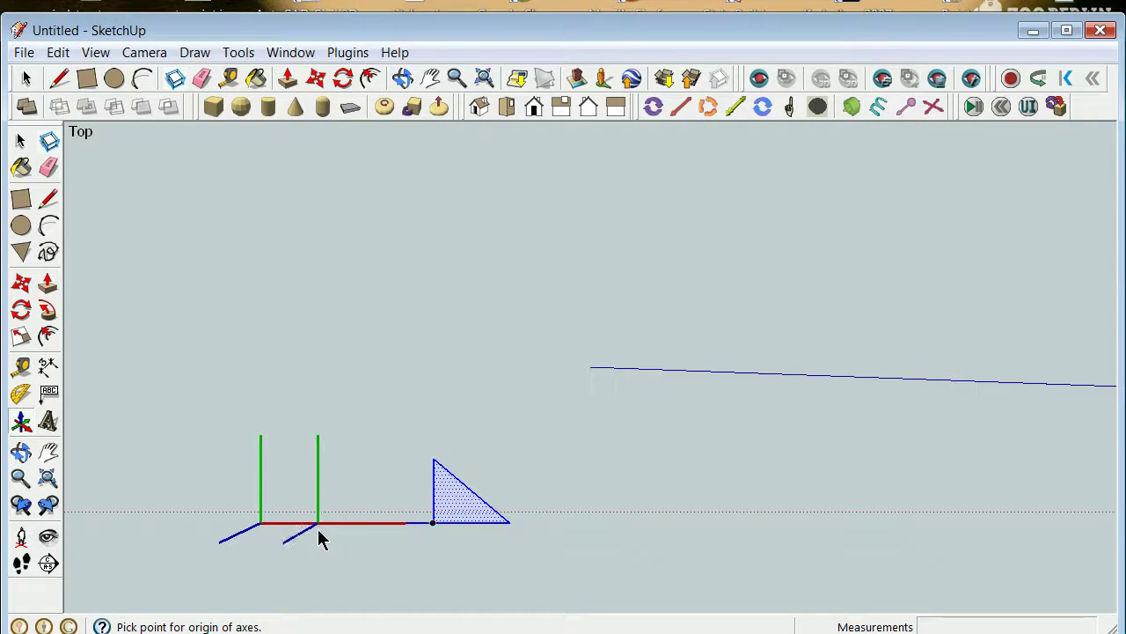
pyautogui.click(260, 523)
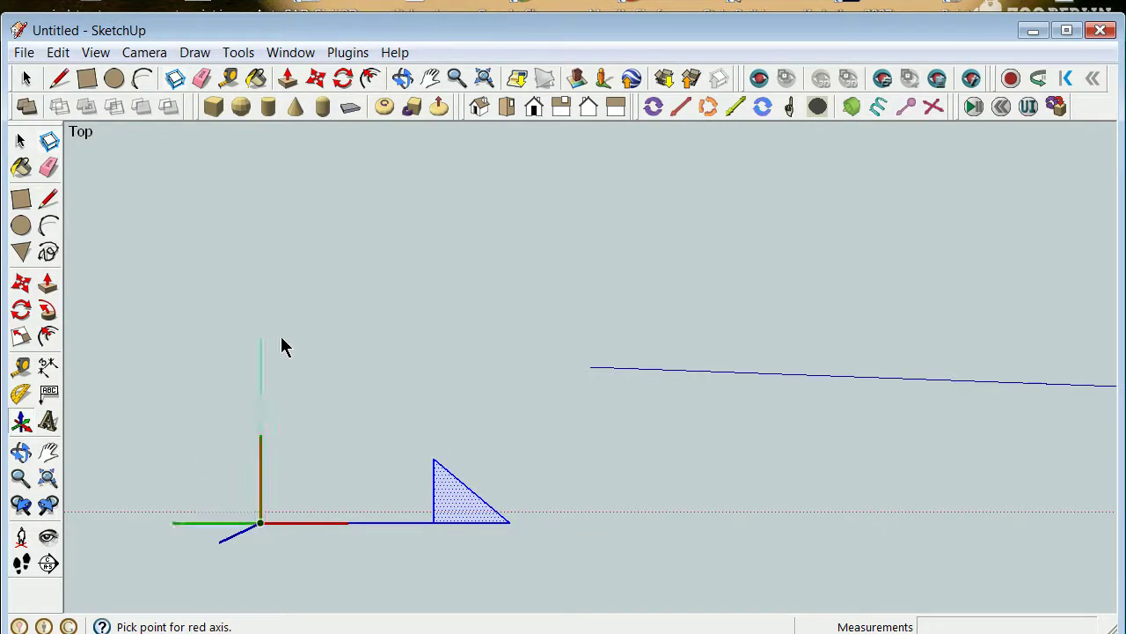
pyautogui.click(347, 524)
pyautogui.click(261, 402)
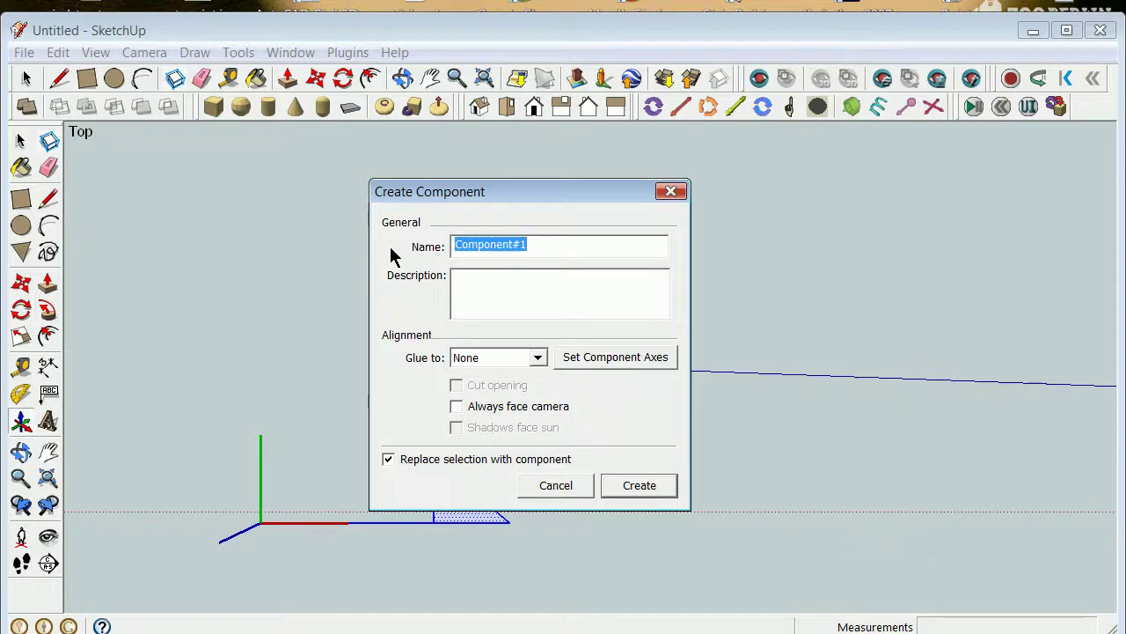
# Name the component unitarrow and create it
pyautogui.write('unitarrow')
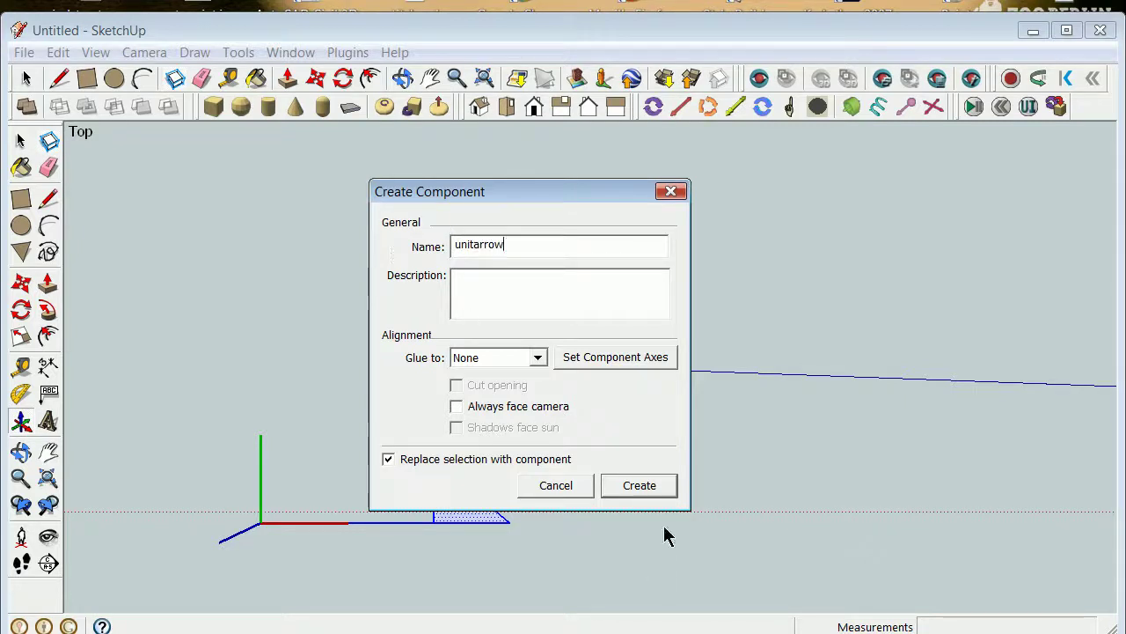
pyautogui.click(647, 485)
pyautogui.press('Delete')
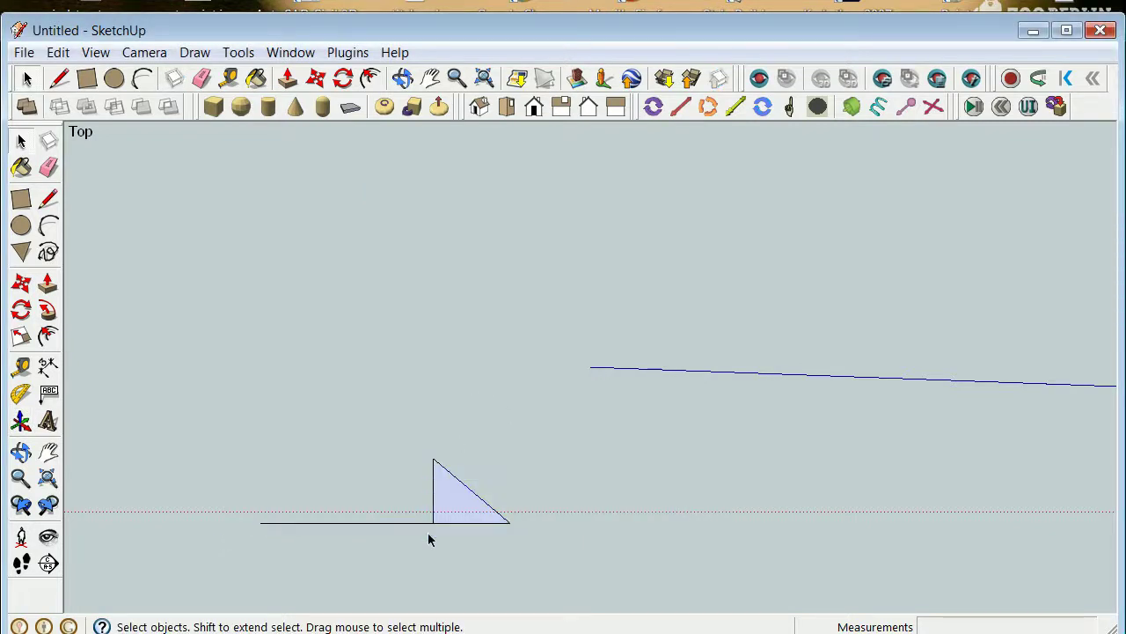
pyautogui.hotkey('ctrl', 'z')
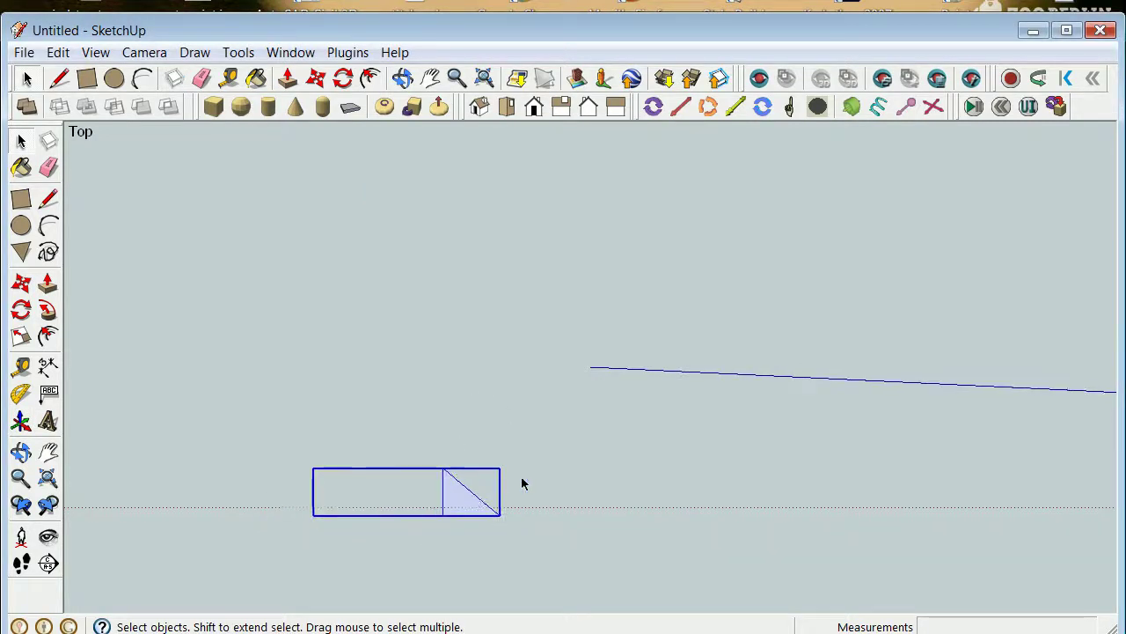
# Examine the vector arrows in the image and compare them with the small unit arrow beside the origin
pyautogui.click(47, 477)
pyautogui.scroll(2, 447, 328)
pyautogui.scroll(-3, 422, 282)
pyautogui.scroll(-2, 518, 255)
pyautogui.scroll(3, 479, 260)
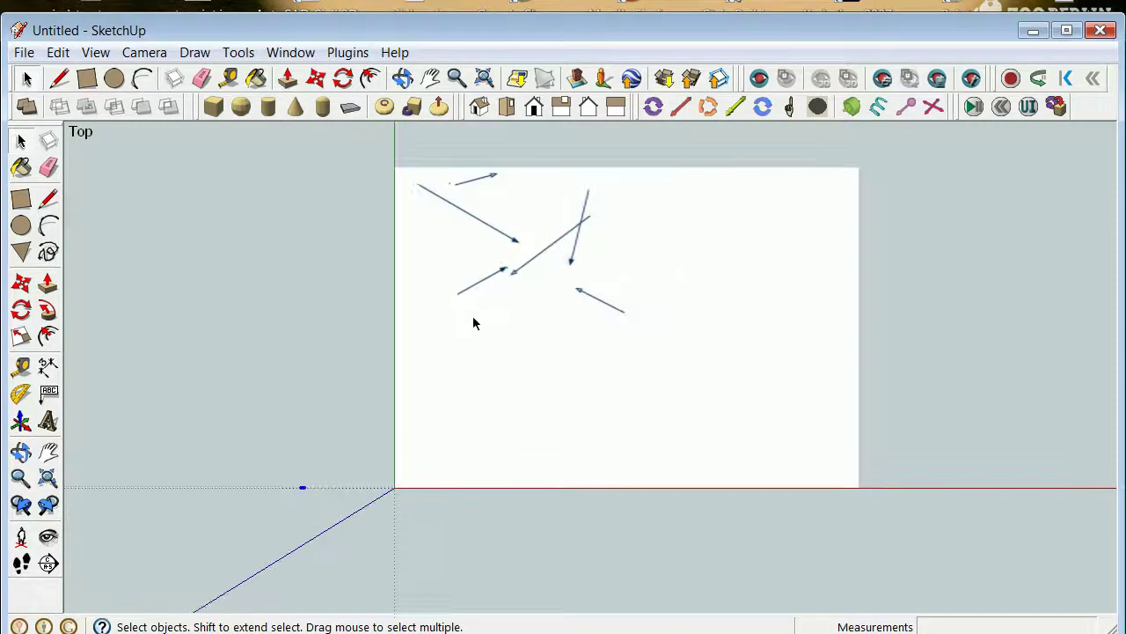
pyautogui.scroll(-2, 495, 244)
pyautogui.scroll(-3, 538, 166)
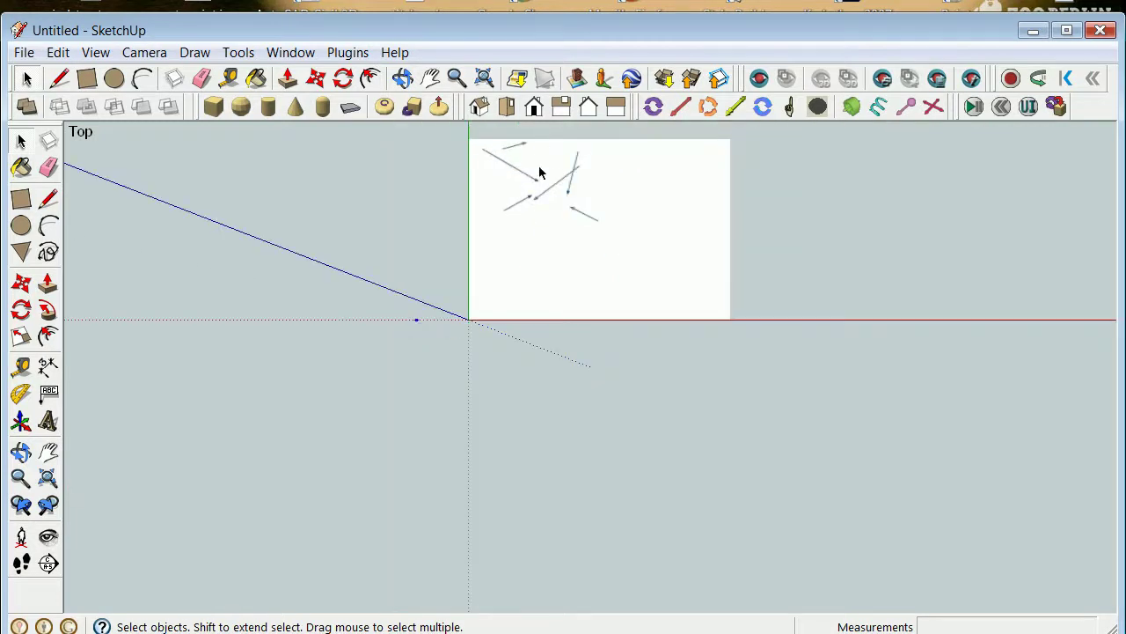
pyautogui.scroll(4, 540, 137)
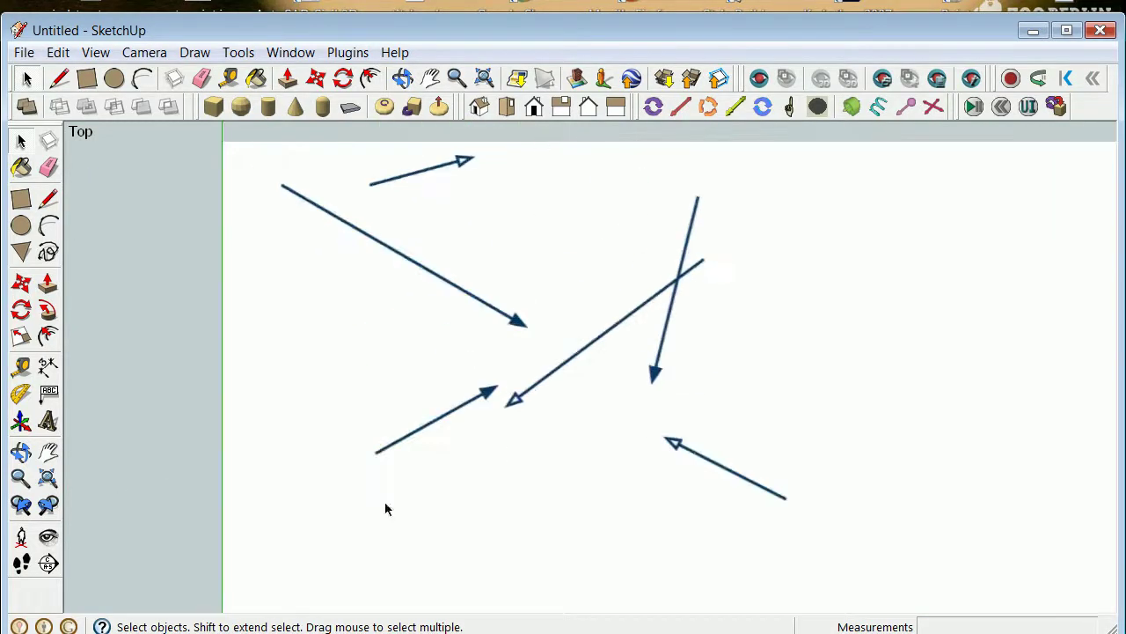
pyautogui.scroll(-5, 385, 509)
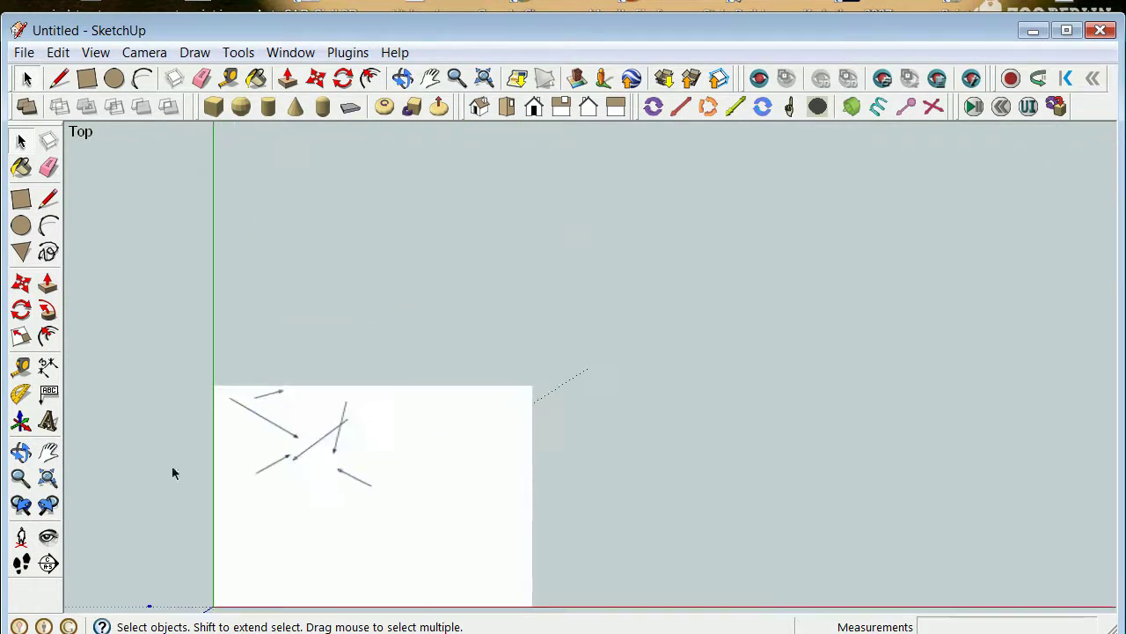
pyautogui.scroll(-3, 132, 584)
pyautogui.scroll(6, 121, 606)
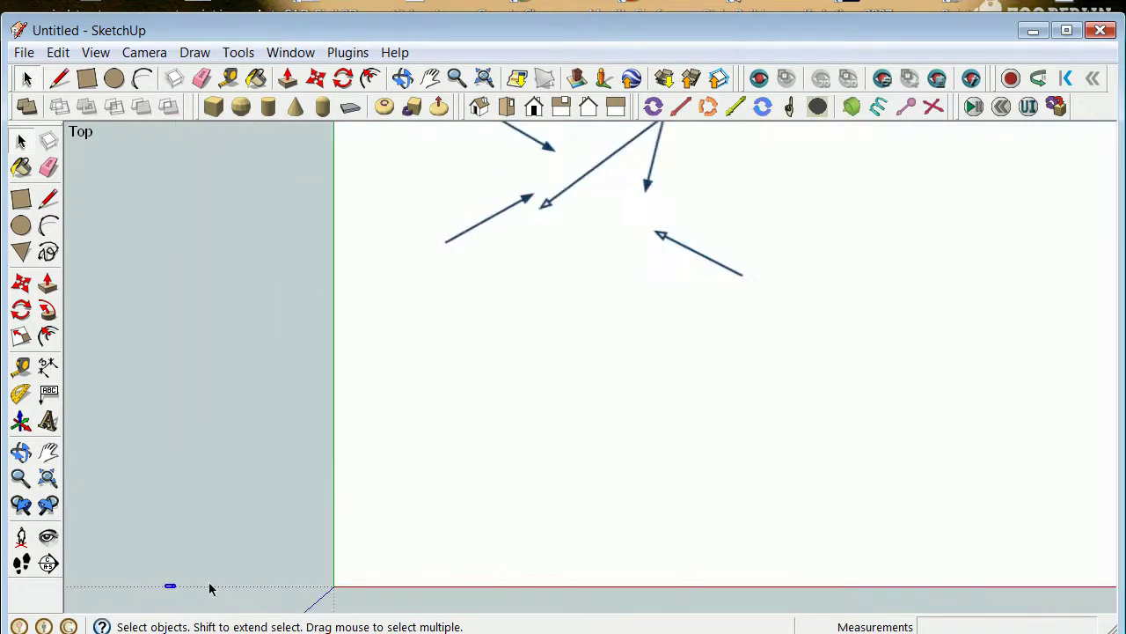
pyautogui.scroll(8, 210, 589)
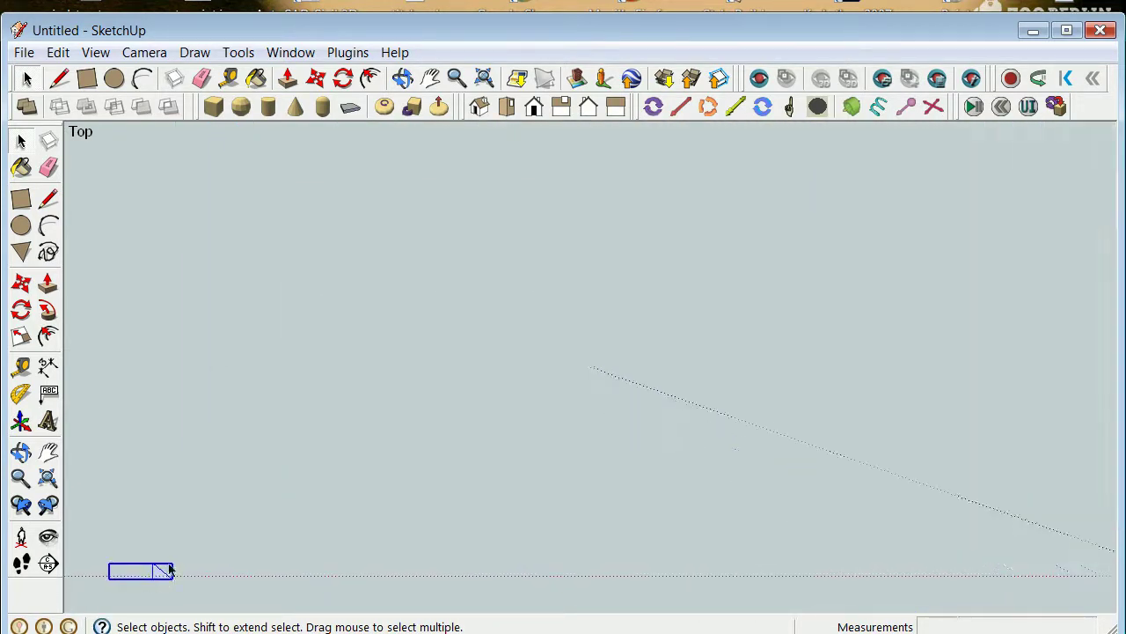
pyautogui.scroll(-6, 170, 570)
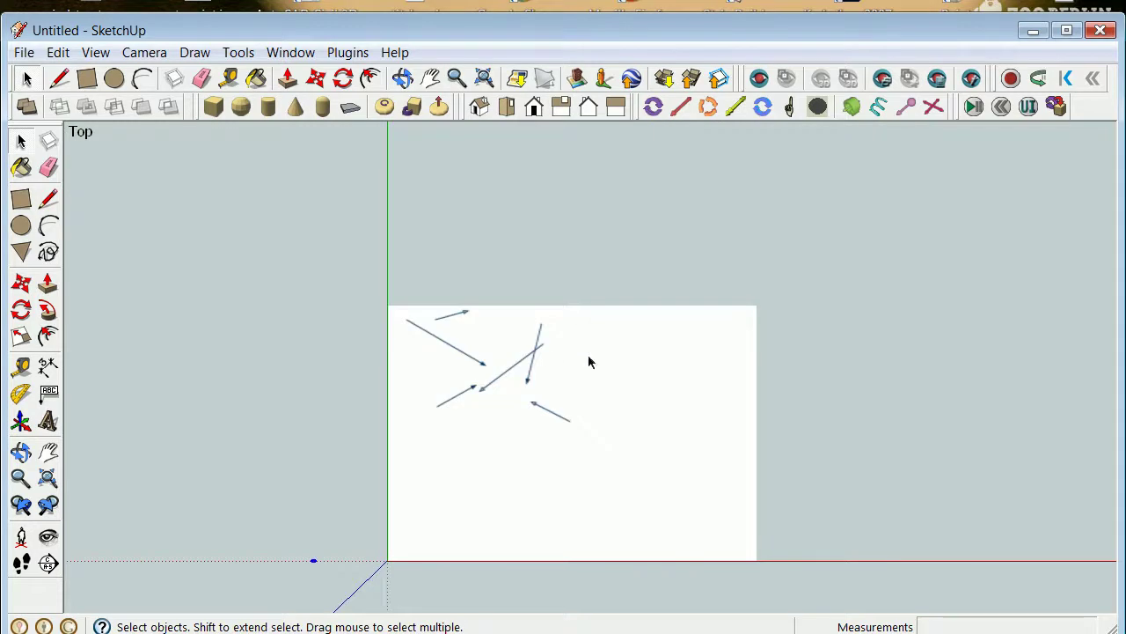
pyautogui.scroll(5, 563, 388)
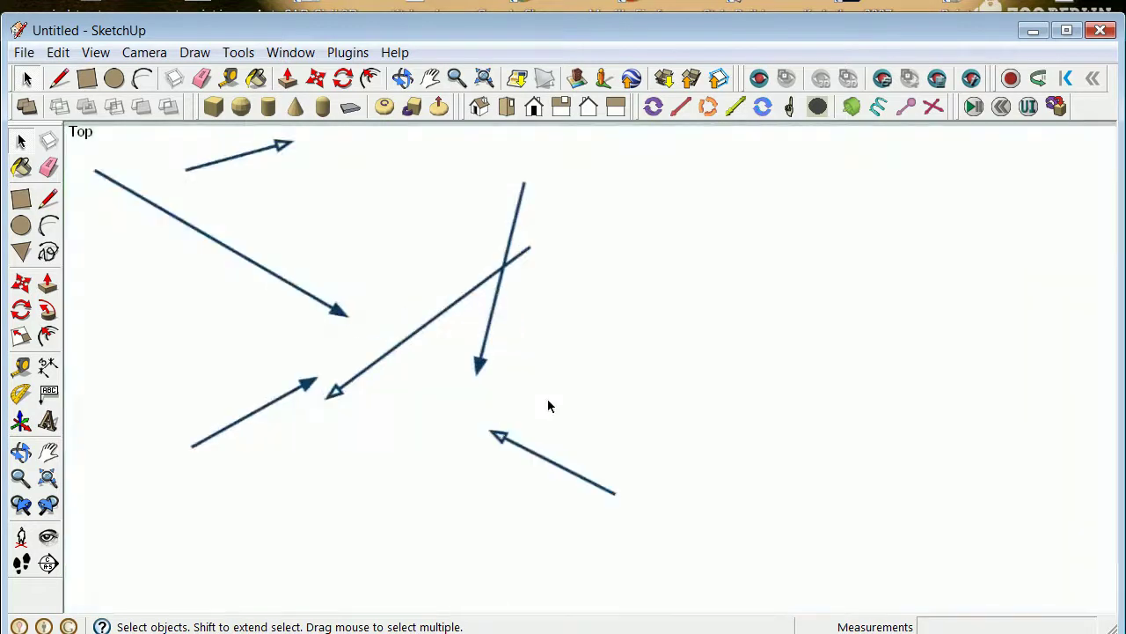
# Show the Components window's In Model collection and choose the unitarrow component for placement
pyautogui.click(289, 53)
pyautogui.click(352, 147)
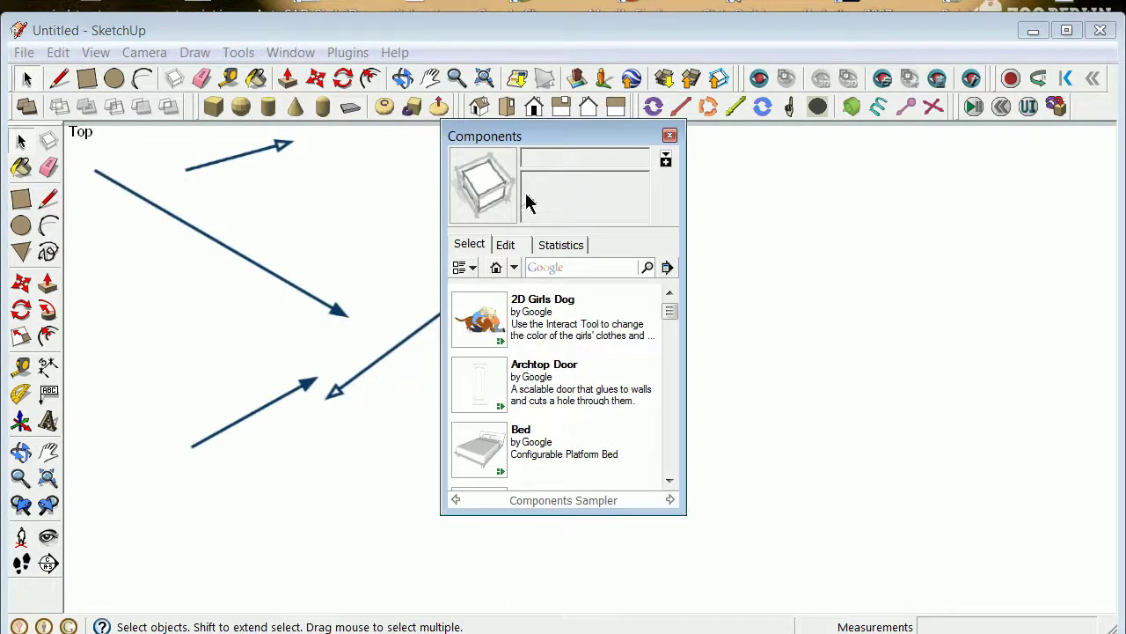
pyautogui.click(515, 269)
pyautogui.click(519, 293)
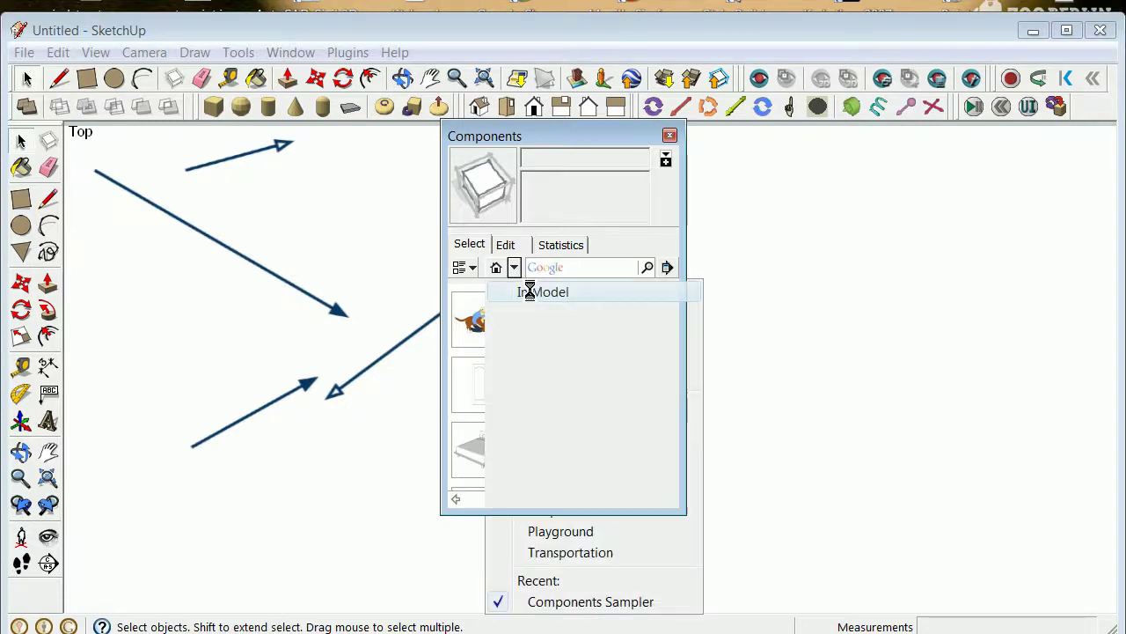
pyautogui.click(497, 347)
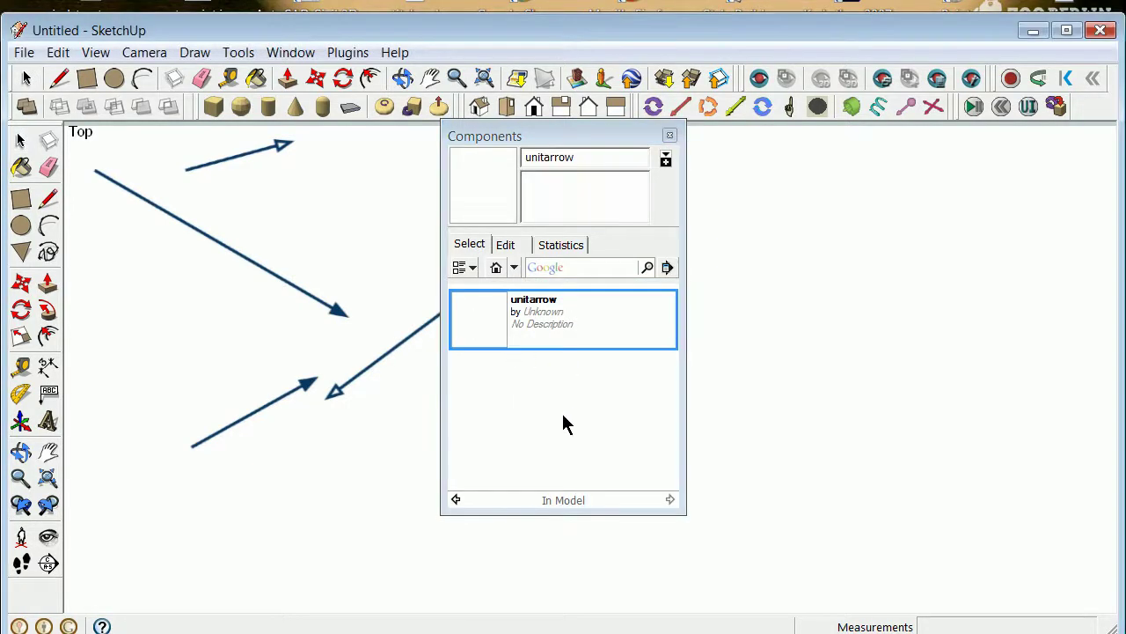
# Move the Components window off the target vector and place unitarrow at the tail of the separate hollow-headed arrow nearest the image's middle
pyautogui.moveTo(514, 136); pyautogui.dragTo(234, 389)
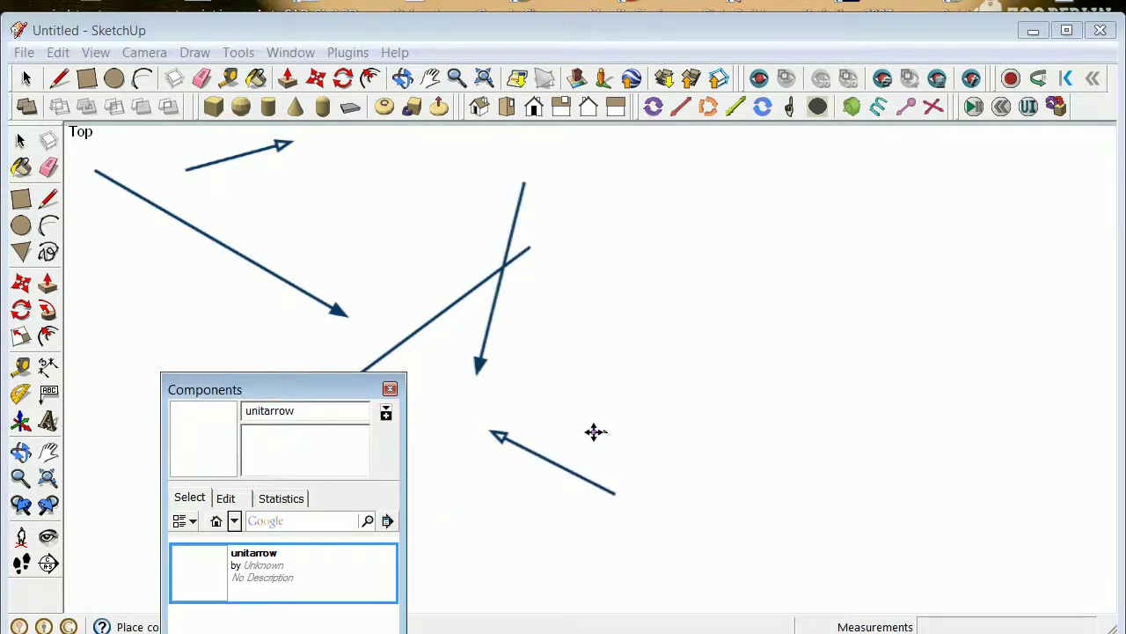
pyautogui.click(613, 492)
pyautogui.scroll(5, 607, 492)
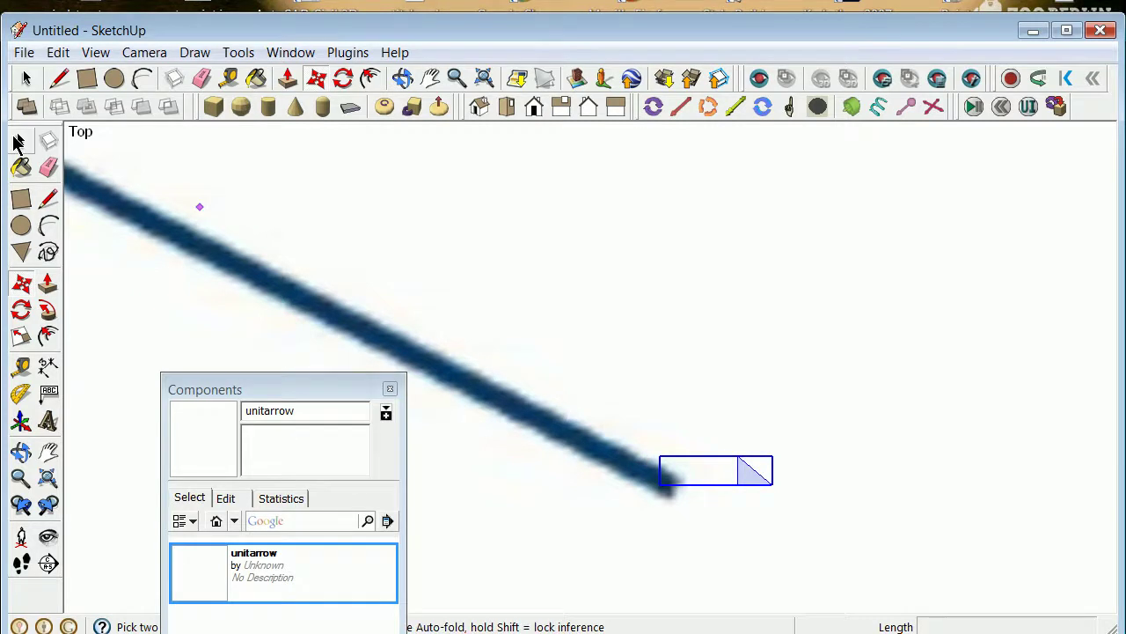
# Move unitarrow by its lower tail corner onto the tail end of the separate hollow-headed vector
pyautogui.click(19, 142)
pyautogui.click(21, 282)
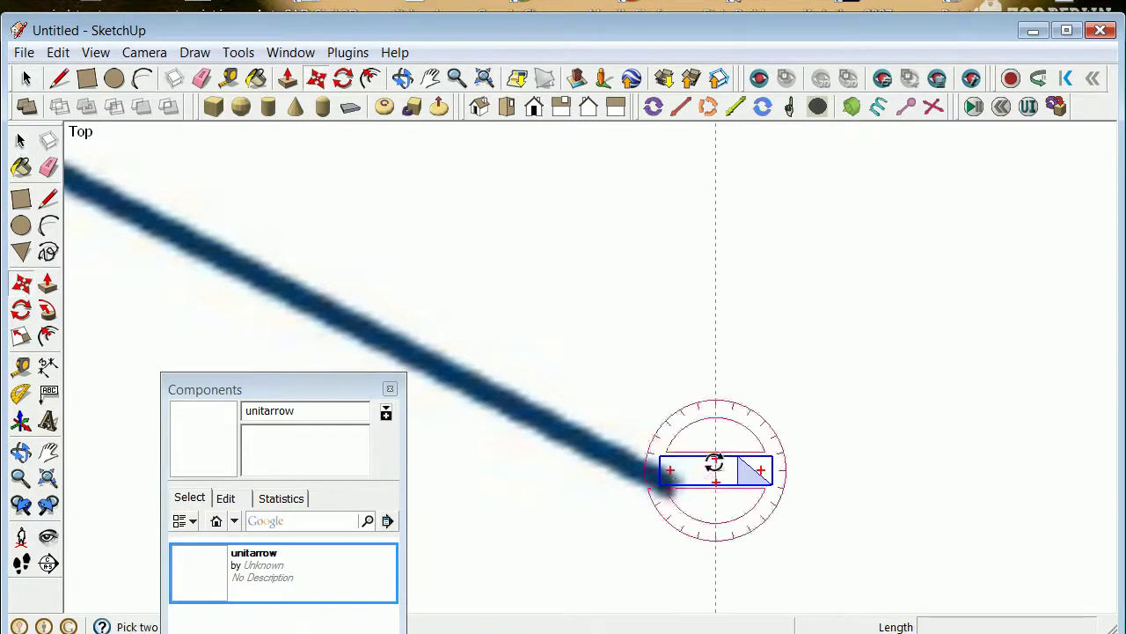
pyautogui.click(660, 484)
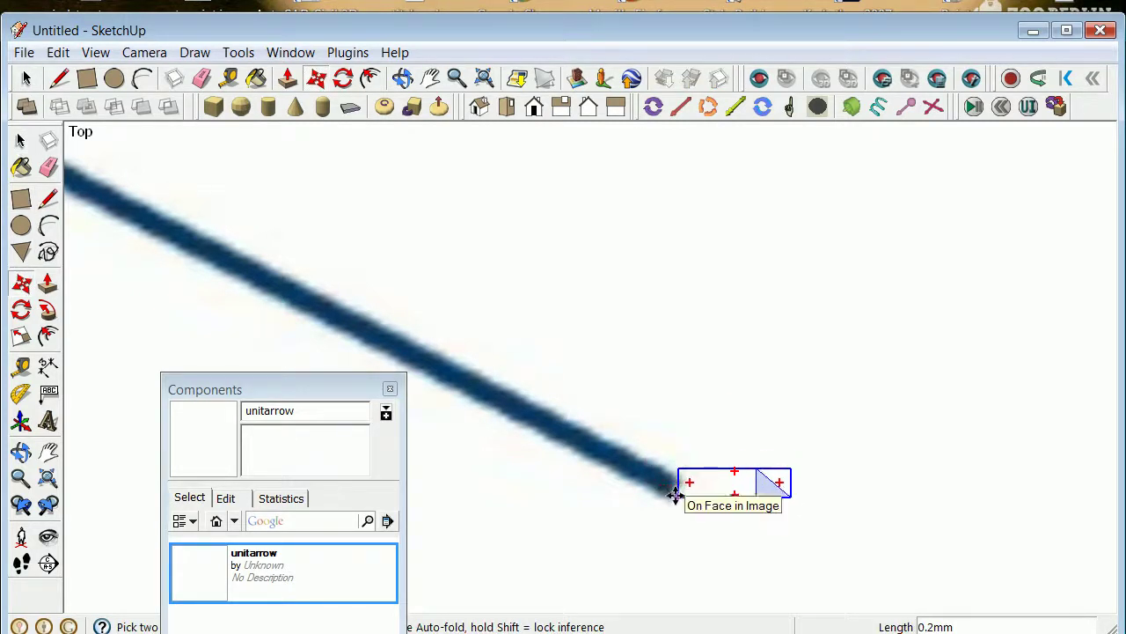
pyautogui.click(673, 495)
pyautogui.scroll(-4, 458, 309)
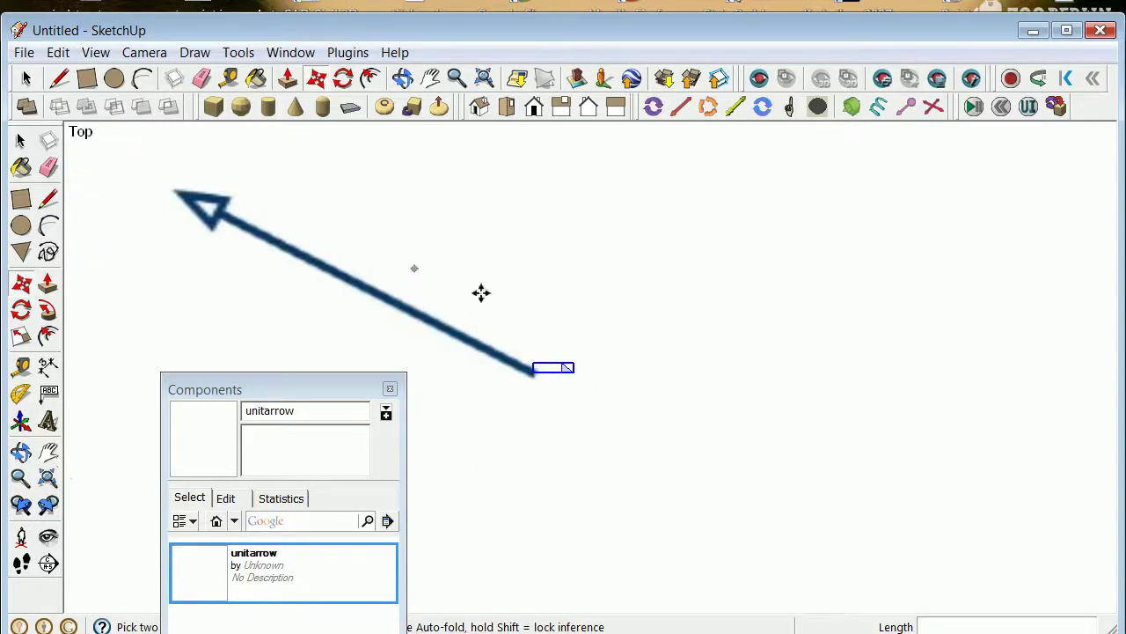
pyautogui.scroll(4, 572, 380)
# Rotate unitarrow about its tail corner until it lines up with the shaft of the hollow-headed vector
pyautogui.click(21, 143)
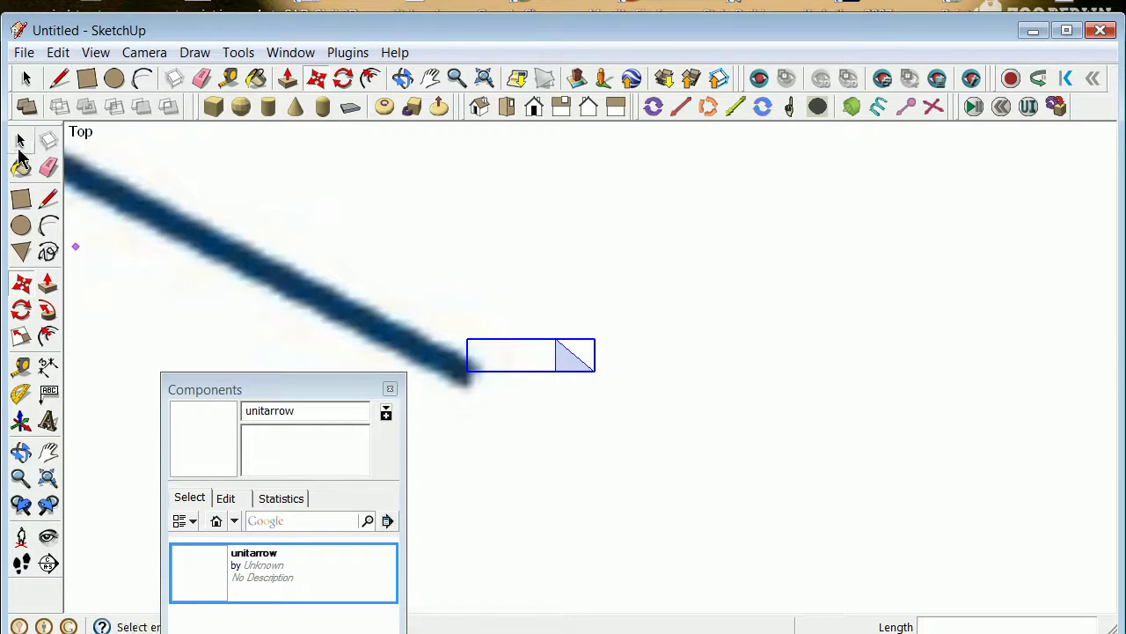
pyautogui.click(24, 314)
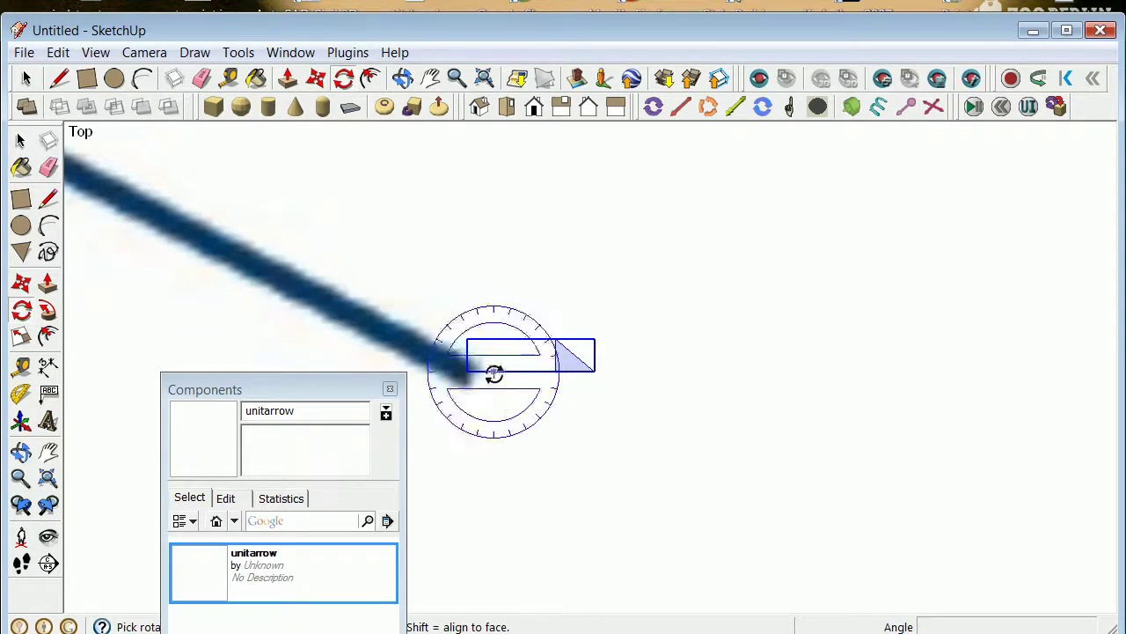
pyautogui.click(467, 372)
pyautogui.click(607, 371)
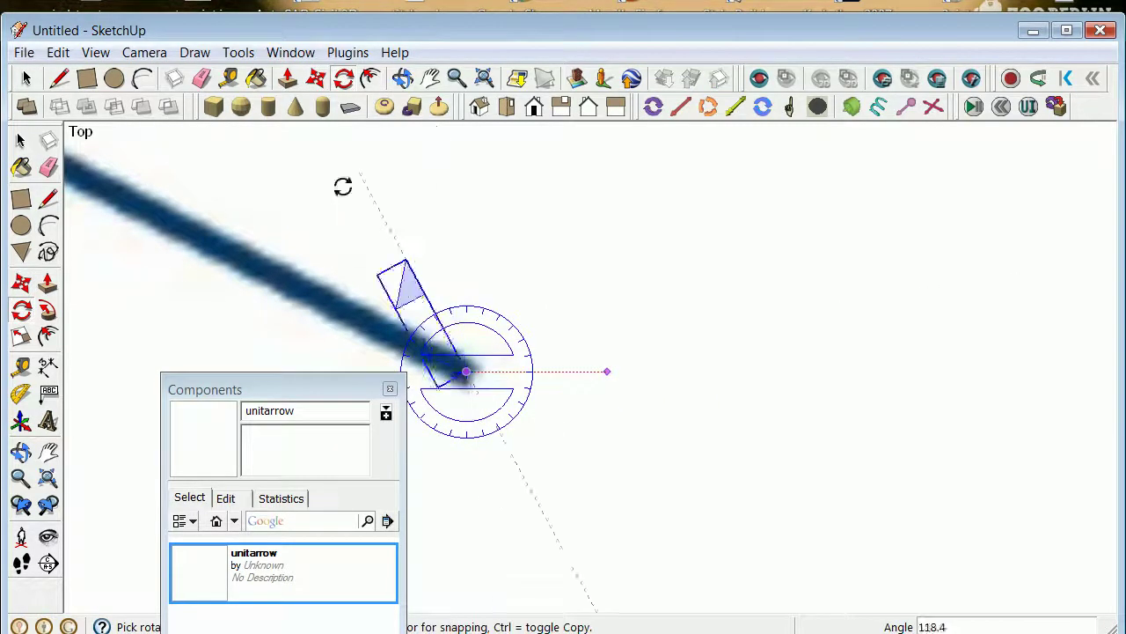
pyautogui.click(200, 235)
pyautogui.scroll(-5, 200, 235)
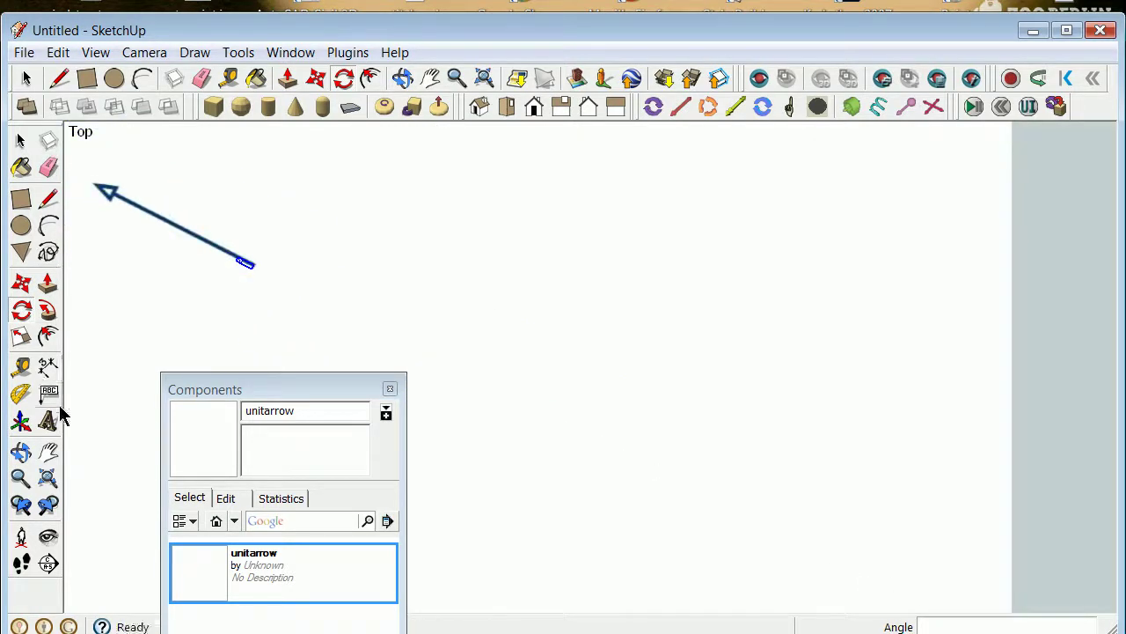
# Scale unitarrow lengthwise from its tip end so it stretches along the vector towards the hollow arrowhead
pyautogui.click(49, 451)
pyautogui.moveTo(331, 224); pyautogui.dragTo(509, 315)
pyautogui.scroll(3, 426, 369)
pyautogui.scroll(-3, 624, 455)
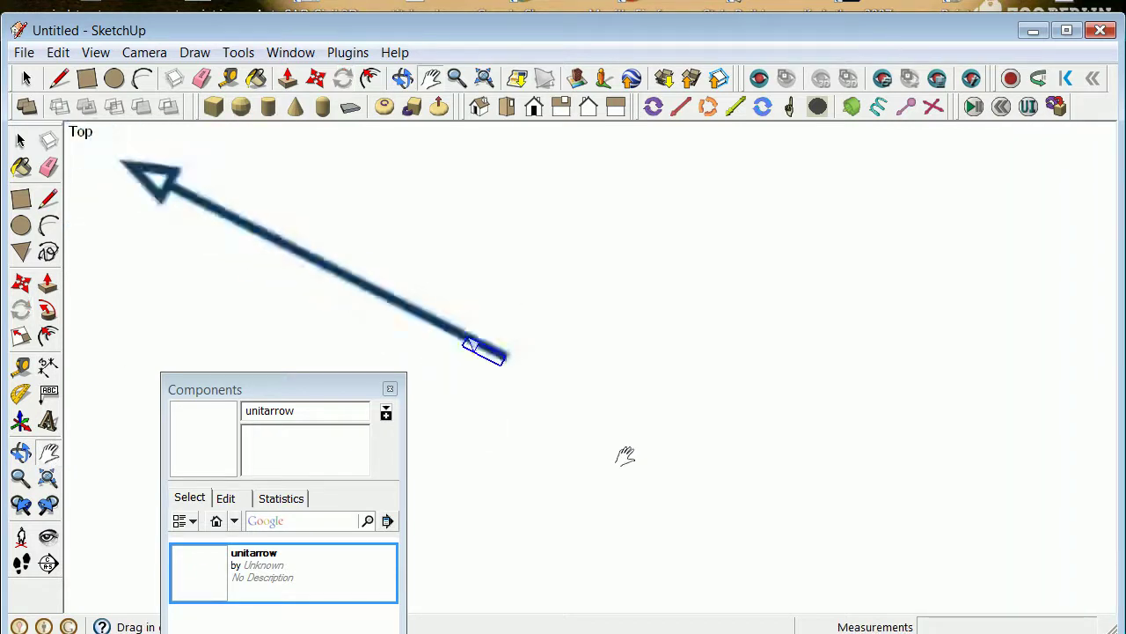
pyautogui.click(25, 283)
pyautogui.scroll(5, 528, 388)
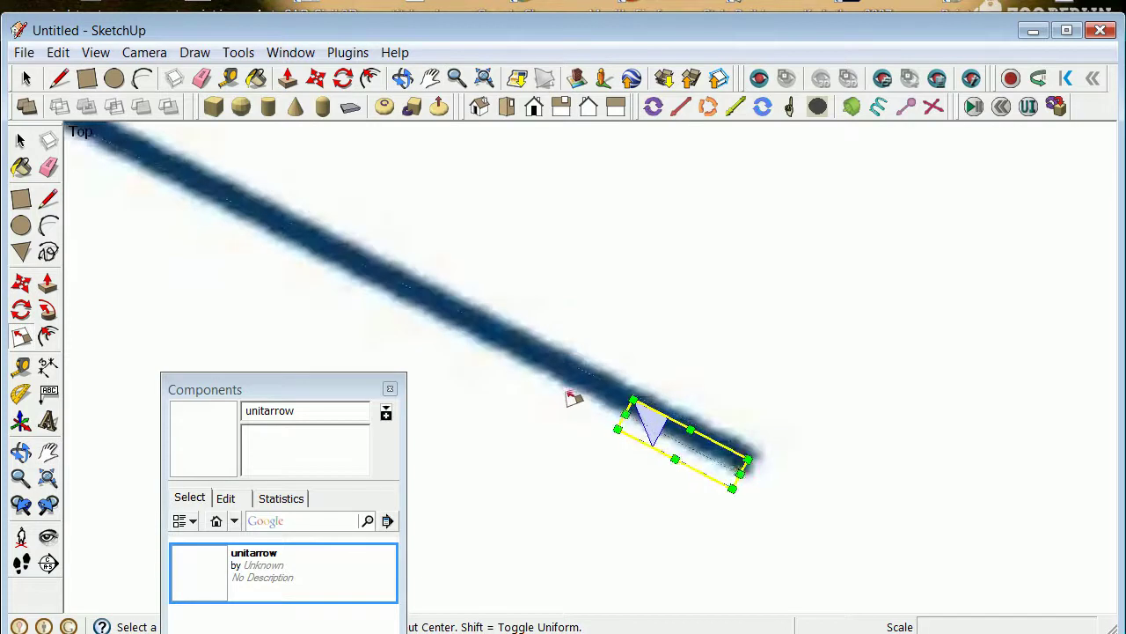
pyautogui.moveTo(623, 411); pyautogui.dragTo(75, 168)
pyautogui.scroll(-3, 395, 297)
# Deselect the stretched unitarrow and examine how its tail and tip fit the hollow-headed vector
pyautogui.click(22, 142)
pyautogui.click(230, 293)
pyautogui.scroll(-3, 253, 295)
pyautogui.scroll(5, 228, 255)
pyautogui.scroll(-4, 228, 254)
pyautogui.scroll(3, 240, 285)
pyautogui.scroll(4, 198, 242)
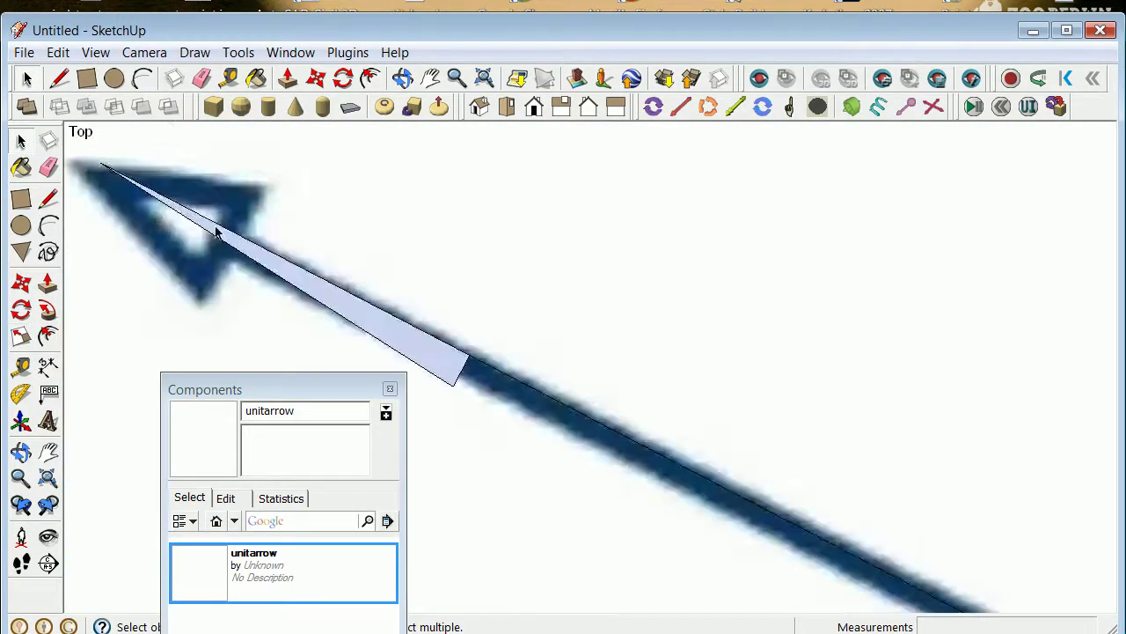
pyautogui.scroll(-5, 244, 282)
pyautogui.scroll(2, 255, 310)
# Move the stretched unitarrow by its tail onto the tail of the long hollow-headed vector that crosses the steep filled-head one
pyautogui.click(276, 288)
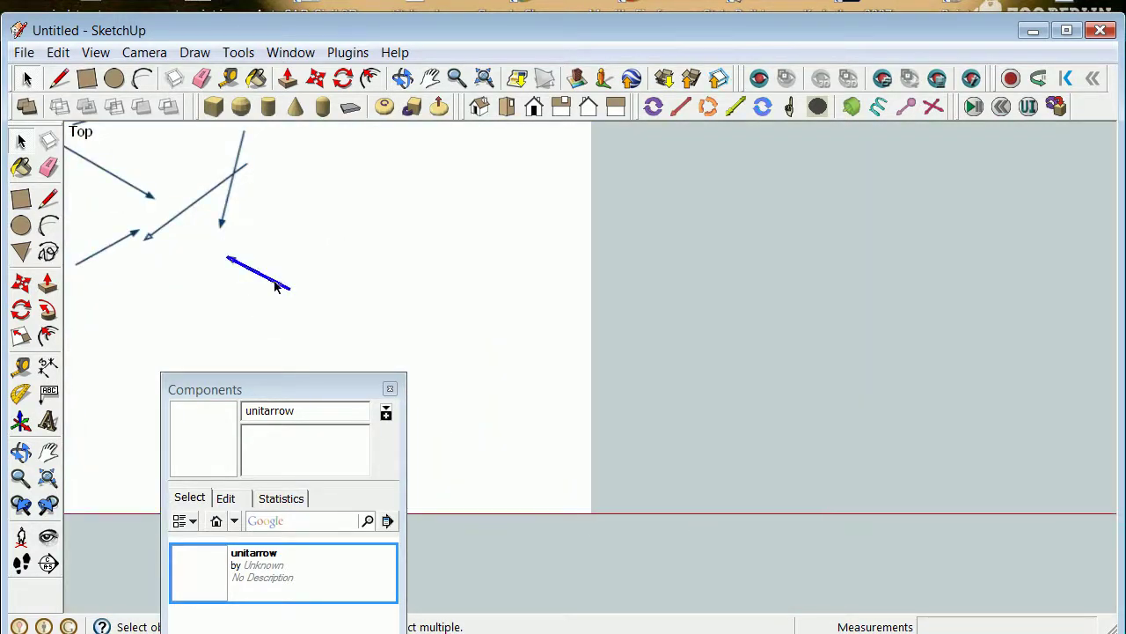
pyautogui.click(23, 286)
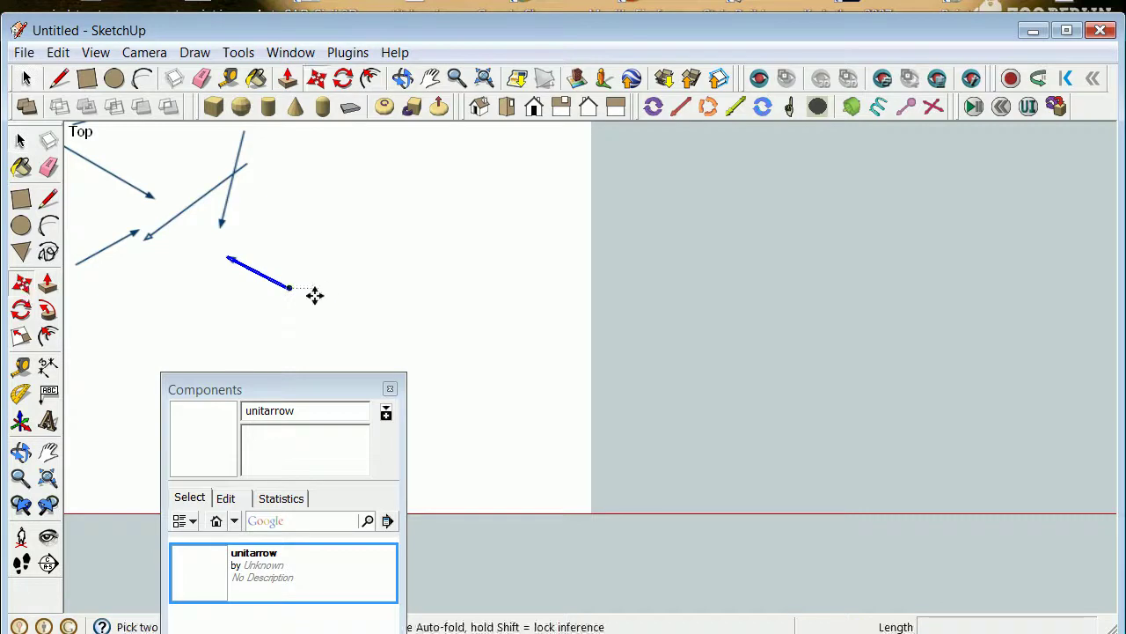
pyautogui.click(291, 291)
pyautogui.scroll(4, 247, 172)
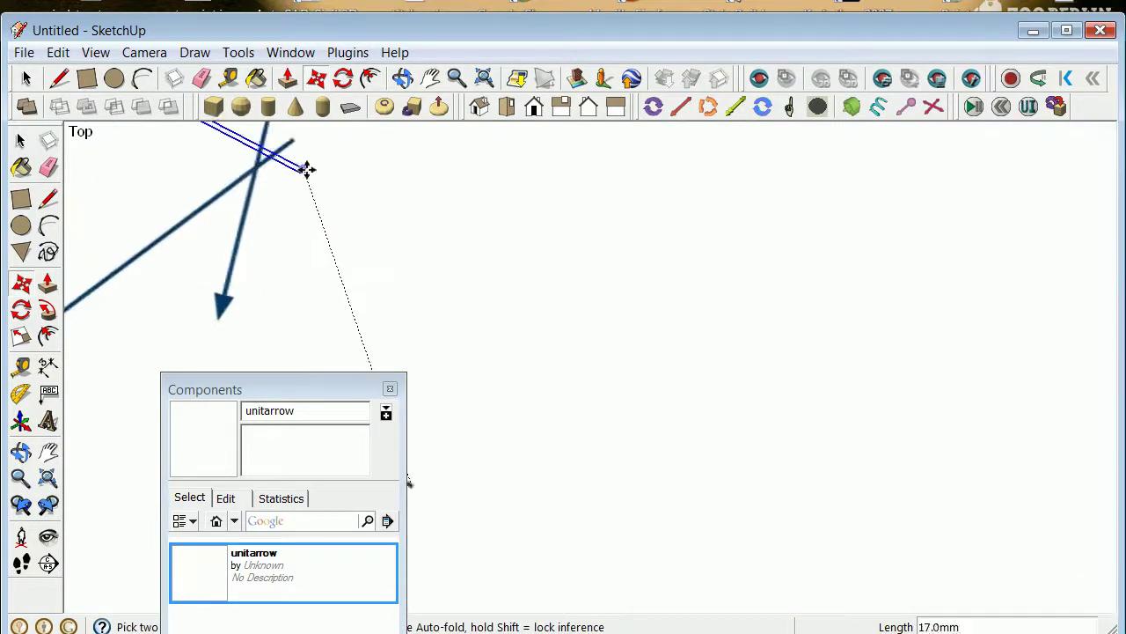
pyautogui.scroll(3, 290, 159)
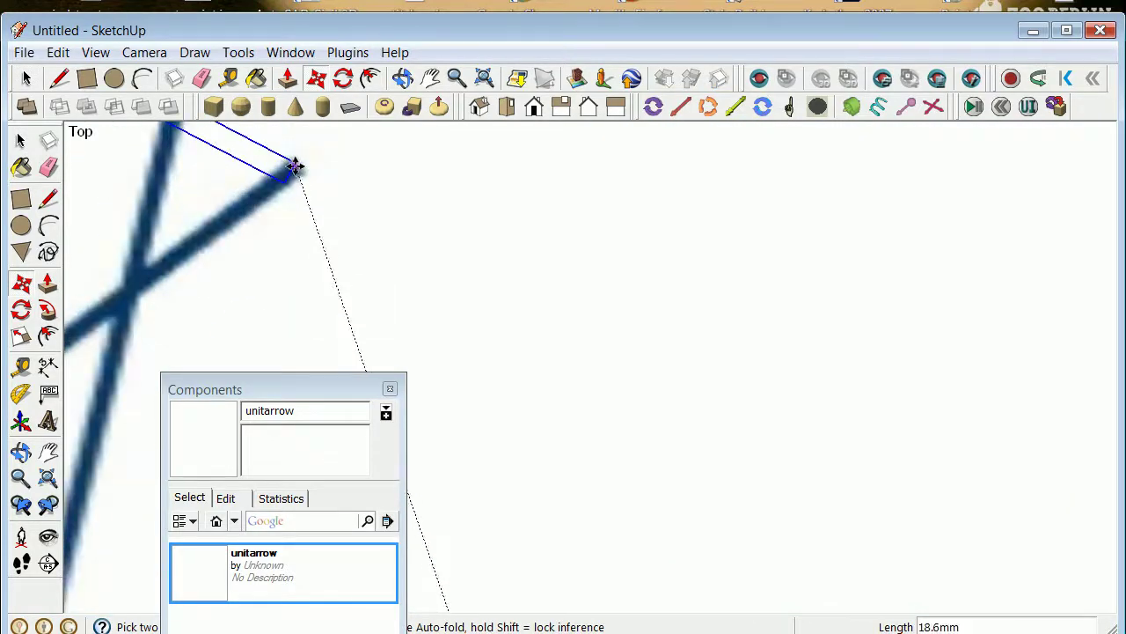
pyautogui.click(294, 167)
pyautogui.scroll(-5, 319, 222)
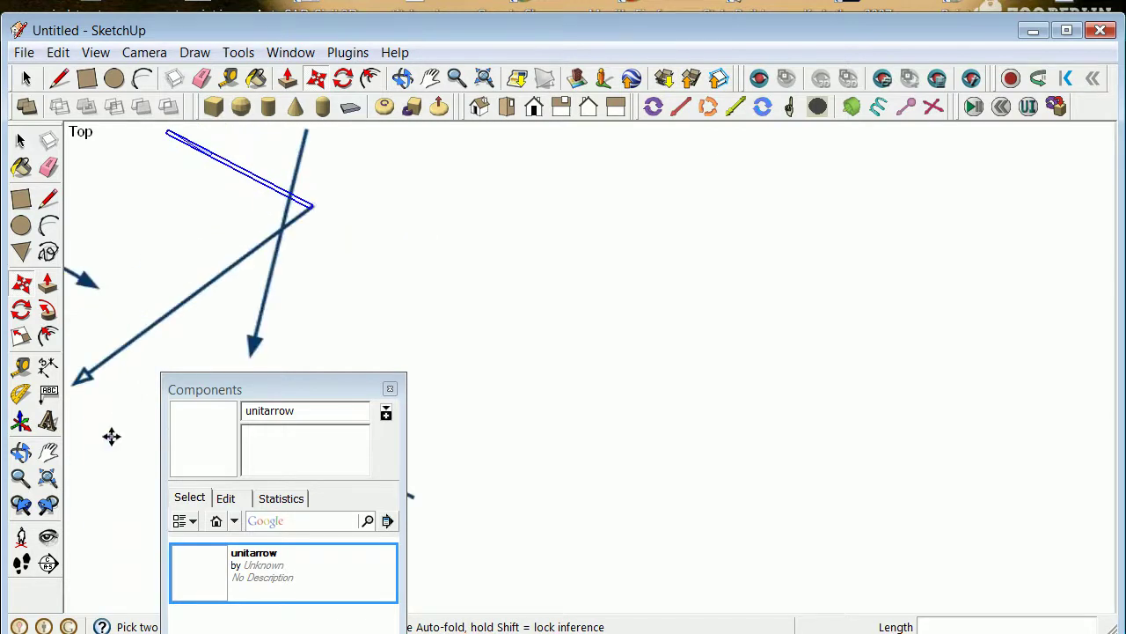
# Rotate unitarrow about its tail, using its tip as the reference, until it lines up with the long hollow-headed vector
pyautogui.click(21, 310)
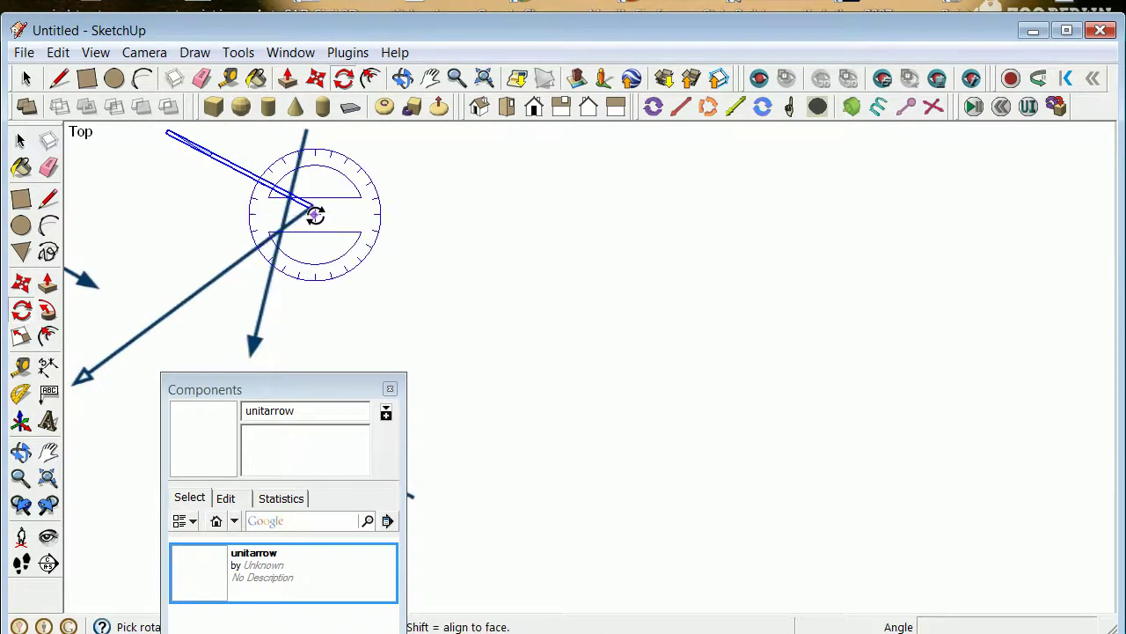
pyautogui.click(313, 207)
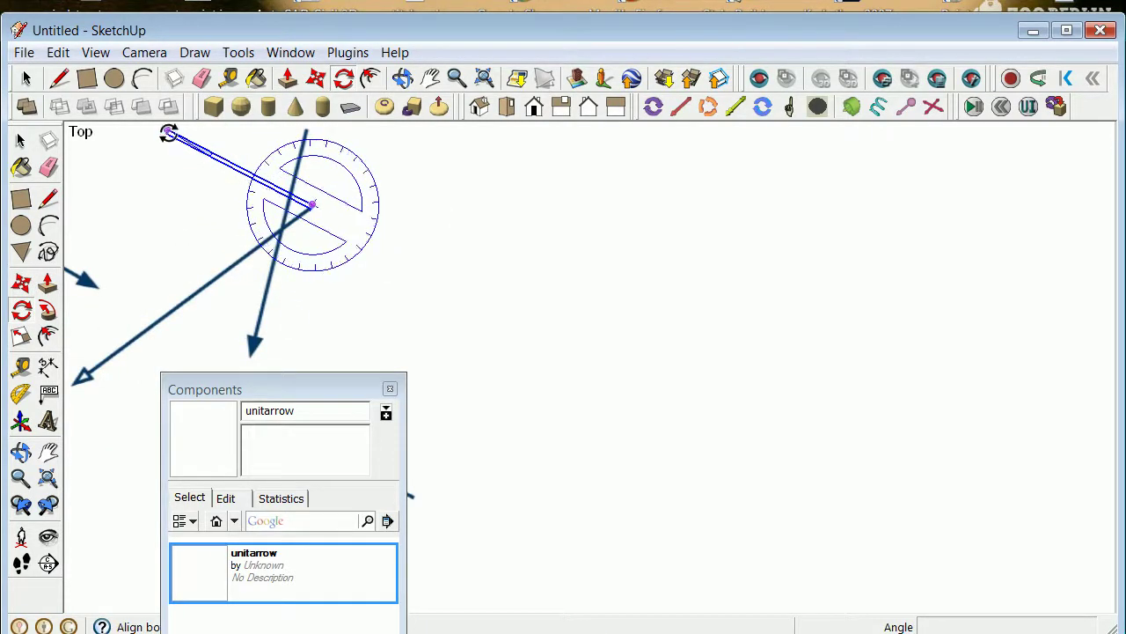
pyautogui.click(168, 132)
pyautogui.scroll(3, 68, 384)
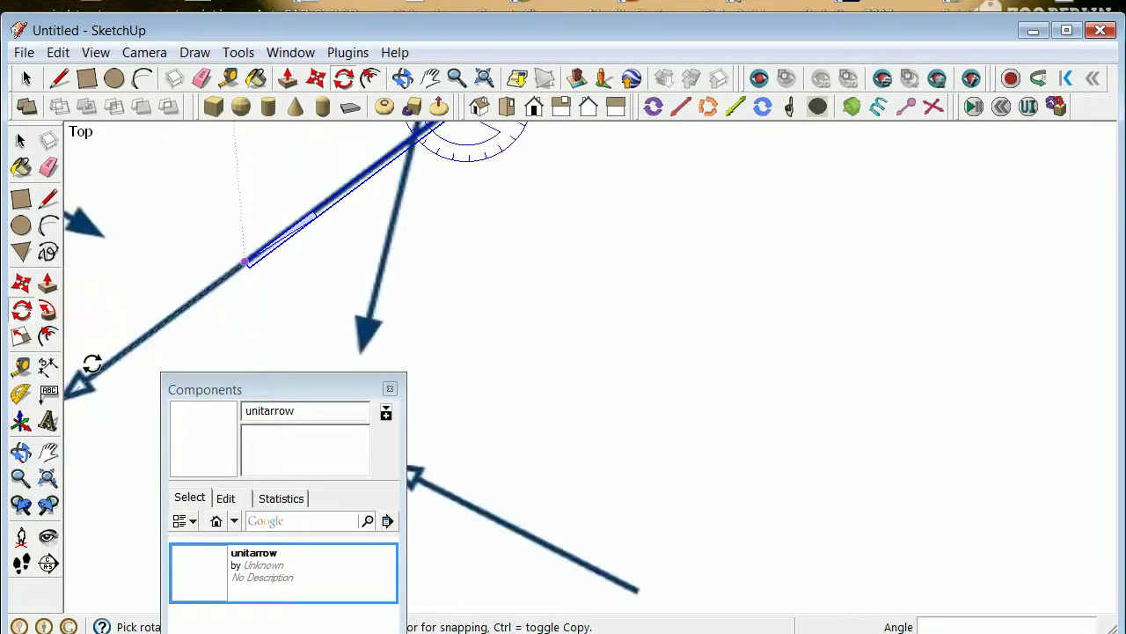
pyautogui.click(141, 357)
pyautogui.scroll(-3, 156, 341)
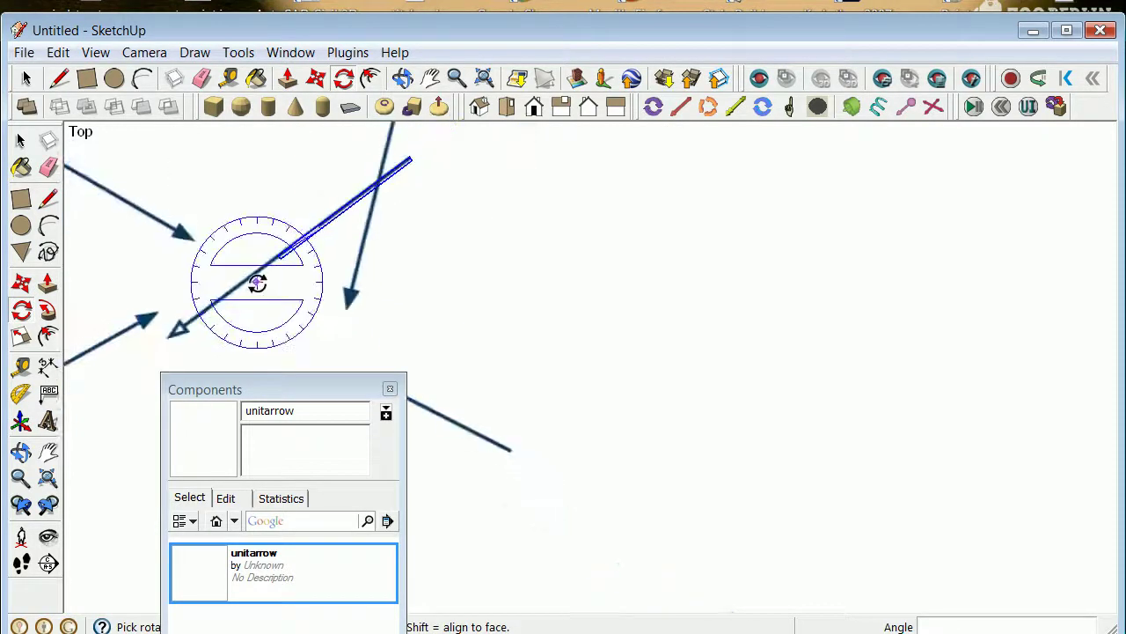
# Scale unitarrow lengthwise from its tip end until it reaches the head of the long hollow-headed vector
pyautogui.press('s')
pyautogui.scroll(2, 354, 237)
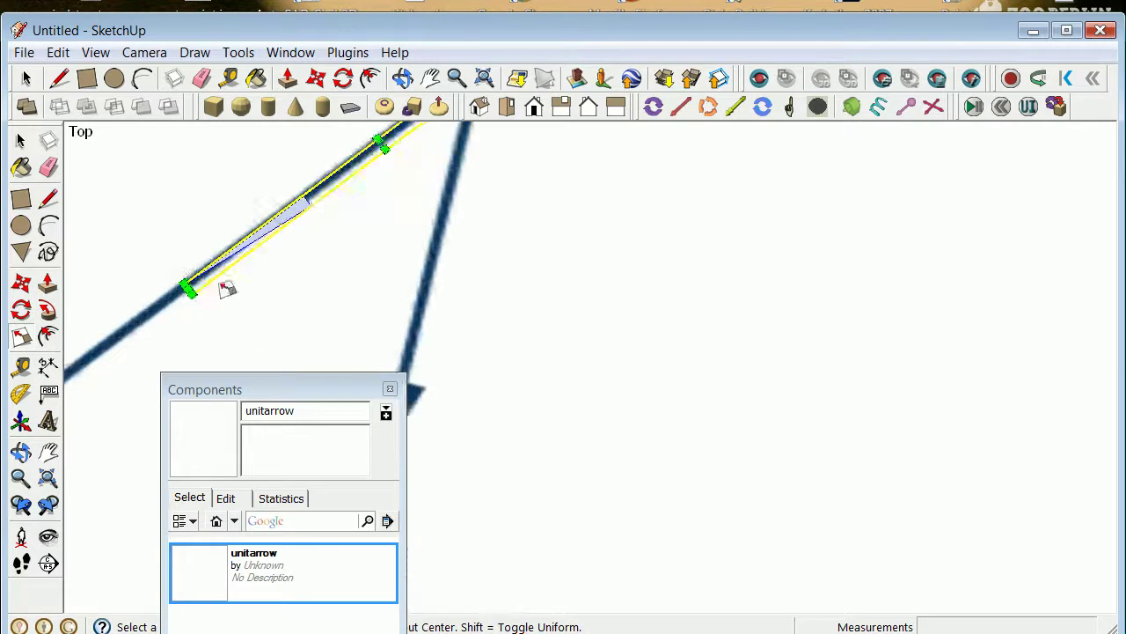
pyautogui.scroll(3, 141, 288)
pyautogui.click(151, 294)
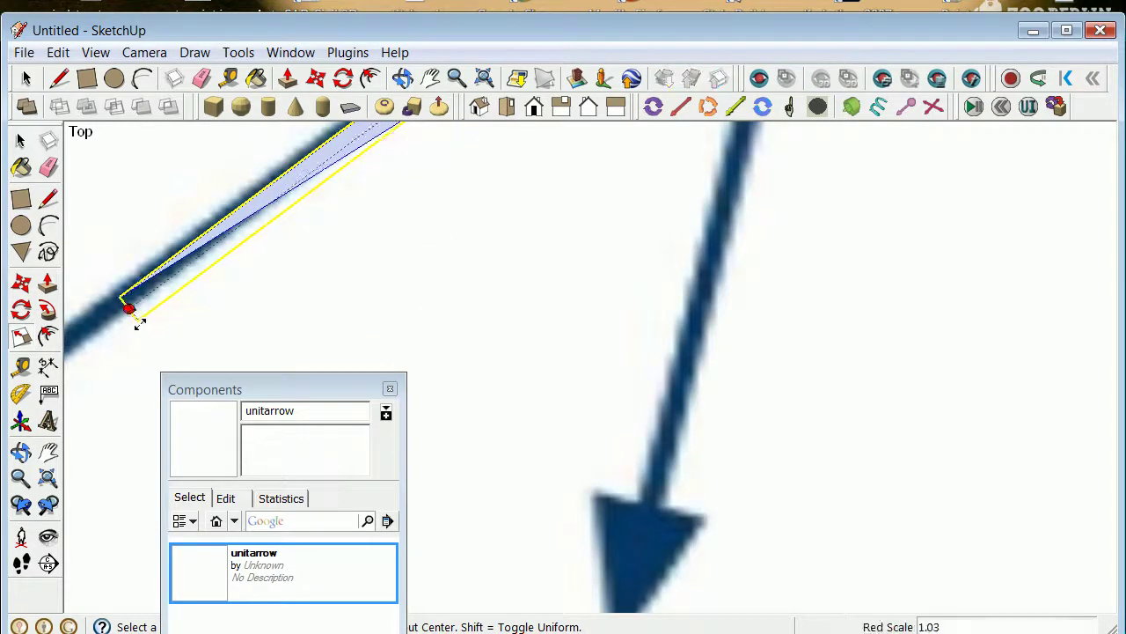
pyautogui.scroll(-3, 140, 325)
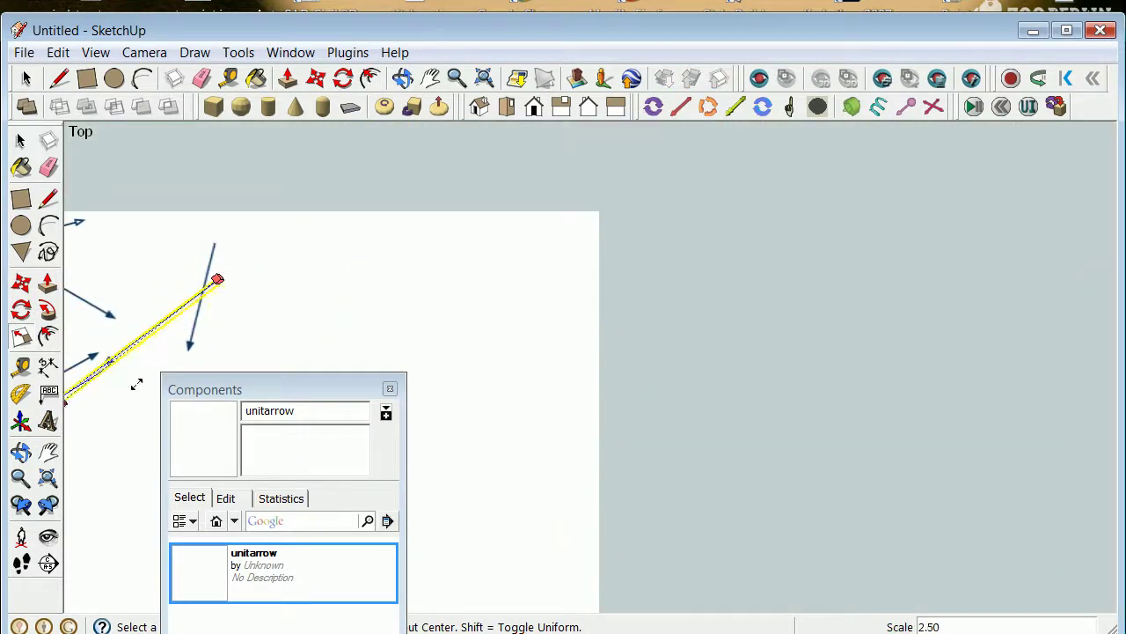
pyautogui.scroll(3, 126, 345)
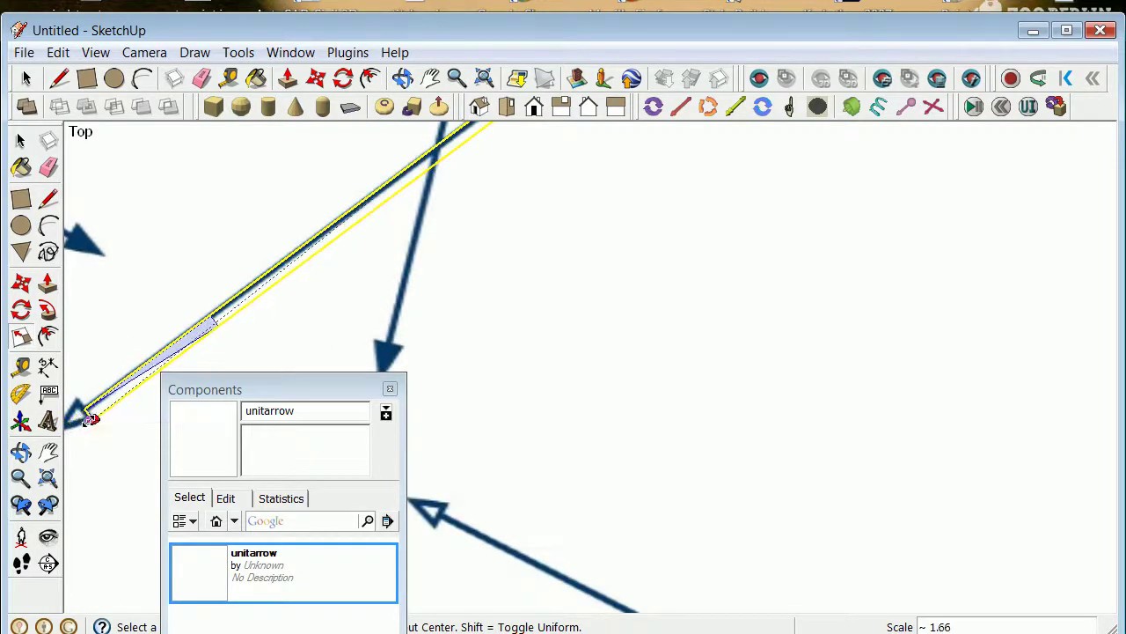
pyautogui.click(83, 436)
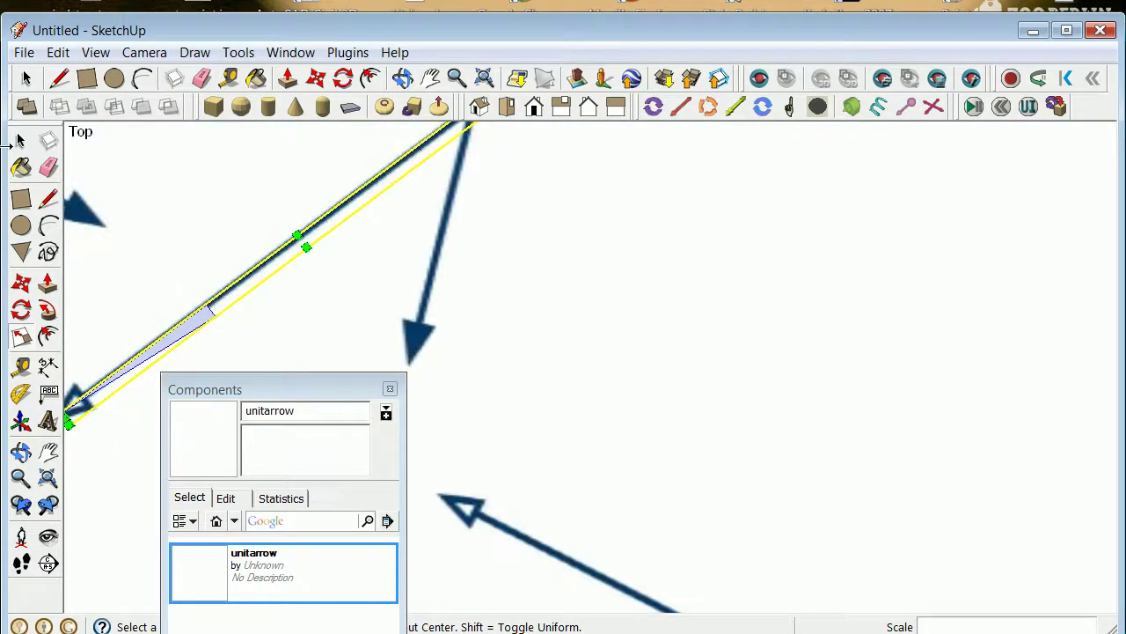
pyautogui.click(20, 142)
# Check the stretched unitarrow against its long vector and inspect the shorter hollow-headed vector below it
pyautogui.click(157, 242)
pyautogui.scroll(-2, 203, 337)
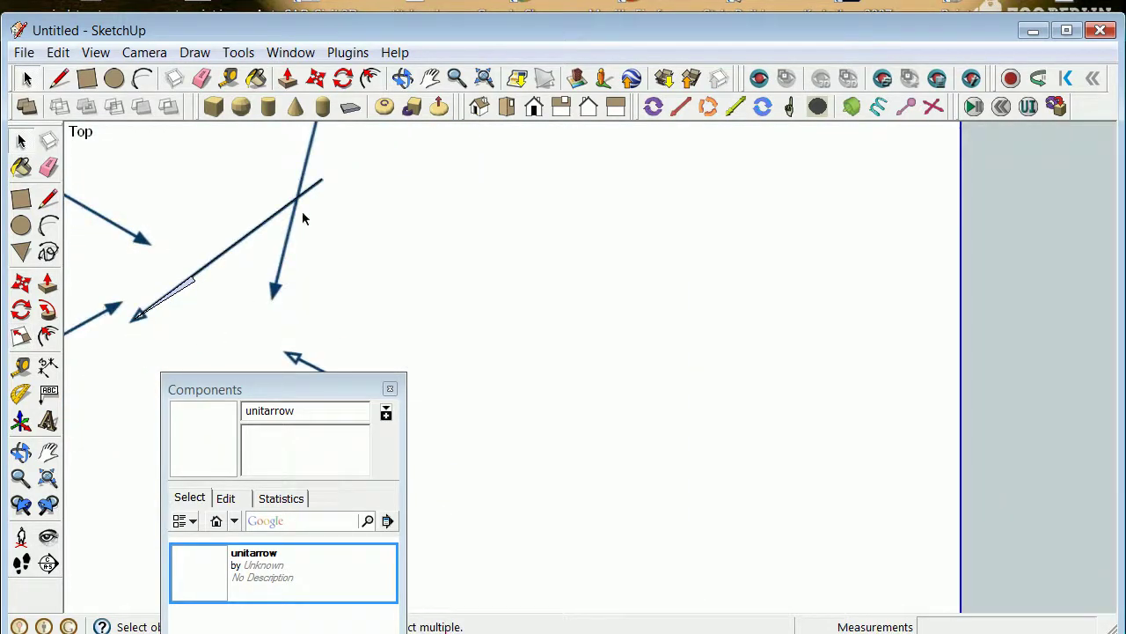
pyautogui.click(247, 240)
pyautogui.scroll(-2, 264, 289)
pyautogui.scroll(-1, 264, 289)
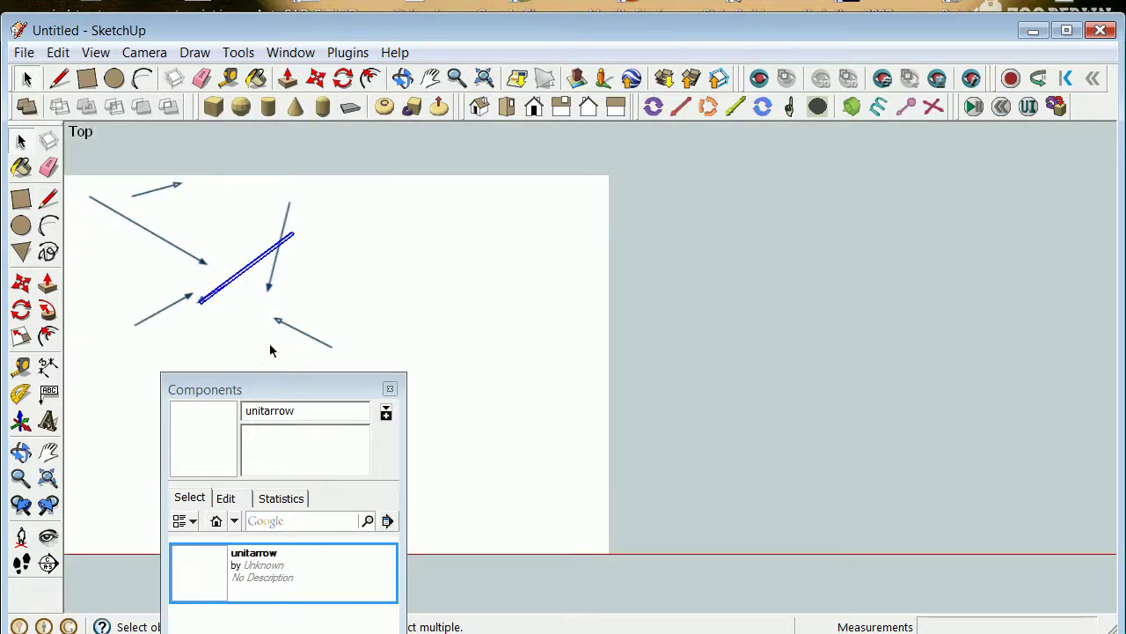
pyautogui.click(304, 332)
pyautogui.scroll(4, 236, 282)
pyautogui.scroll(-5, 244, 288)
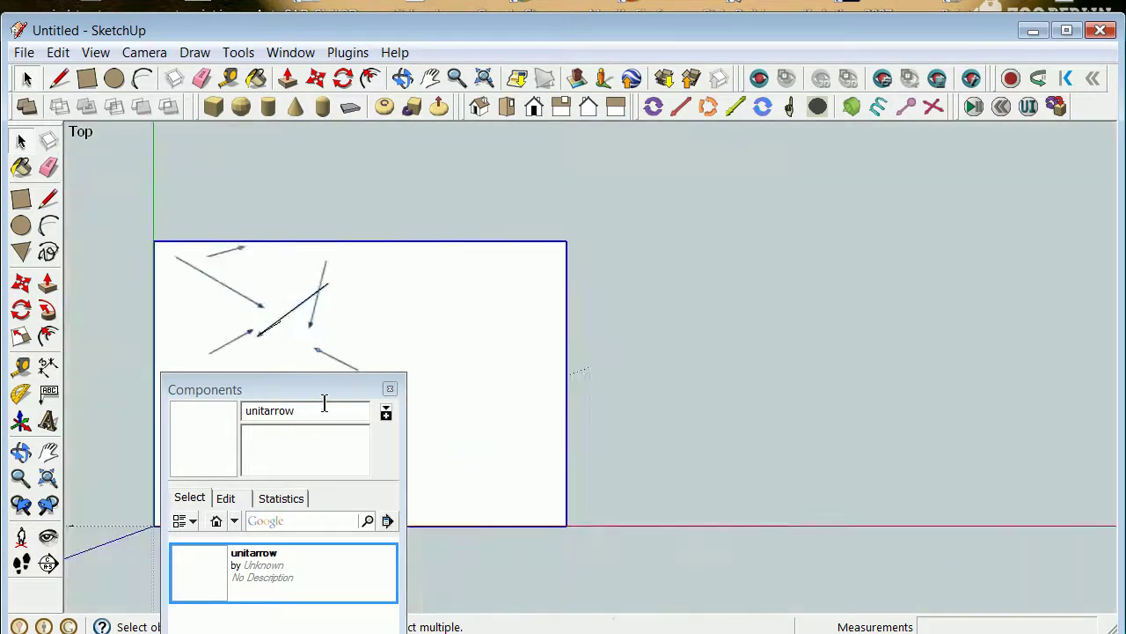
# Move the Components window clear of the diagram and copy unitarrow by its tail to the tail of the lower hollow-headed vector
pyautogui.moveTo(309, 395); pyautogui.dragTo(837, 522)
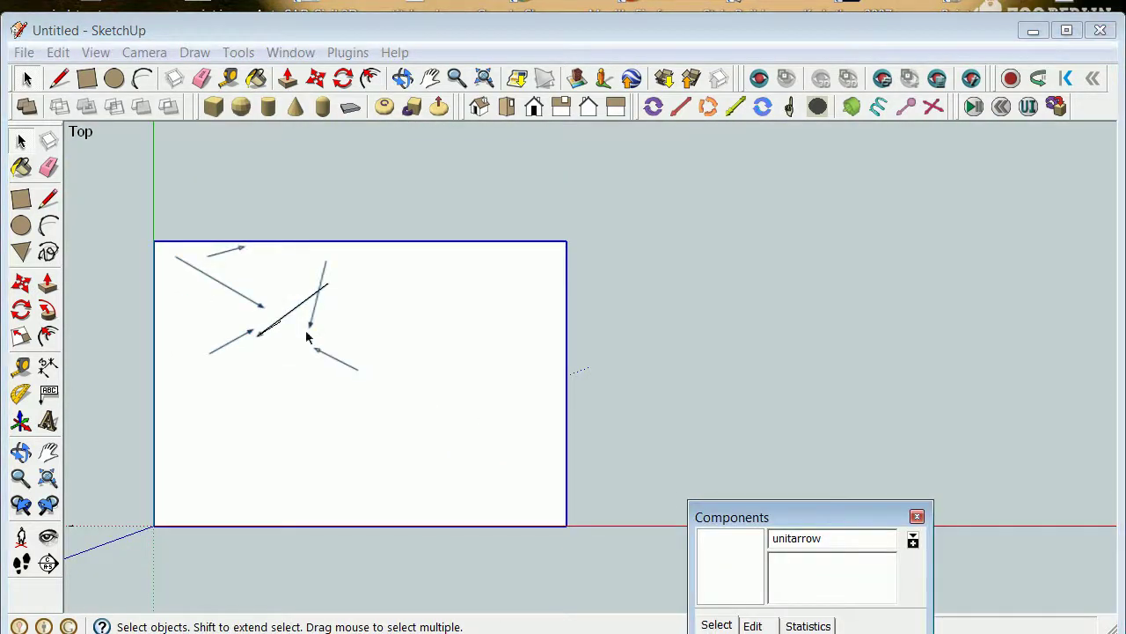
pyautogui.scroll(3, 404, 455)
pyautogui.click(341, 417)
pyautogui.click(21, 282)
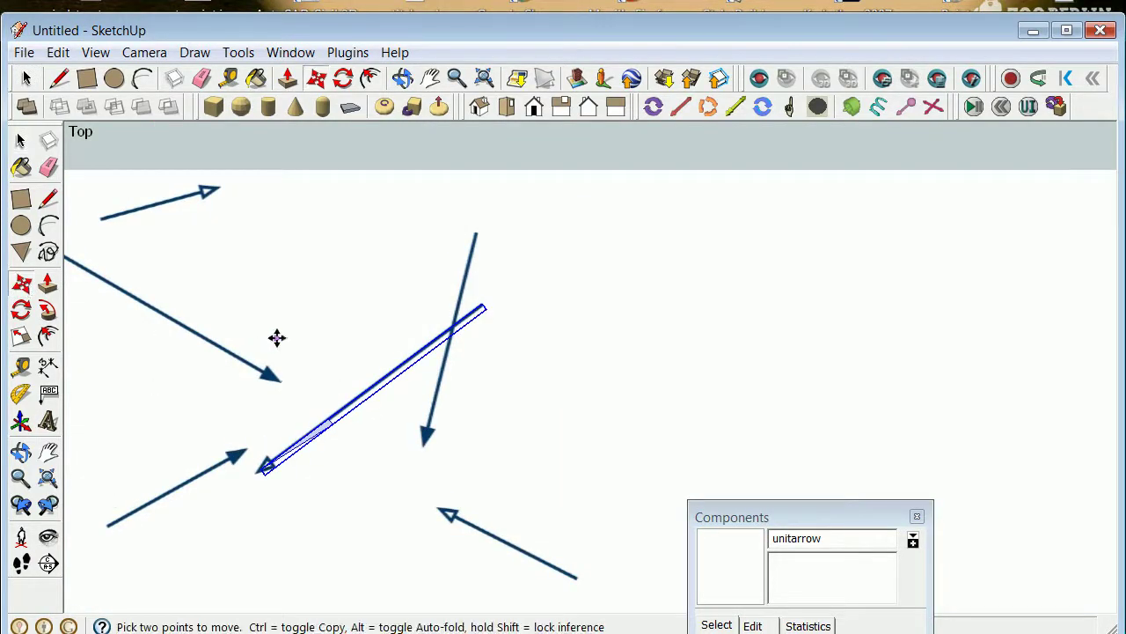
pyautogui.click(483, 306)
pyautogui.press('ctrl')
pyautogui.scroll(5, 563, 554)
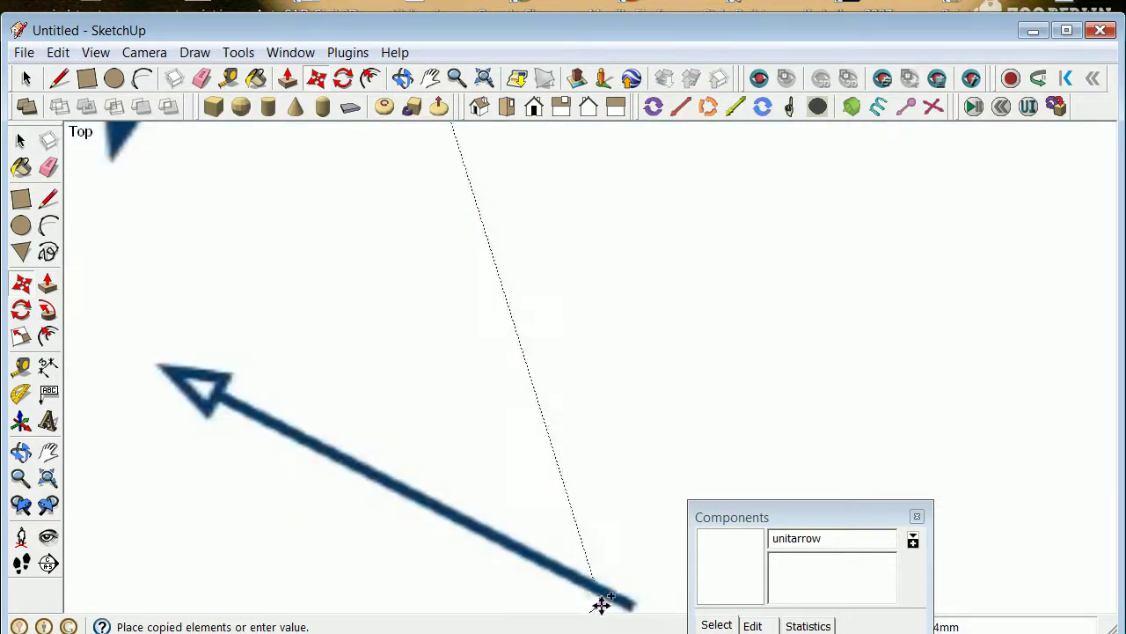
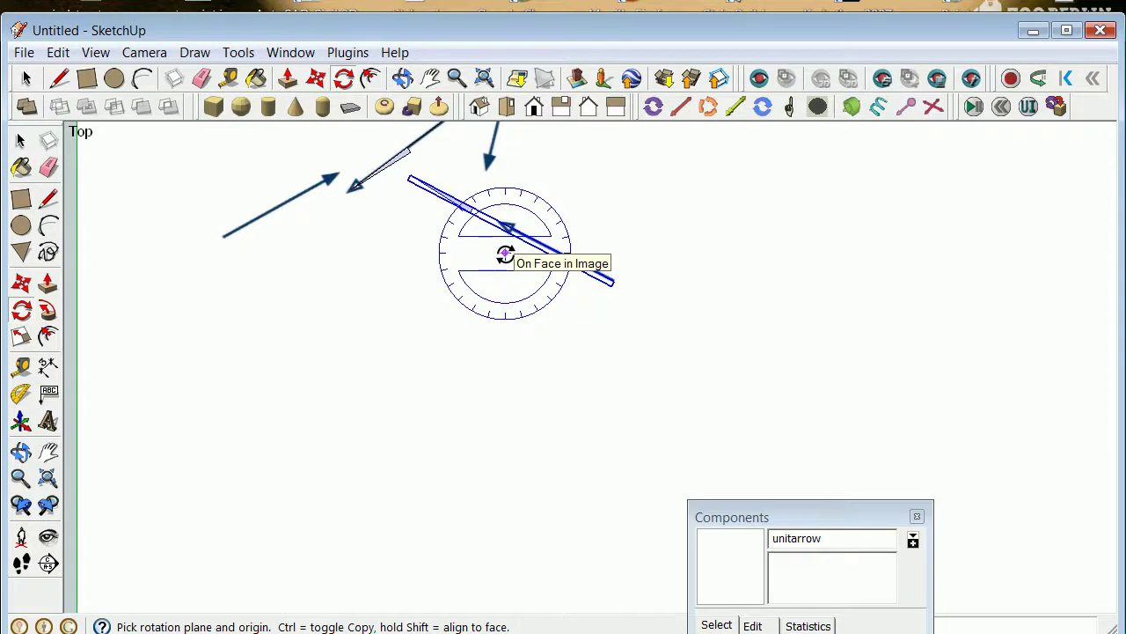
# Scale the copied unitarrow down lengthwise from its tip end to match the length of the lower hollow-headed vector
pyautogui.scroll(6, 428, 171)
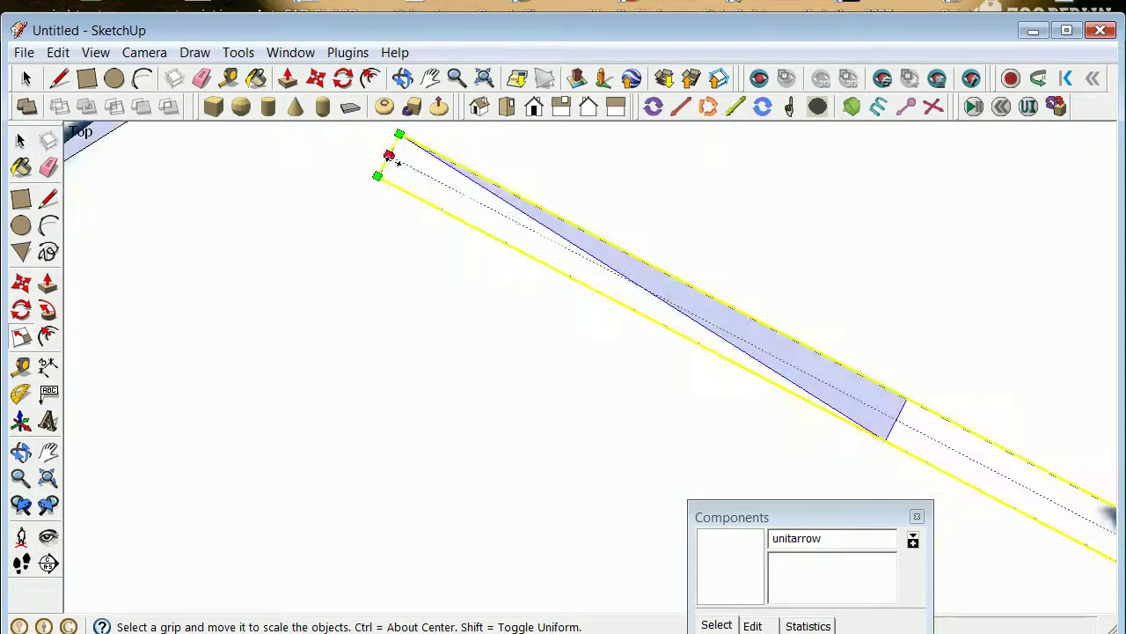
pyautogui.moveTo(390, 156); pyautogui.dragTo(1075, 545)
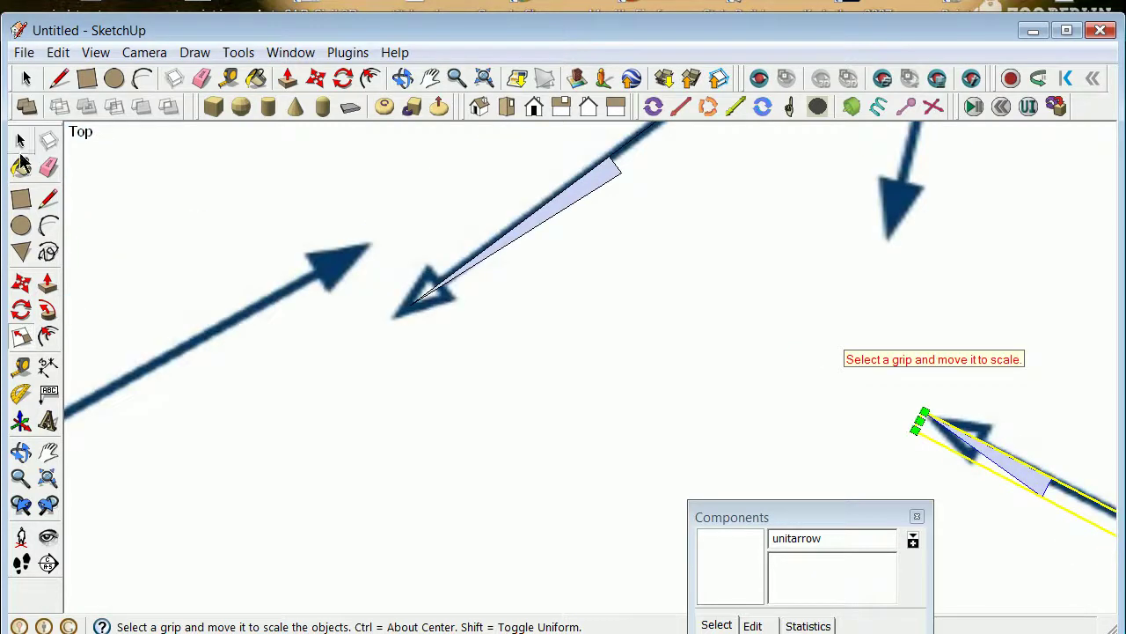
pyautogui.click(21, 141)
pyautogui.scroll(-5, 1039, 477)
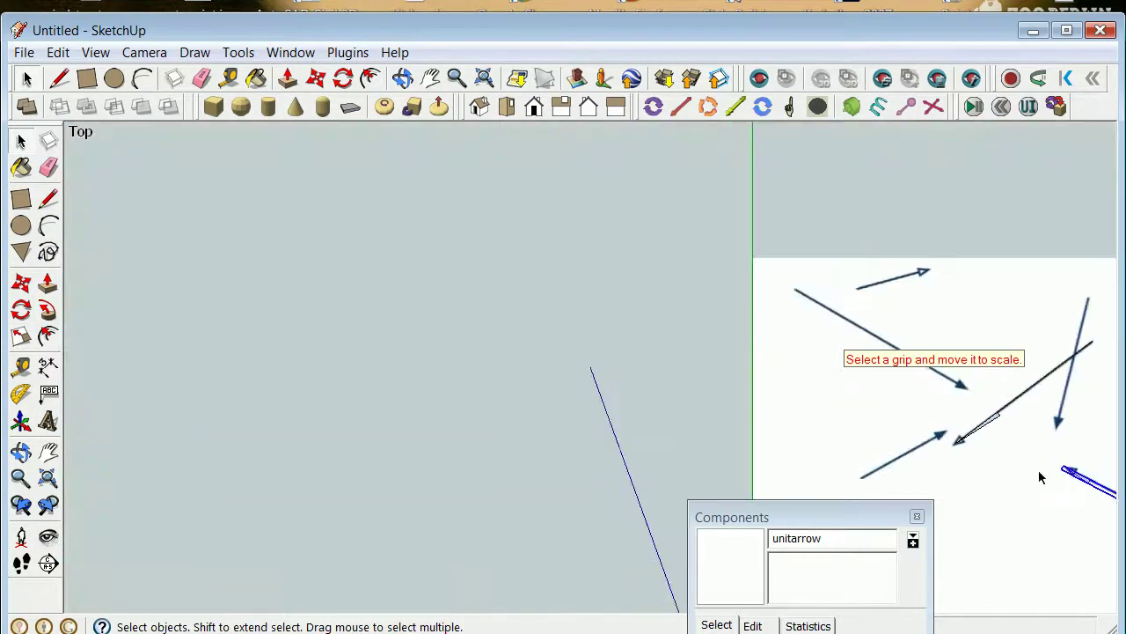
pyautogui.scroll(-3, 1087, 483)
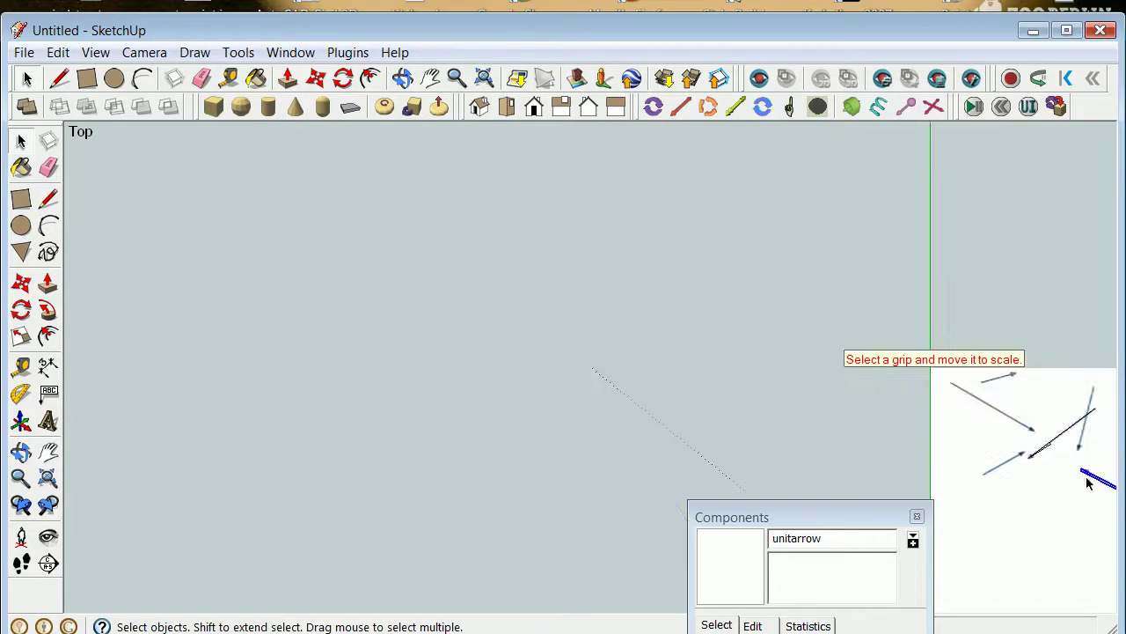
# Copy the unitarrow on the lower hollow-headed vector by its tail to the tail of the short upper hollow-headed vector
pyautogui.click(47, 479)
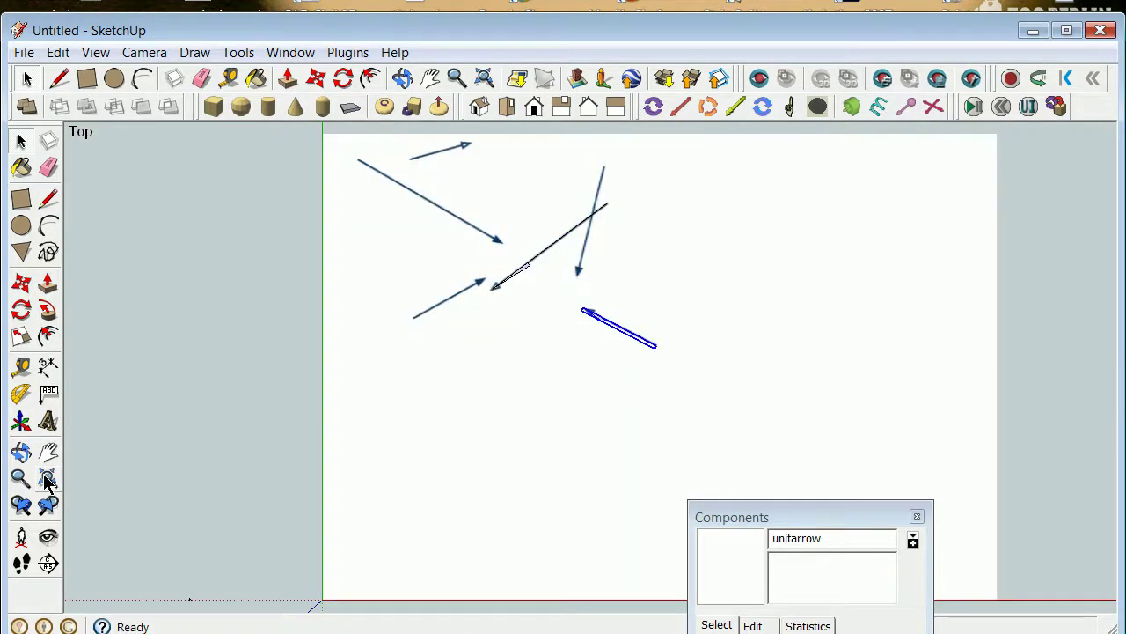
pyautogui.click(525, 273)
pyautogui.click(607, 324)
pyautogui.click(599, 345)
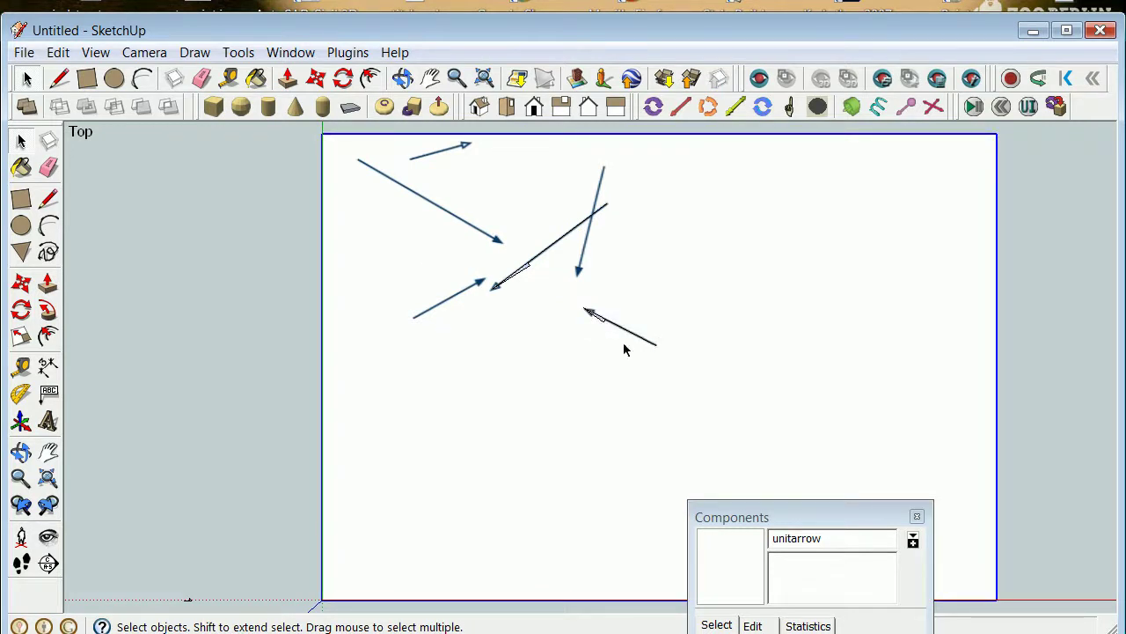
pyautogui.click(604, 325)
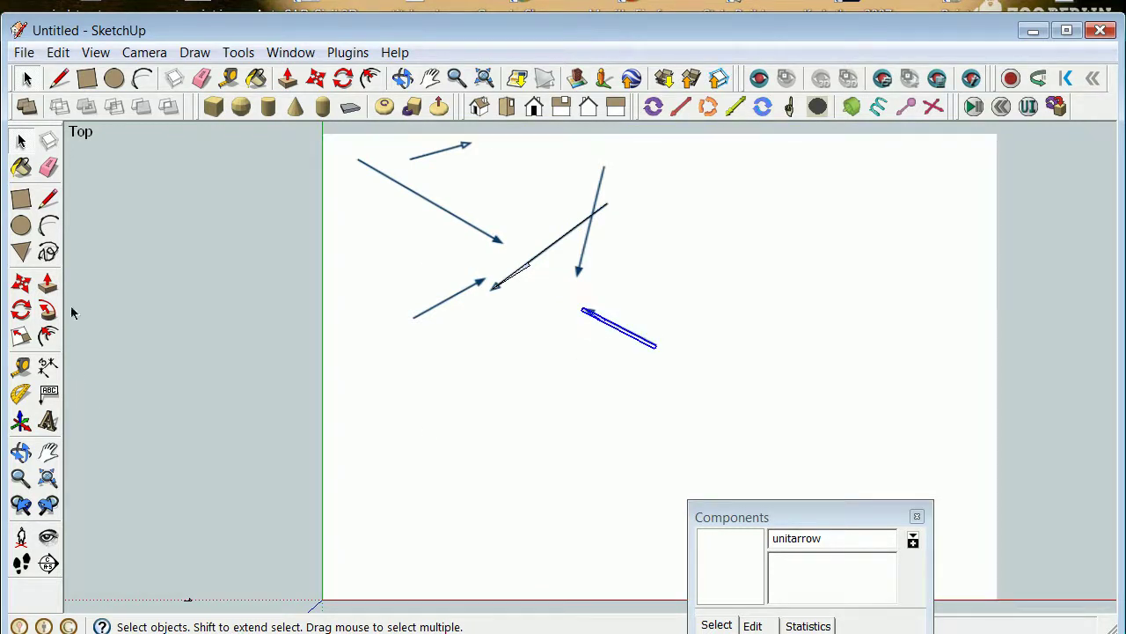
pyautogui.click(22, 283)
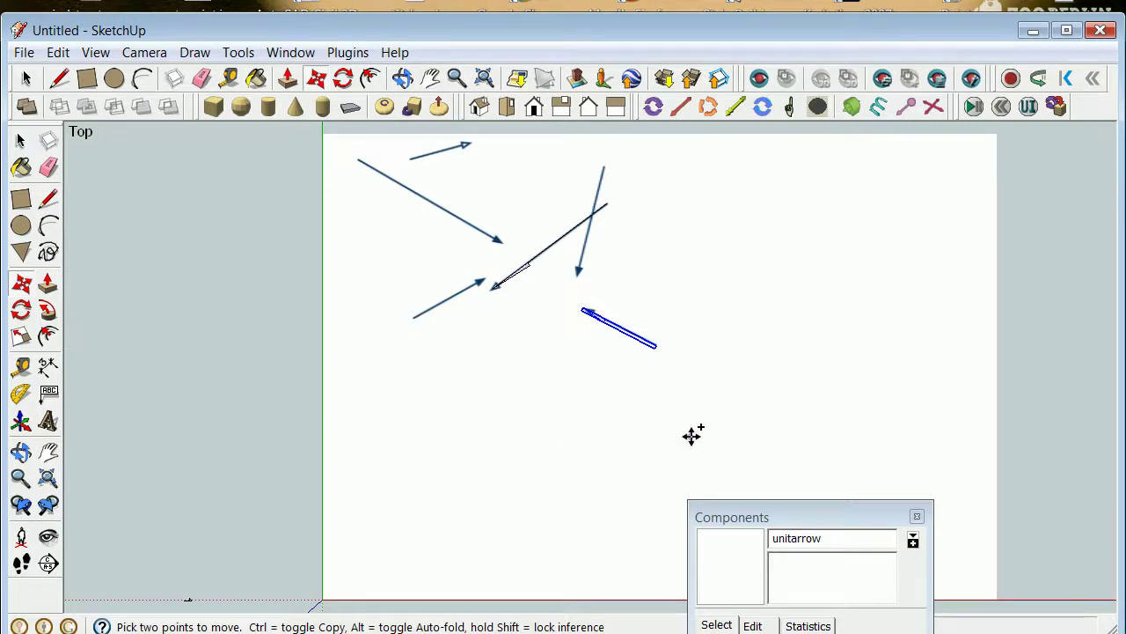
pyautogui.click(660, 351)
pyautogui.press('ctrl')
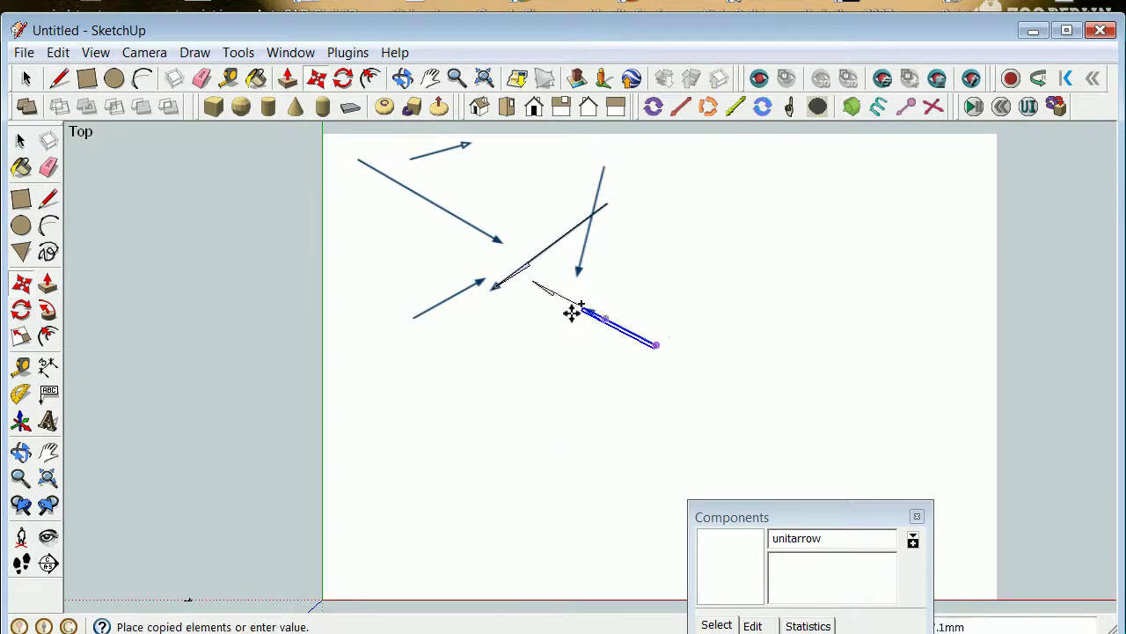
pyautogui.scroll(3, 414, 169)
pyautogui.scroll(3, 432, 155)
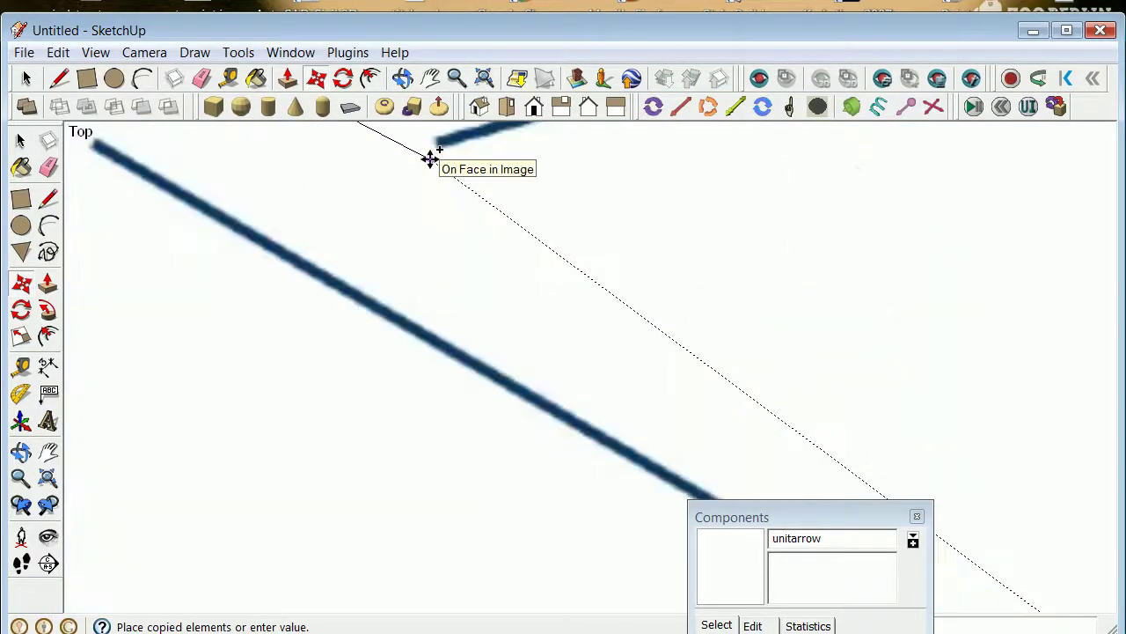
pyautogui.click(440, 143)
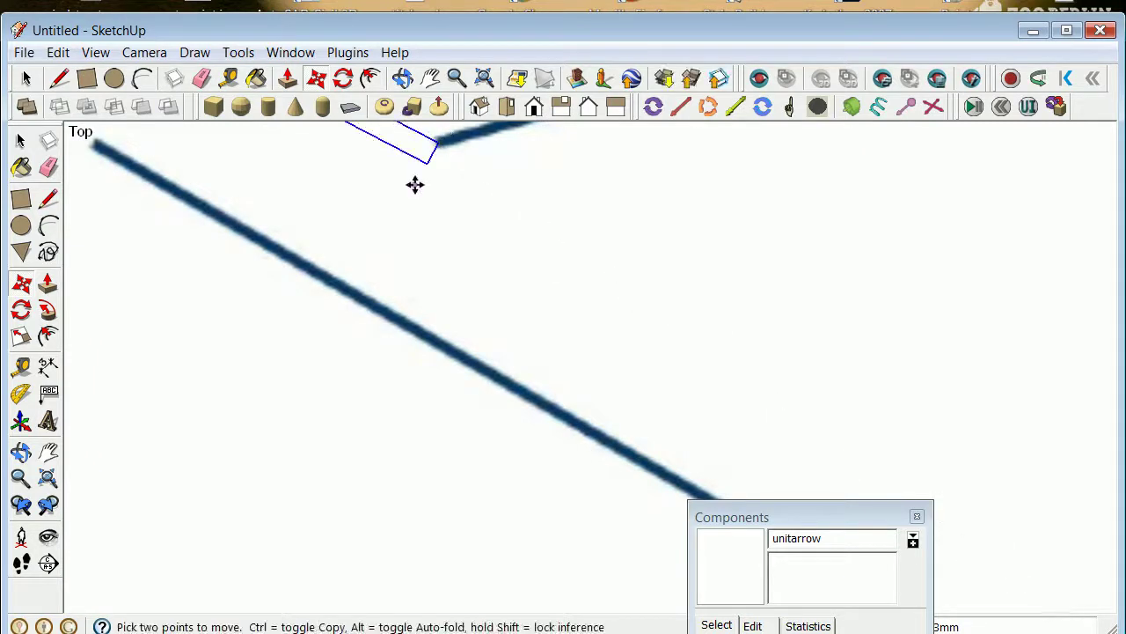
# Rotate the copied unitarrow about its tail until it lies along the short upper hollow-headed vector
pyautogui.scroll(-5, 415, 184)
pyautogui.press('q')
pyautogui.scroll(2, 409, 184)
pyautogui.press('m')
pyautogui.scroll(-4, 428, 181)
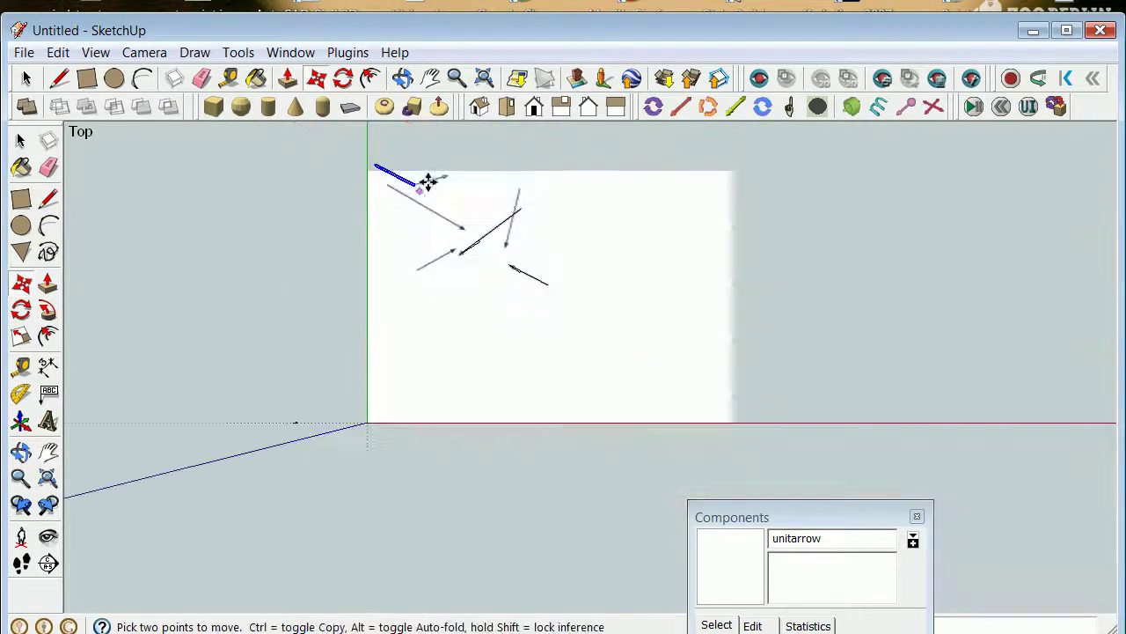
pyautogui.scroll(5, 430, 161)
pyautogui.scroll(4, 352, 203)
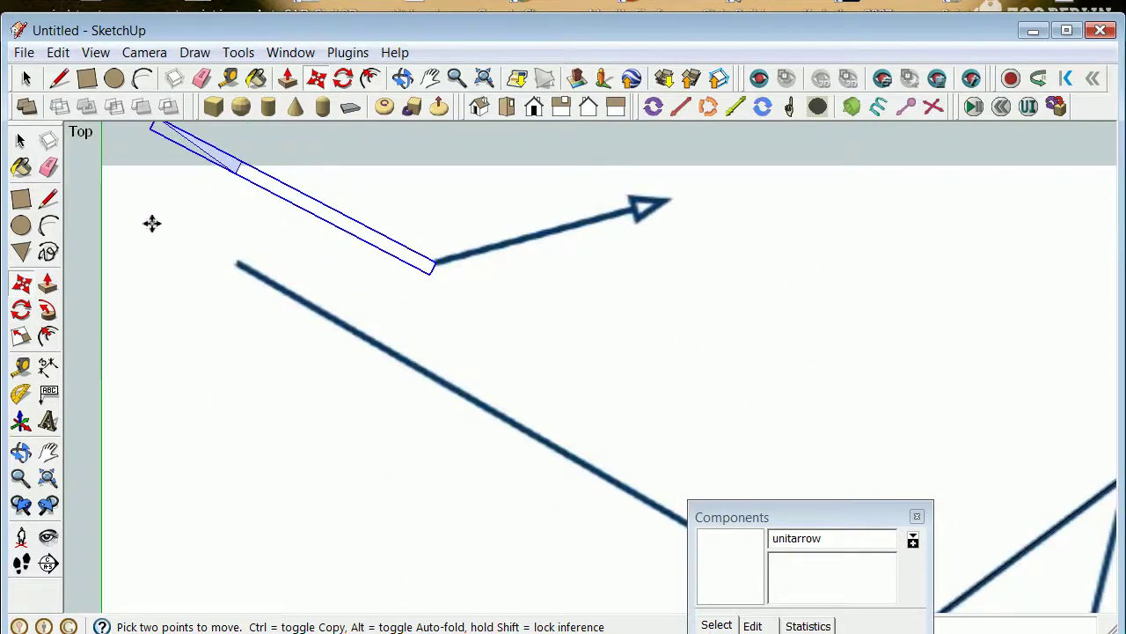
pyautogui.click(21, 310)
pyautogui.click(434, 263)
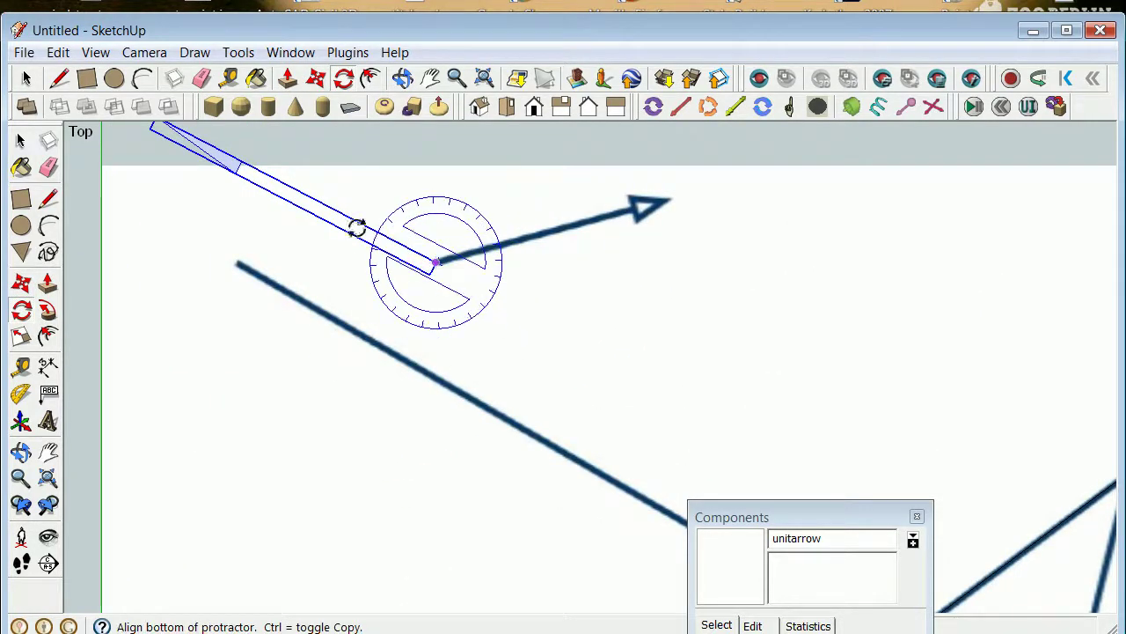
pyautogui.click(188, 129)
pyautogui.scroll(5, 627, 223)
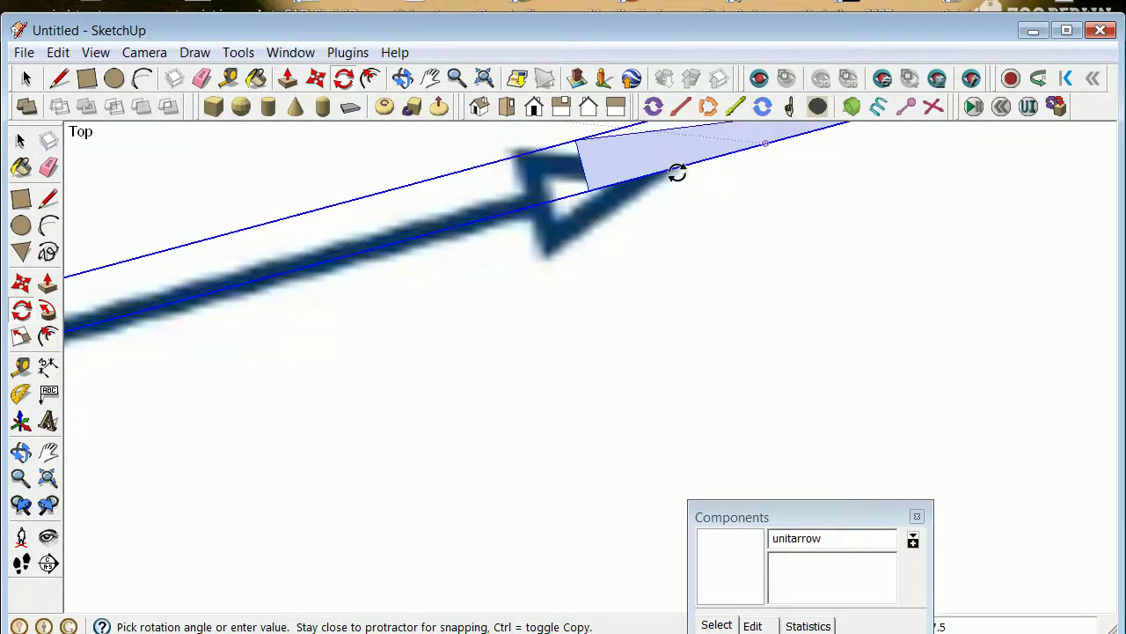
pyautogui.click(677, 173)
# Scale the rotated unitarrow down lengthwise from its tip end to match the short upper hollow-headed vector
pyautogui.scroll(-6, 546, 357)
pyautogui.press('s')
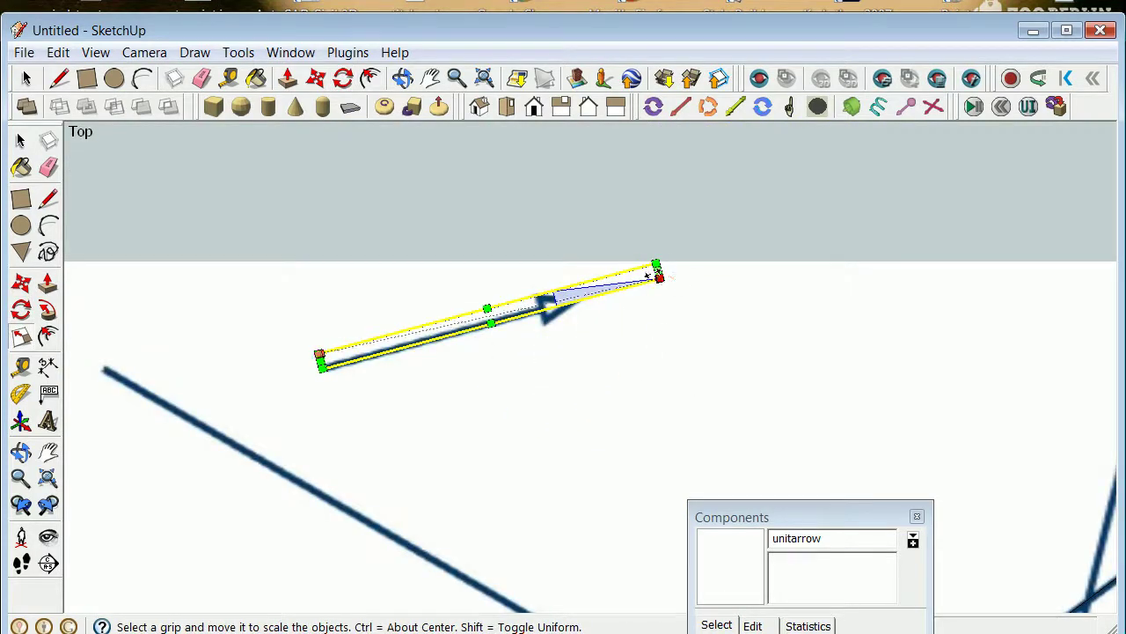
pyautogui.moveTo(655, 272); pyautogui.dragTo(583, 314)
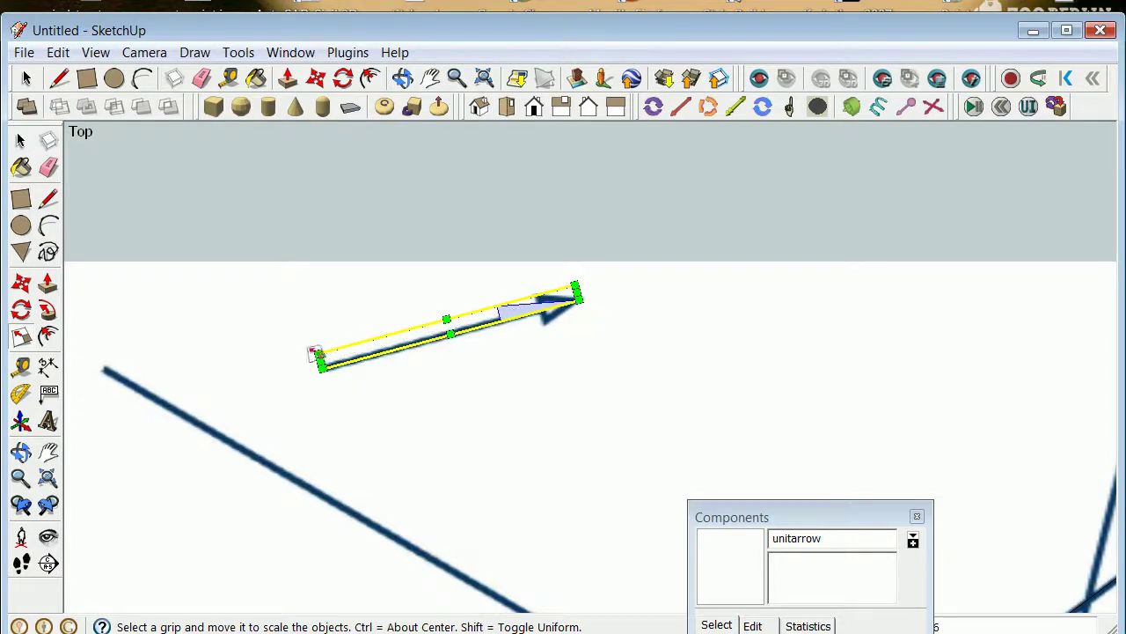
pyautogui.click(21, 141)
pyautogui.click(238, 284)
# Move the Components window off the diagram so that the hollow-headed vectors and their unitarrow instances are unobstructed
pyautogui.scroll(-5, 389, 381)
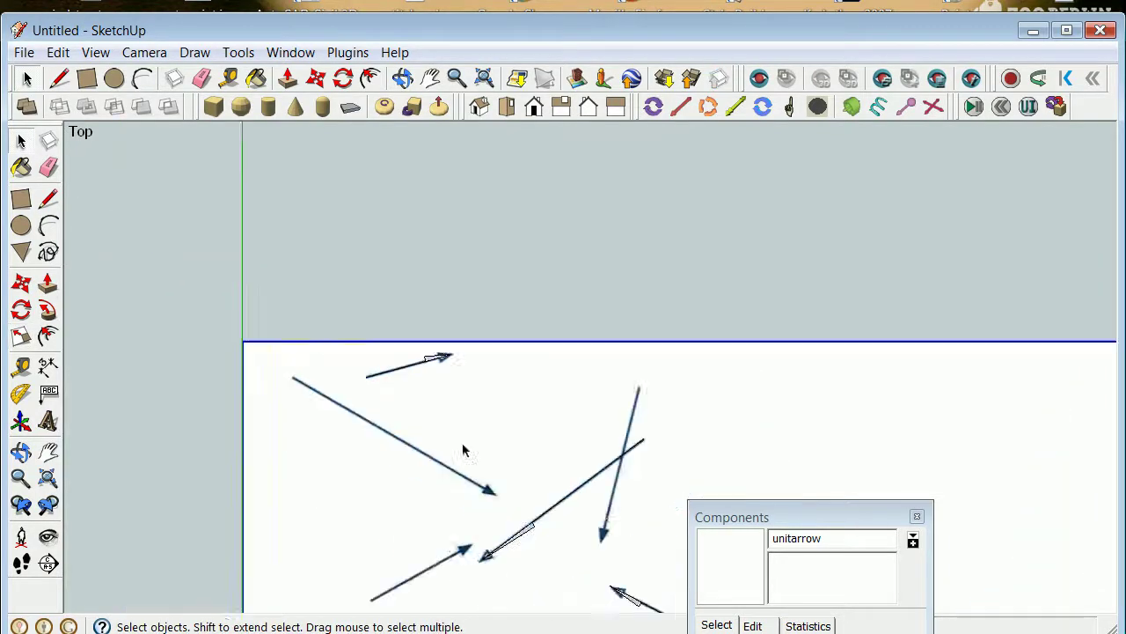
pyautogui.scroll(-3, 606, 587)
pyautogui.scroll(5, 615, 603)
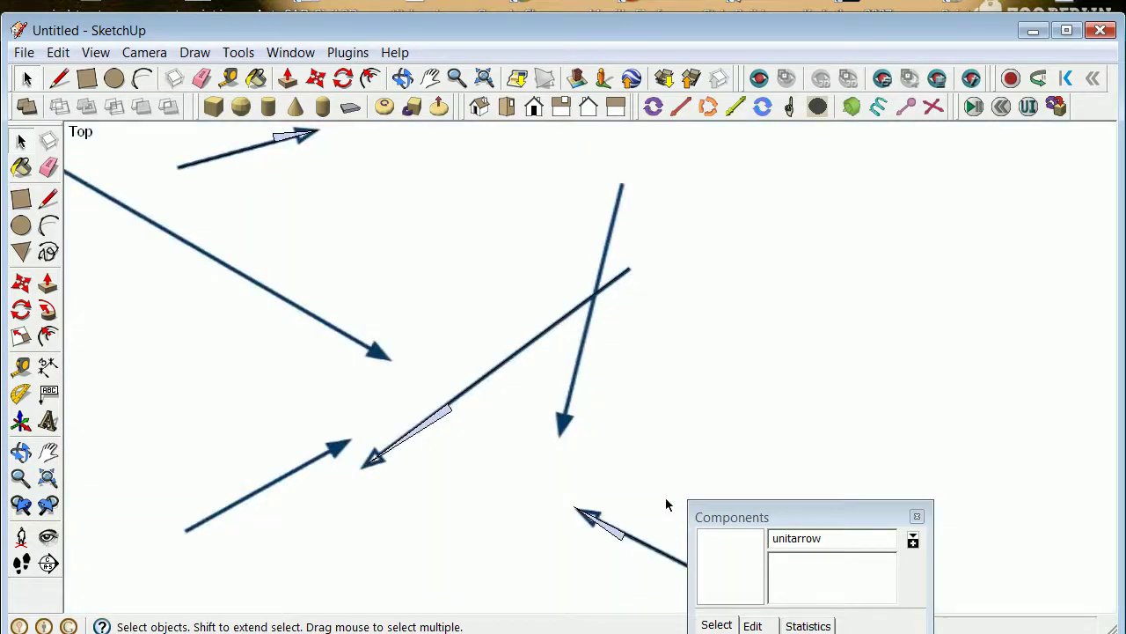
pyautogui.moveTo(794, 526); pyautogui.dragTo(1125, 526)
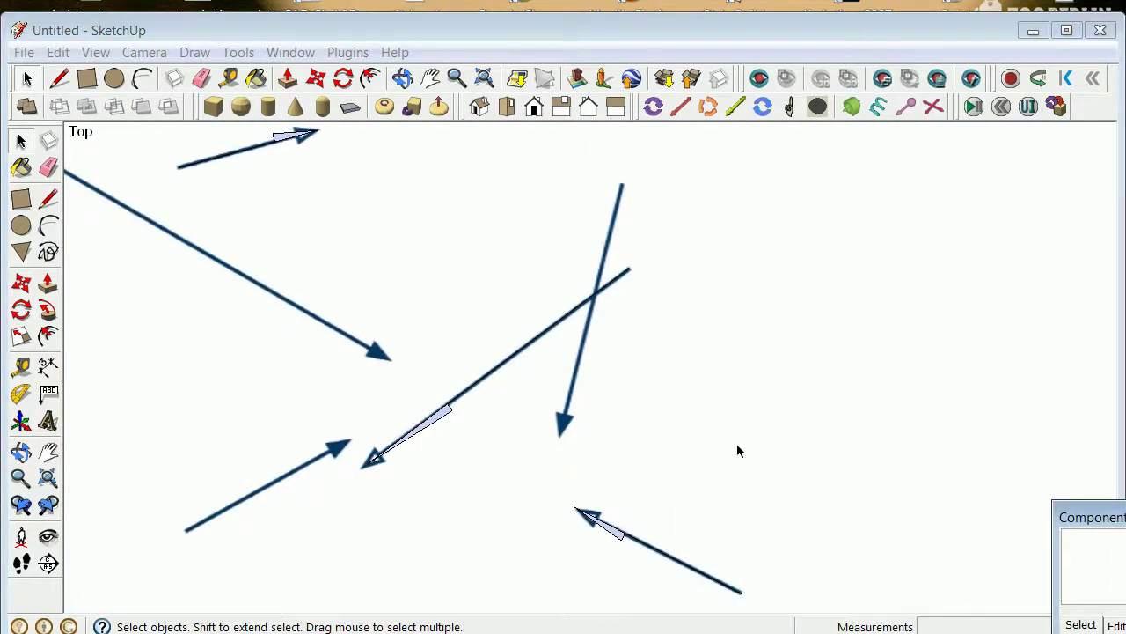
pyautogui.click(604, 530)
pyautogui.click(333, 211)
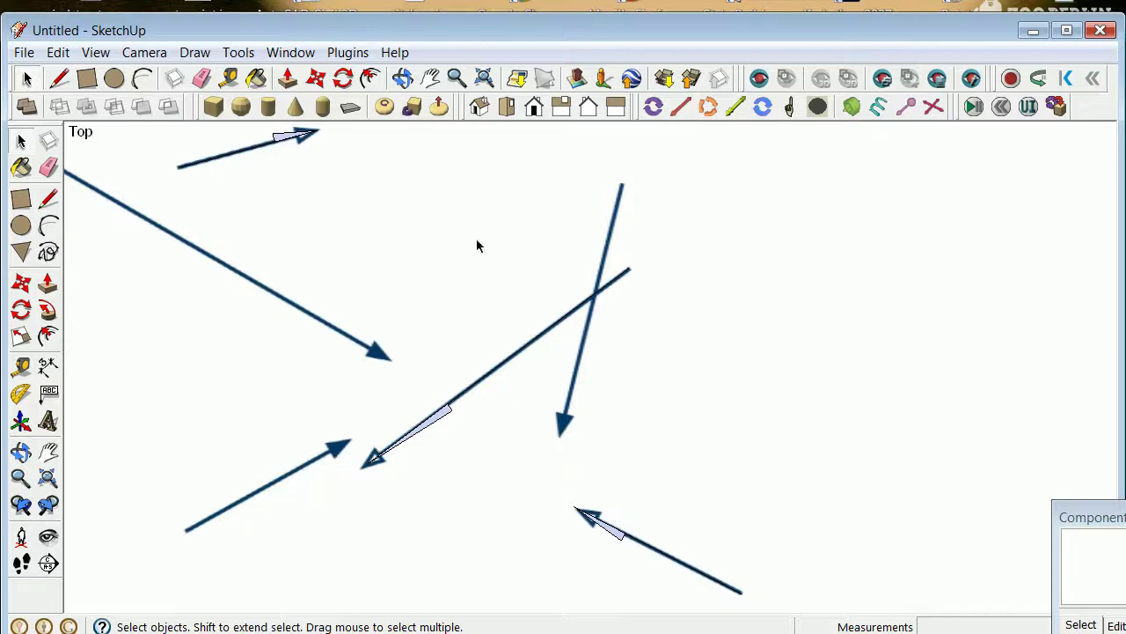
# Add a layer named openheadvectors and make it the active layer
pyautogui.click(283, 57)
pyautogui.click(314, 197)
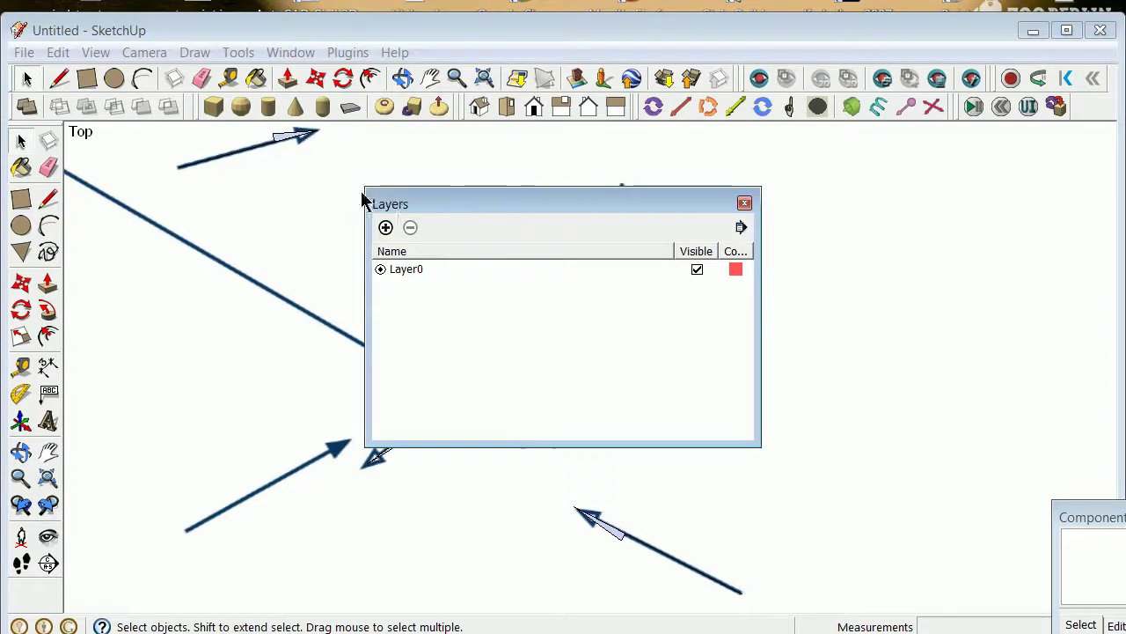
pyautogui.click(385, 228)
pyautogui.write('openhead')
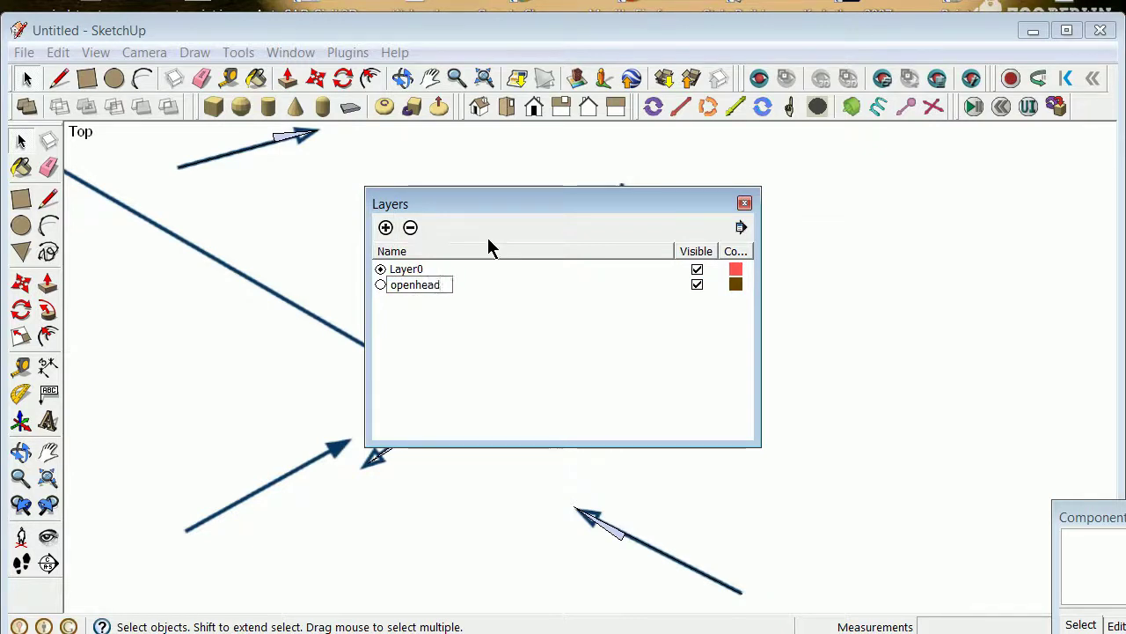
pyautogui.press('BackSpace')
pyautogui.press('BackSpace')
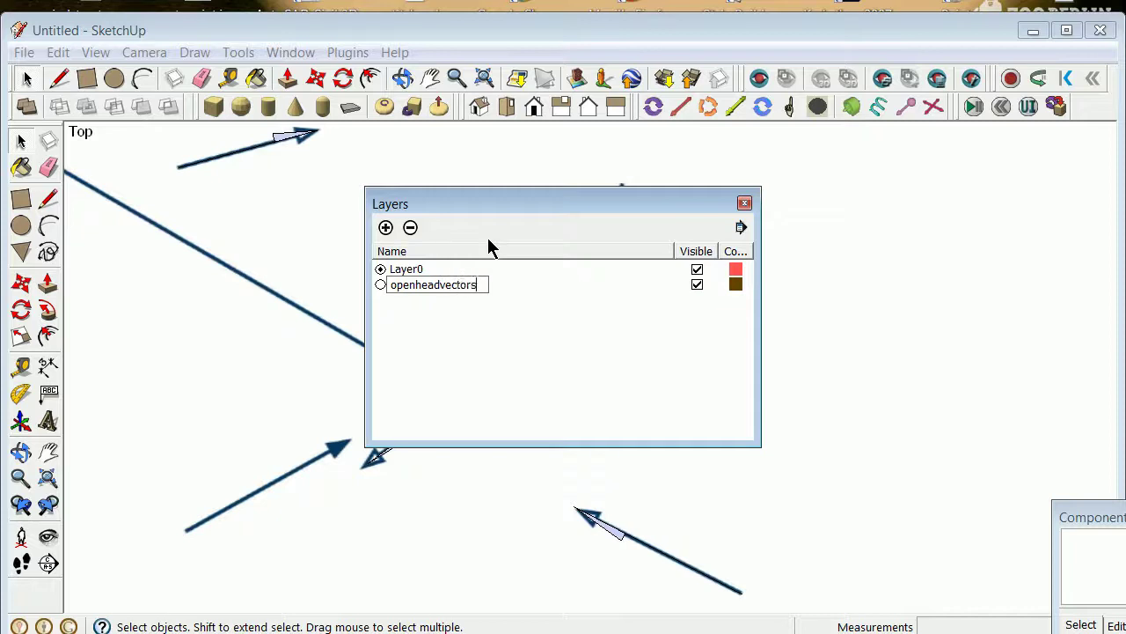
pyautogui.click(379, 286)
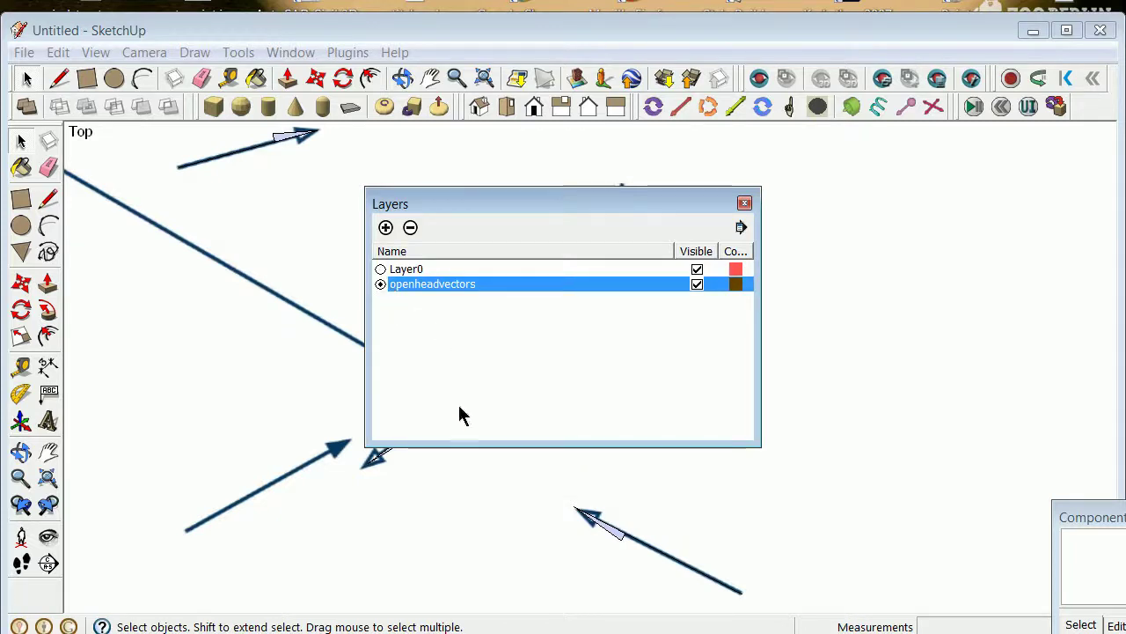
# Move the Layers window clear of the vectors and assign the three unitarrow instances on the hollow-headed vectors to the openheadvectors layer
pyautogui.scroll(-5, 545, 506)
pyautogui.moveTo(591, 203); pyautogui.dragTo(818, 93)
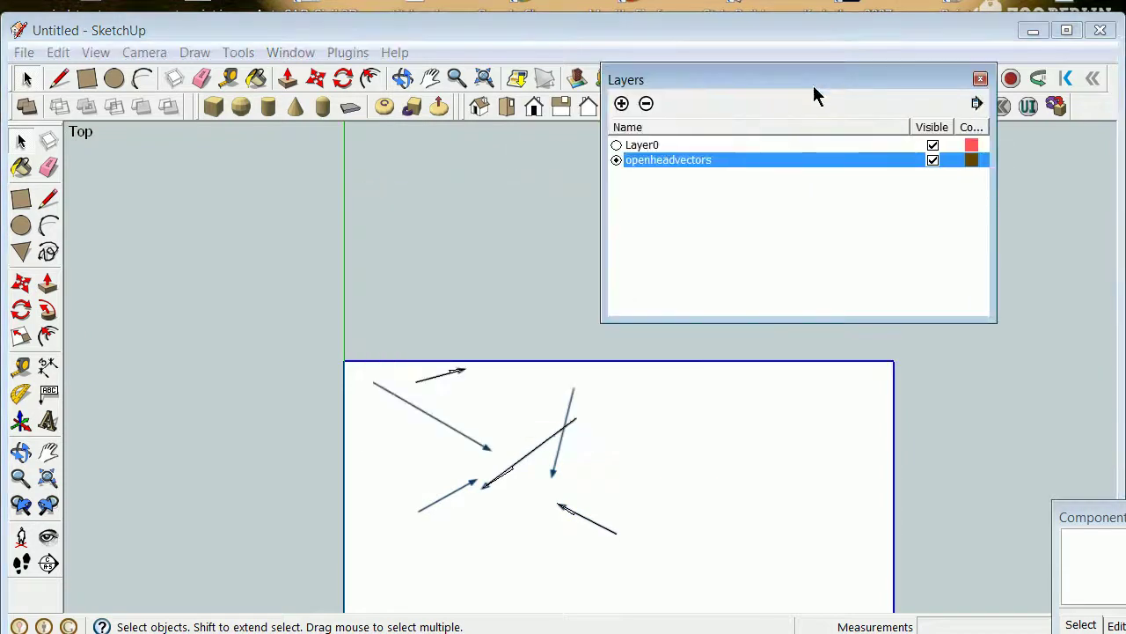
pyautogui.click(574, 514)
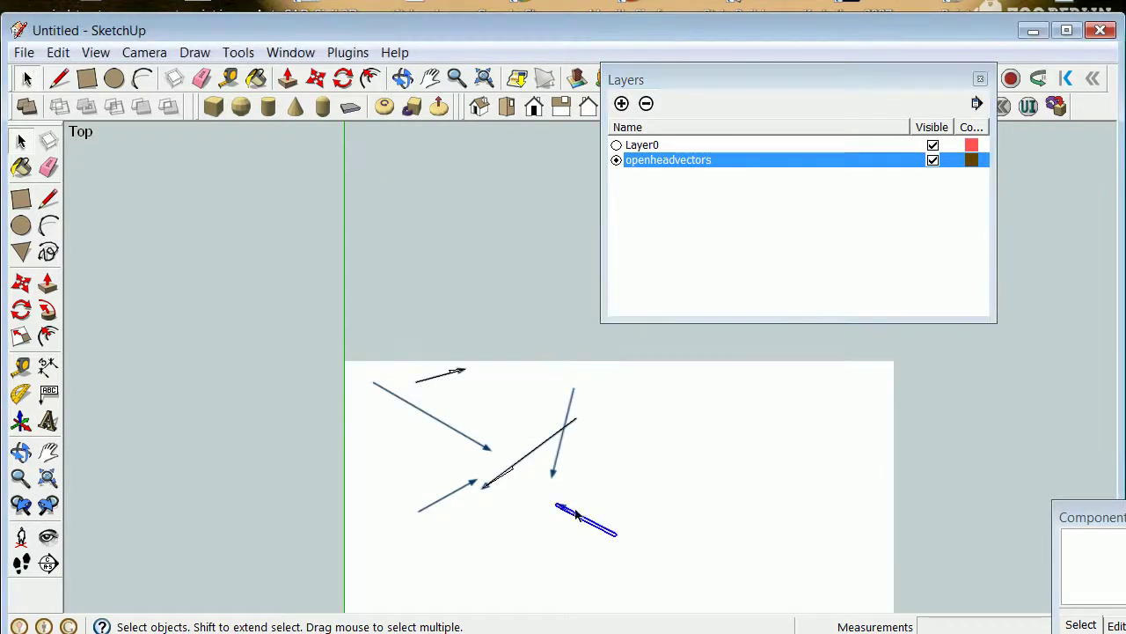
pyautogui.keyDown('ctrl'); pyautogui.click(506, 473); pyautogui.keyUp('ctrl')
pyautogui.keyDown('ctrl'); pyautogui.click(448, 374); pyautogui.keyUp('ctrl')
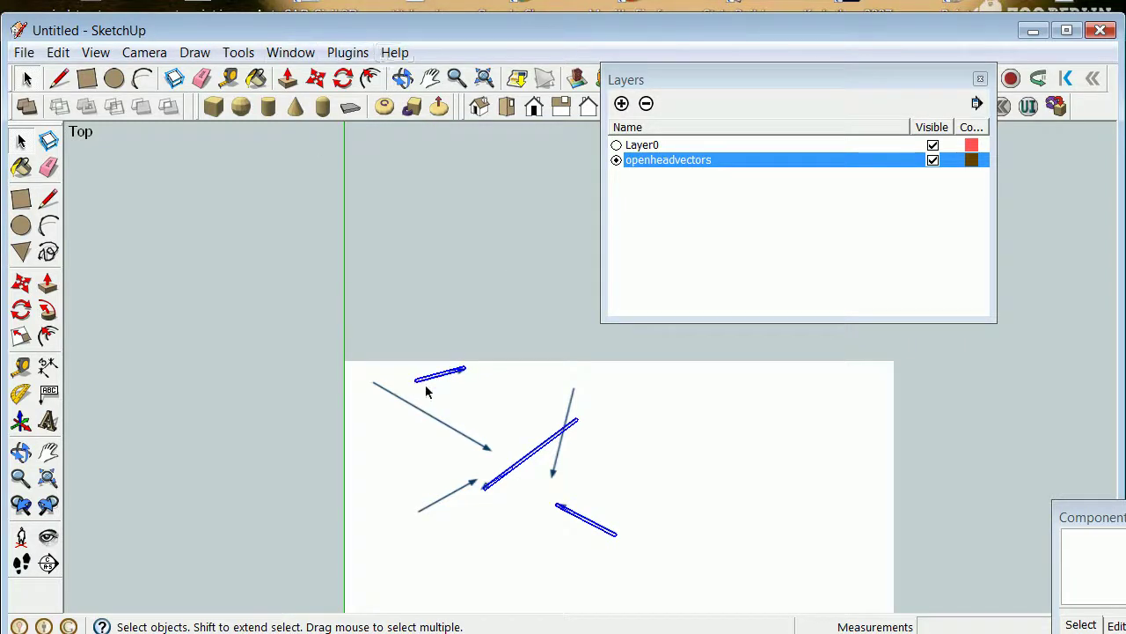
pyautogui.rightClick(440, 377)
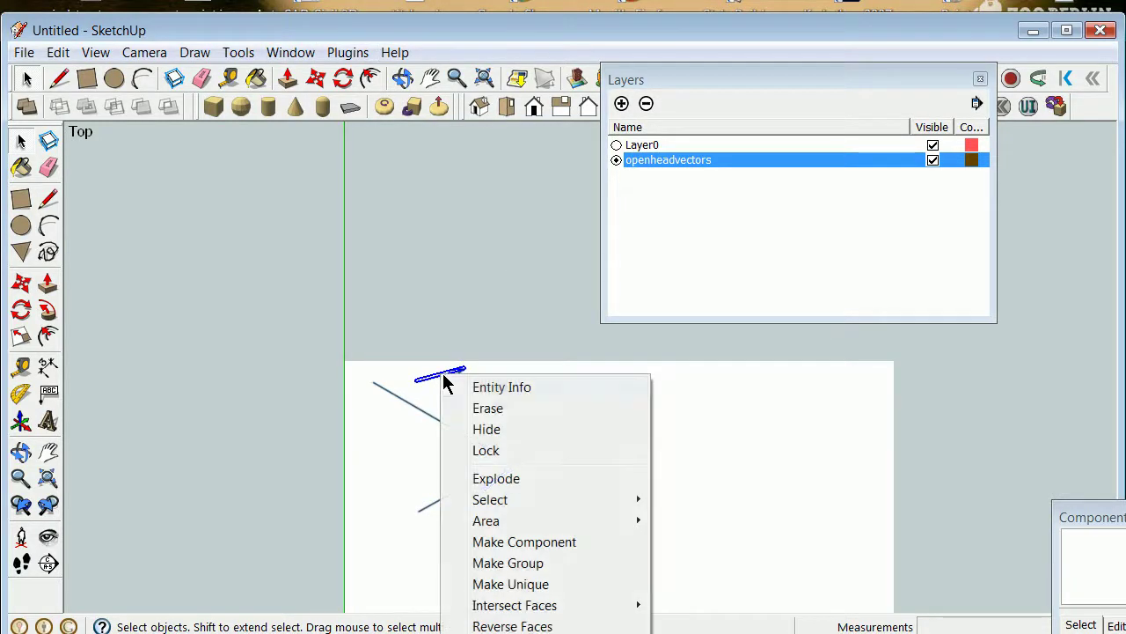
pyautogui.click(498, 389)
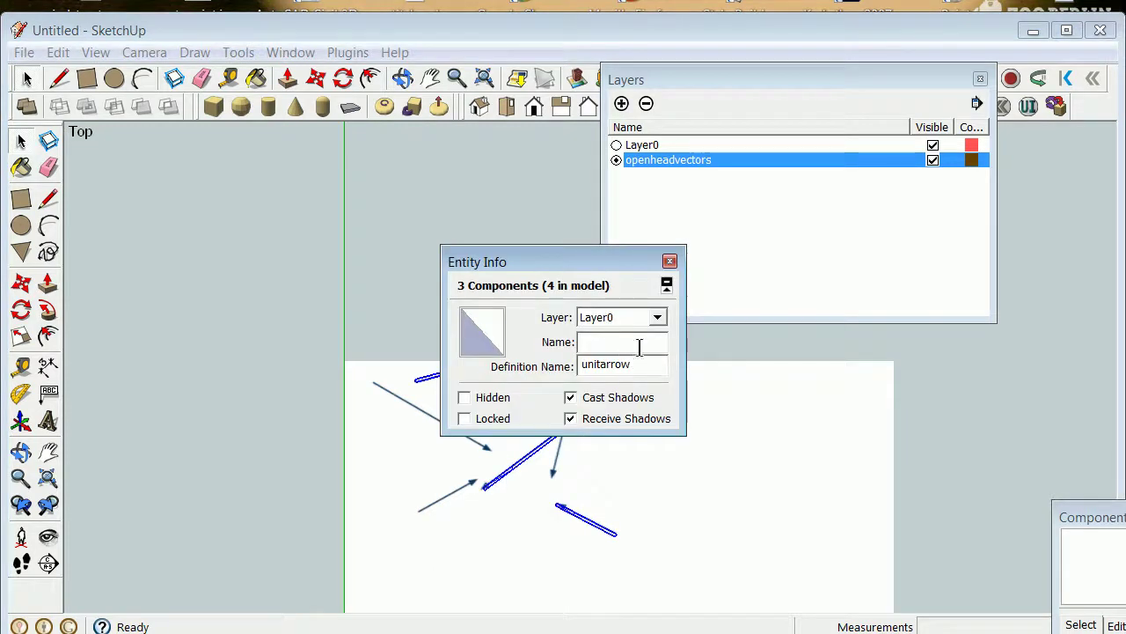
pyautogui.click(657, 318)
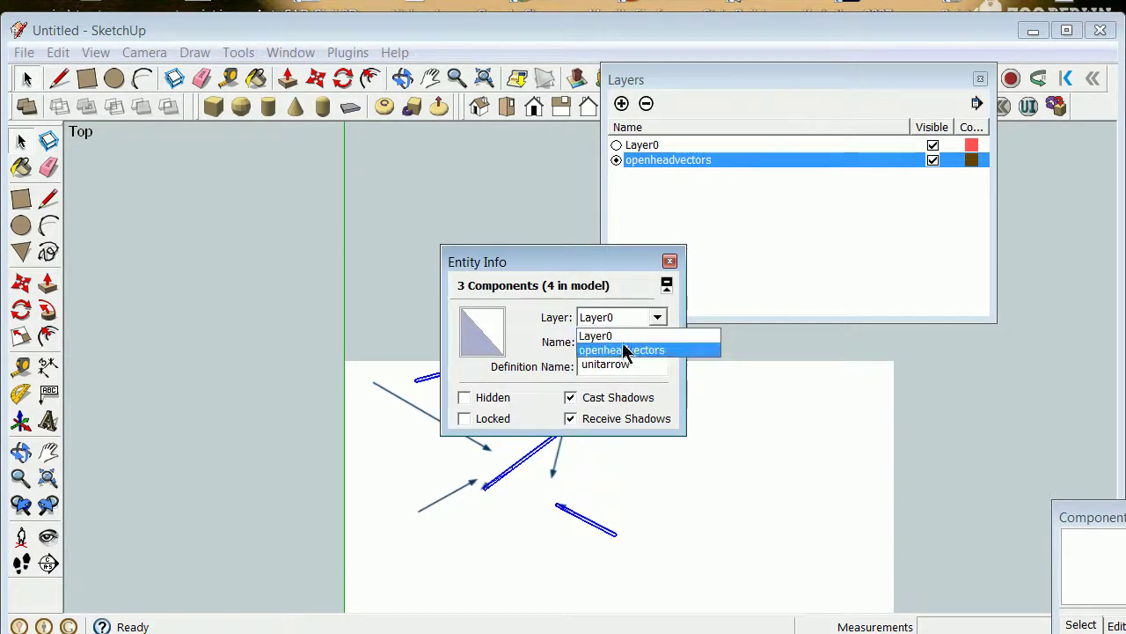
pyautogui.click(618, 347)
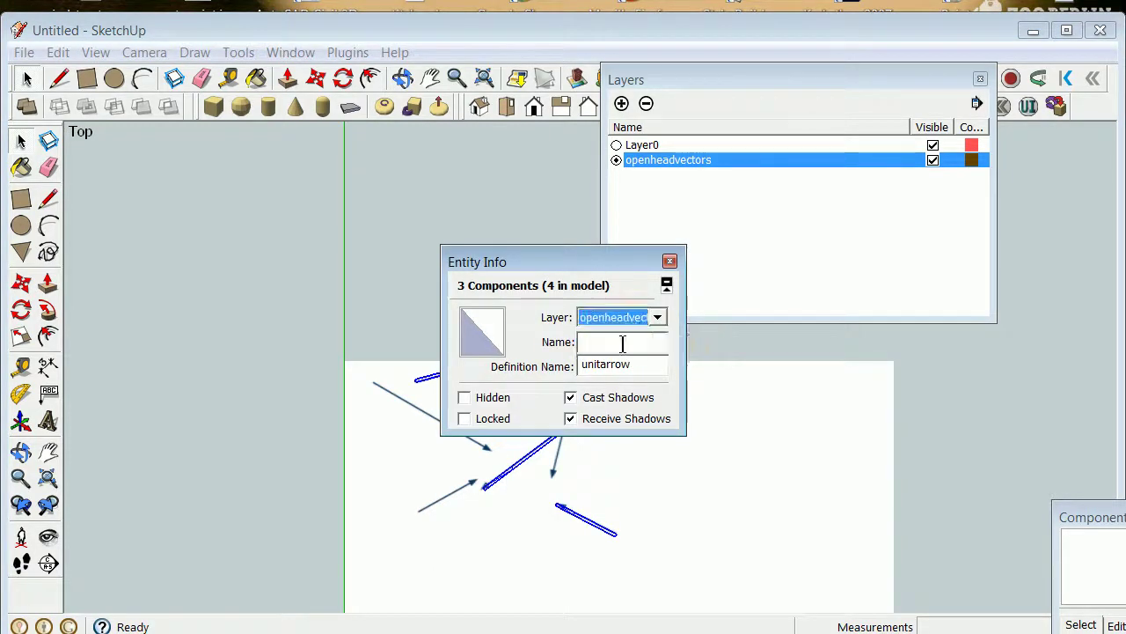
pyautogui.click(670, 261)
pyautogui.click(651, 472)
# Move the unitarrow on the long hollow-headed vector by its tail to the tail of the long solid-headed vector
pyautogui.scroll(4, 651, 476)
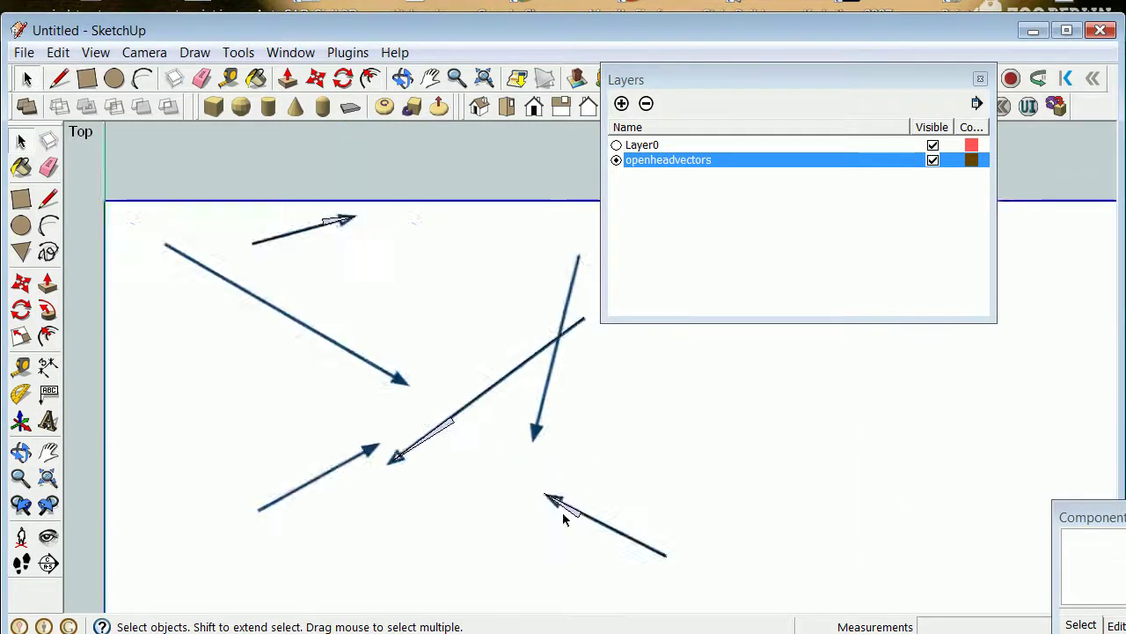
pyautogui.scroll(-2, 455, 472)
pyautogui.click(440, 437)
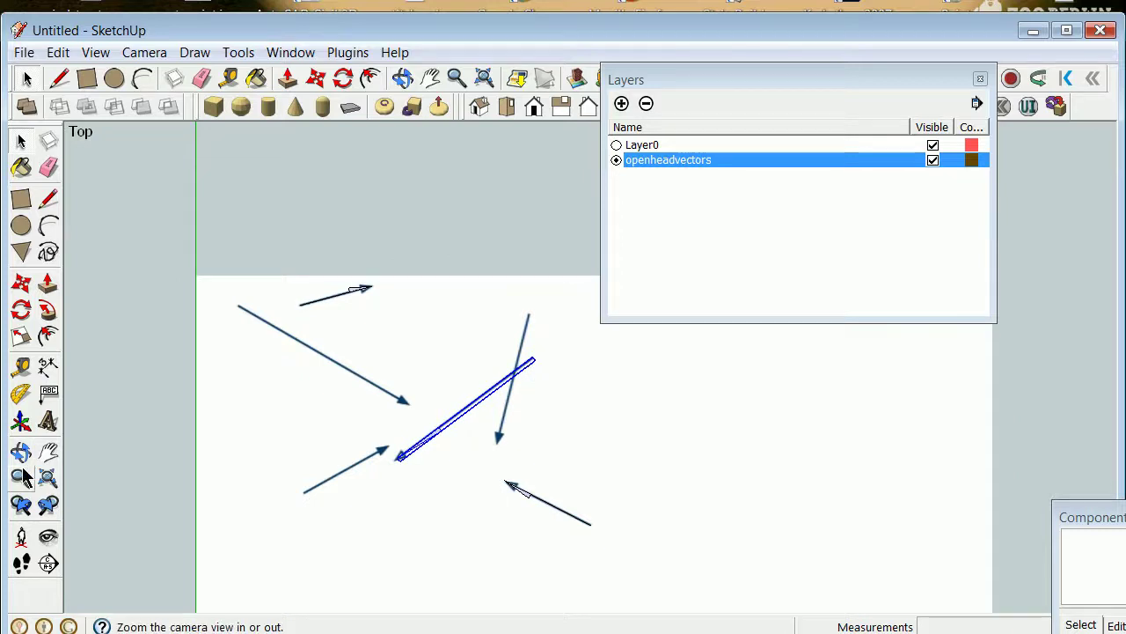
pyautogui.click(24, 294)
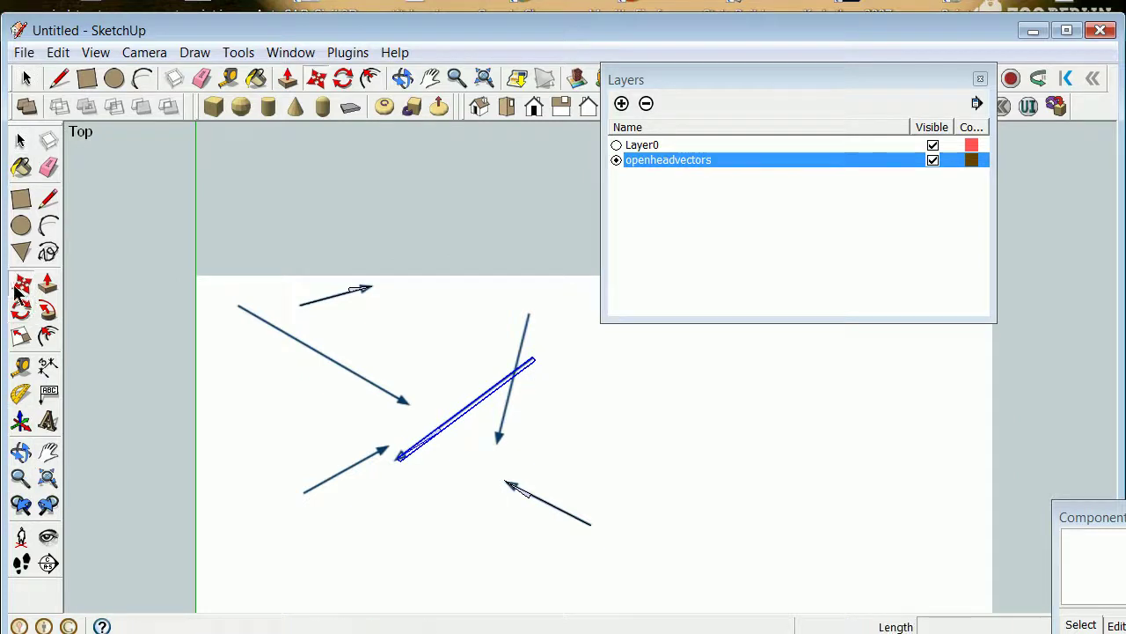
pyautogui.click(535, 359)
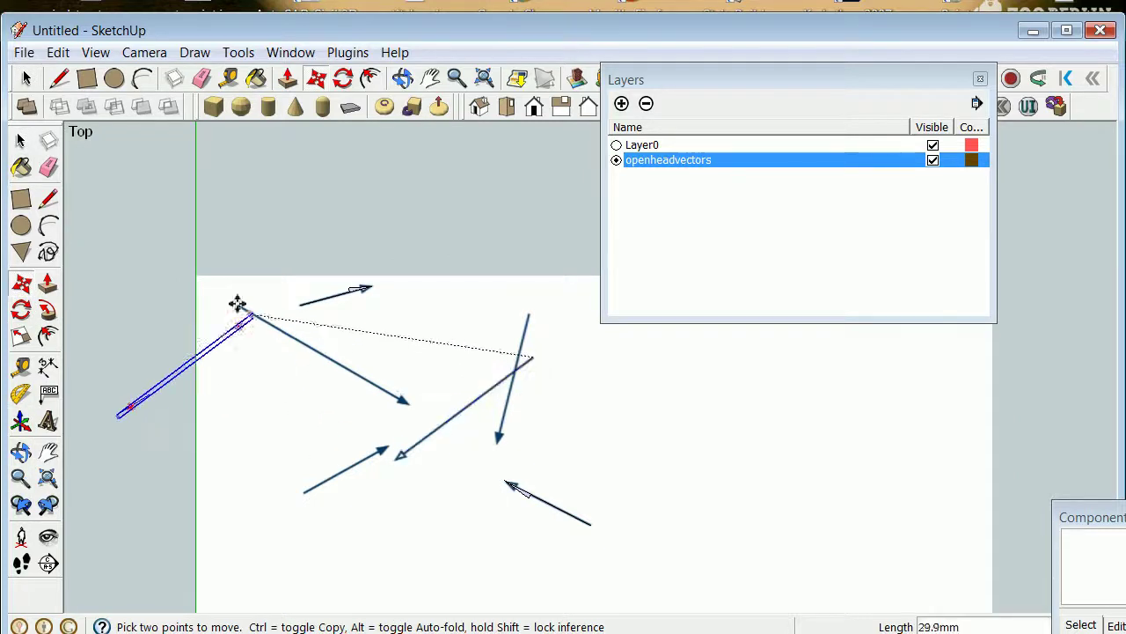
pyautogui.scroll(3, 244, 305)
pyautogui.click(239, 307)
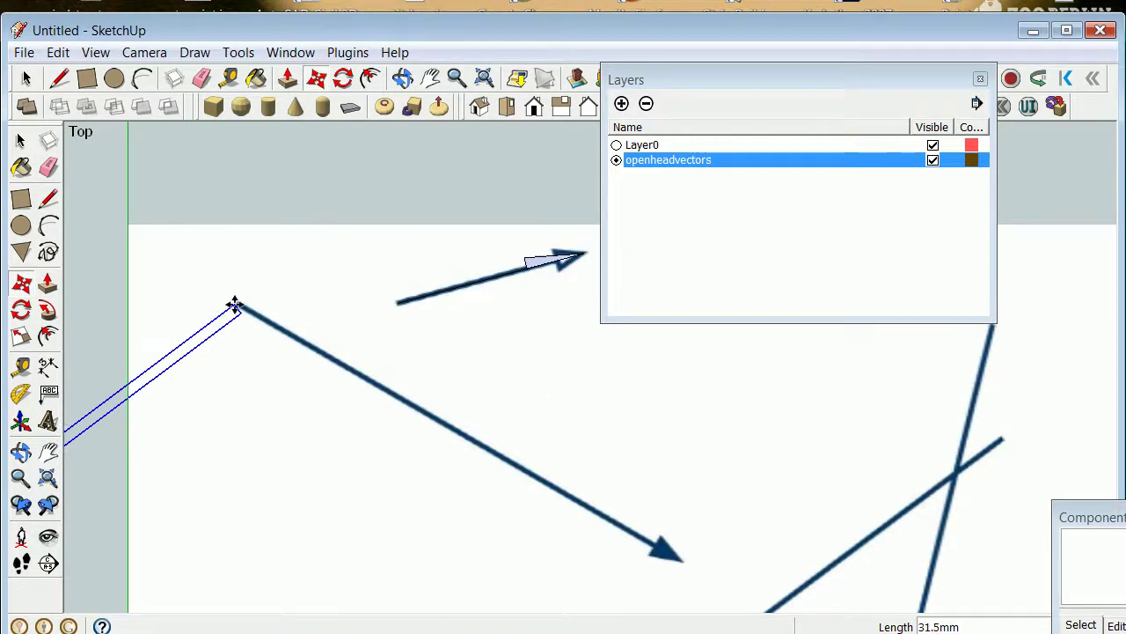
# Rotate the moved unitarrow about its tail by about 113 degrees to align it with the long solid-headed vector
pyautogui.click(21, 310)
pyautogui.click(238, 305)
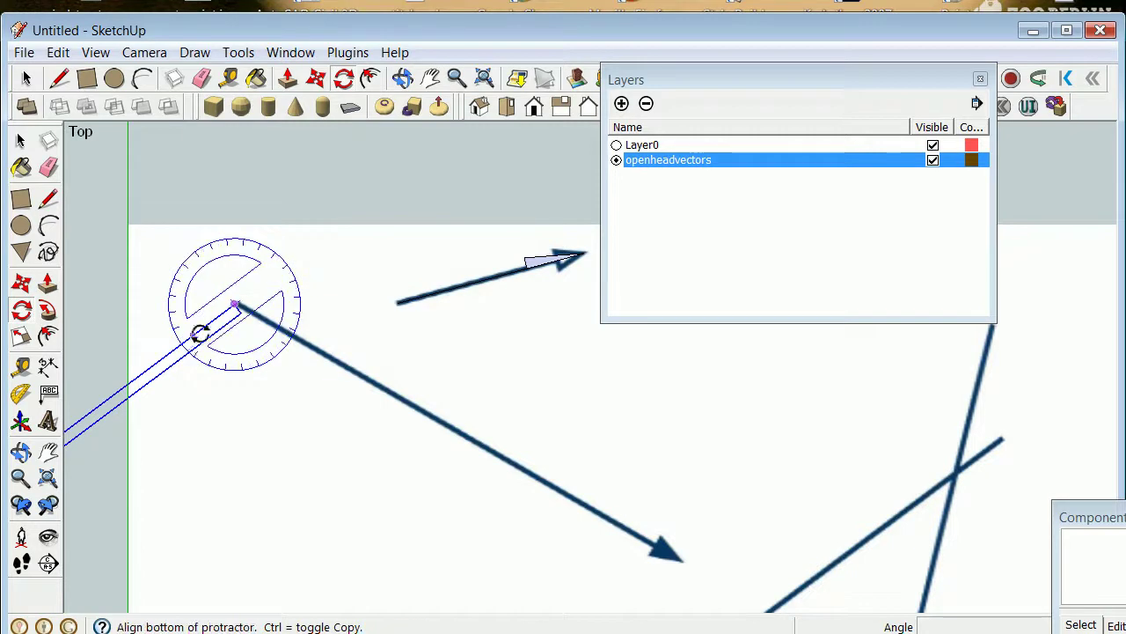
pyautogui.click(179, 346)
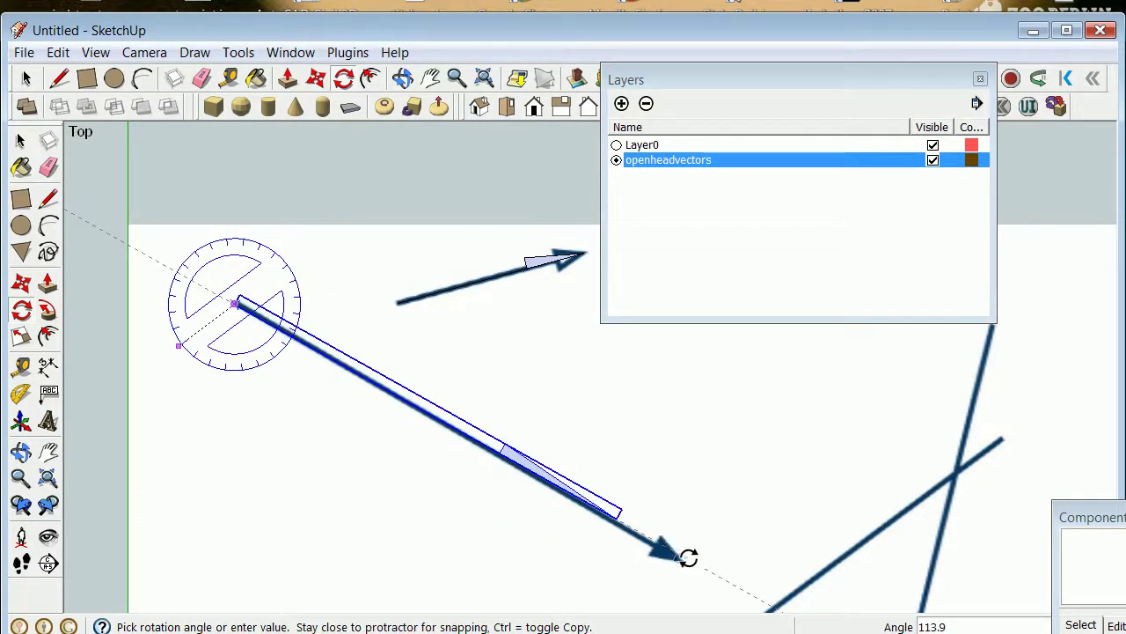
pyautogui.scroll(3, 682, 561)
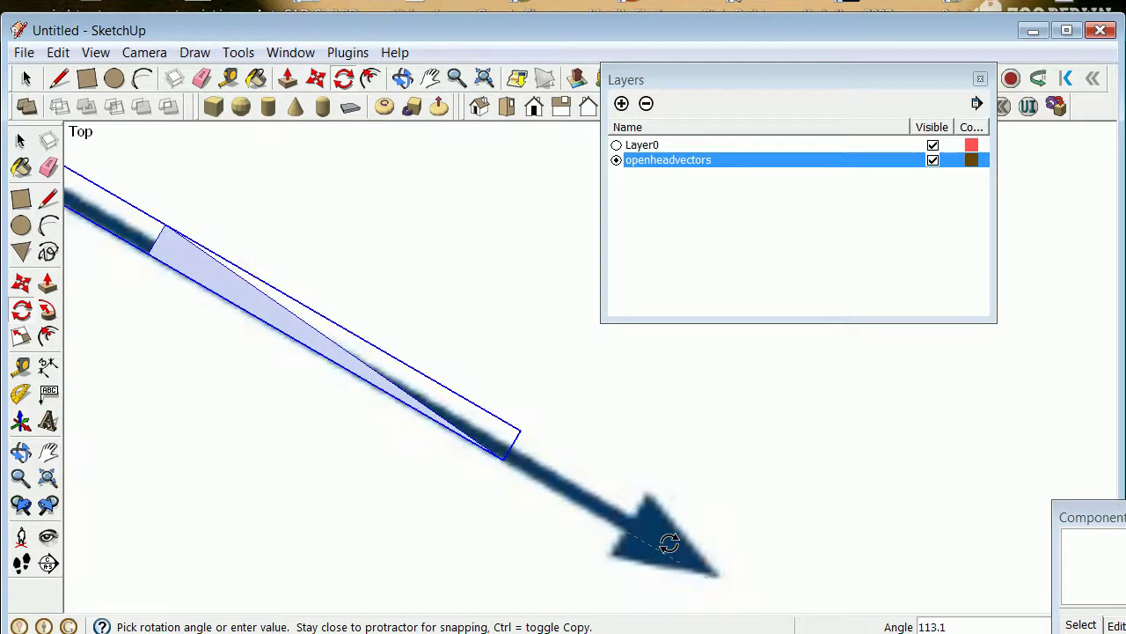
pyautogui.click(668, 543)
pyautogui.click(18, 143)
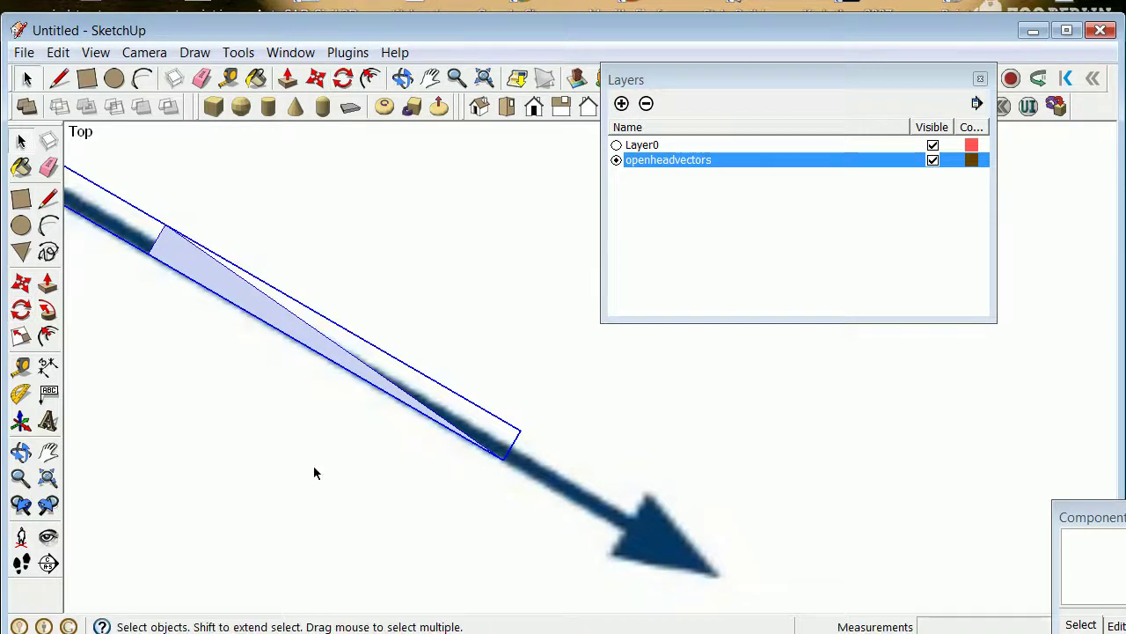
# Scale the unitarrow lengthwise by about 1.17 so that it reaches the tip of the long solid-headed vector
pyautogui.scroll(-5, 314, 470)
pyautogui.click(330, 450)
pyautogui.press('s')
pyautogui.scroll(5, 335, 450)
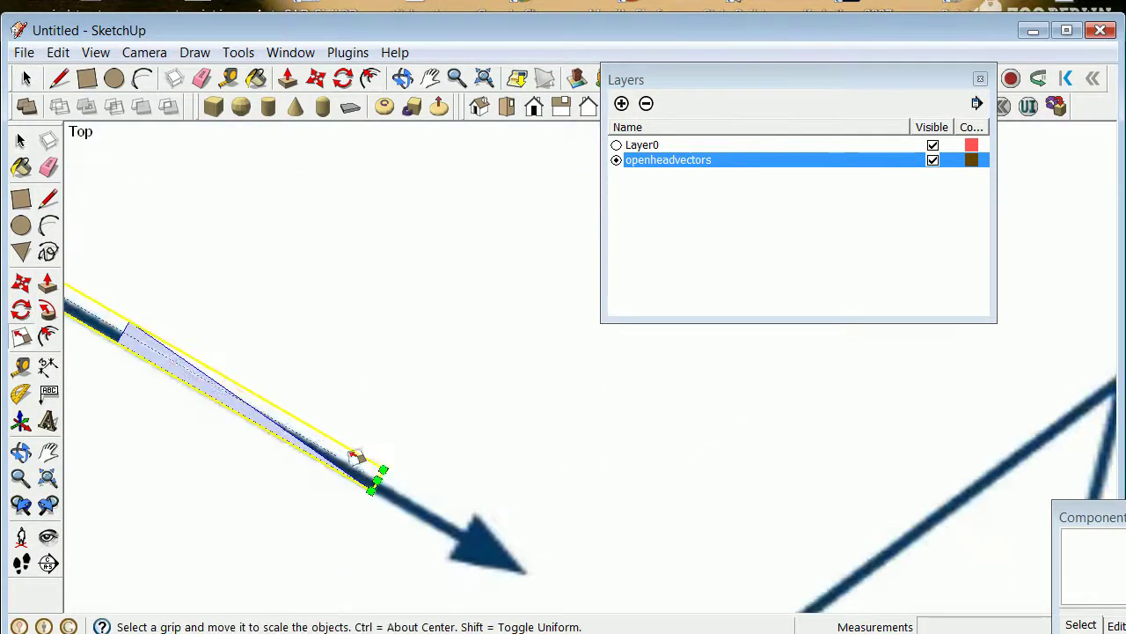
pyautogui.moveTo(372, 485); pyautogui.dragTo(543, 579)
pyautogui.scroll(-5, 479, 545)
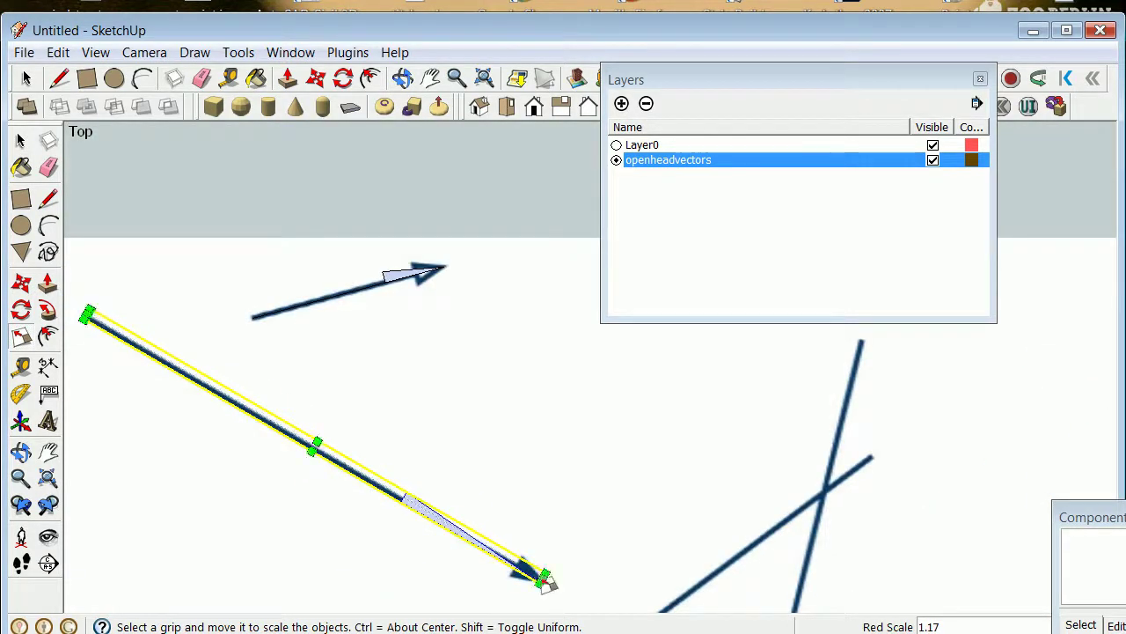
pyautogui.click(21, 141)
pyautogui.click(436, 511)
pyautogui.scroll(-3, 447, 546)
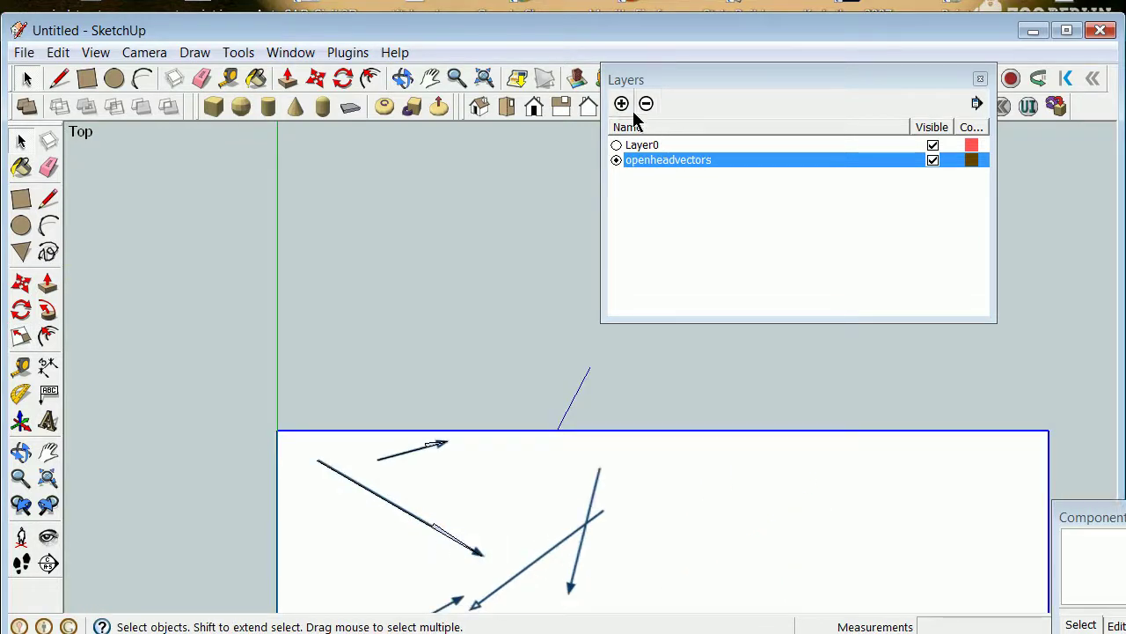
# Add a layer named closedheadvectors and make it the active layer
pyautogui.click(621, 103)
pyautogui.write('closedheadvectors')
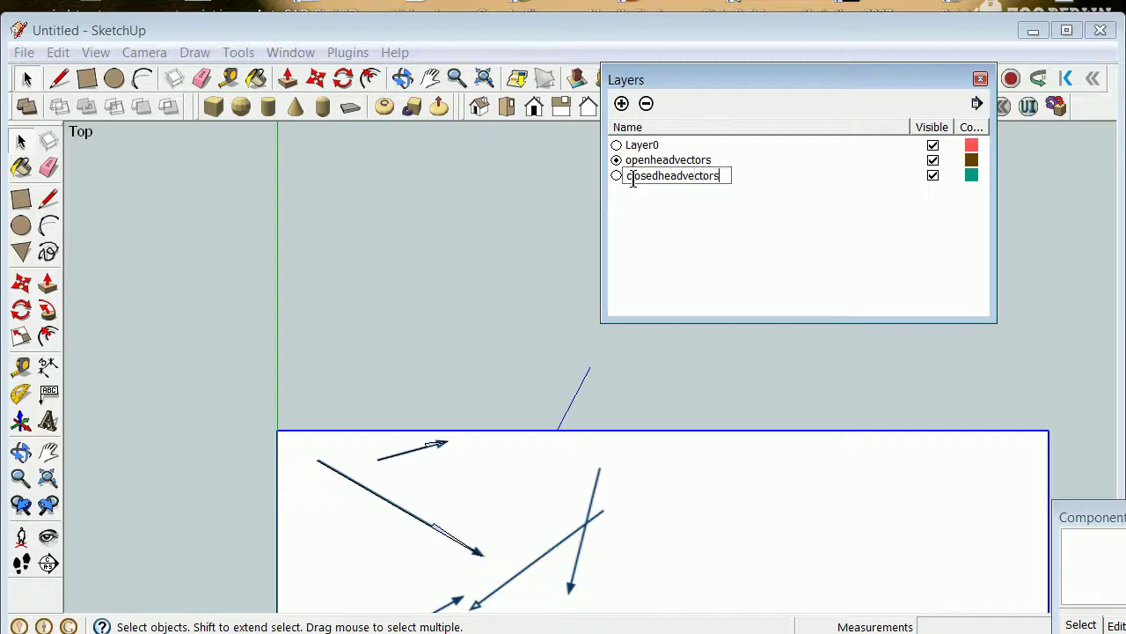
pyautogui.click(617, 175)
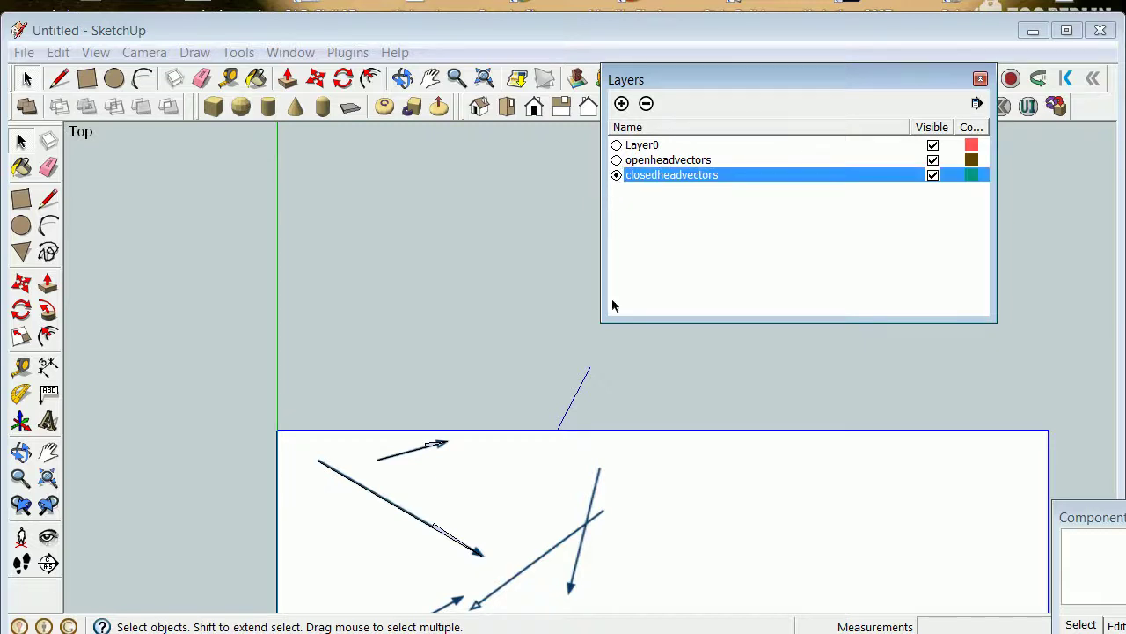
# Assign the unitarrow on the long solid-headed vector to the closedheadvectors layer, and clear the selection
pyautogui.click(438, 533)
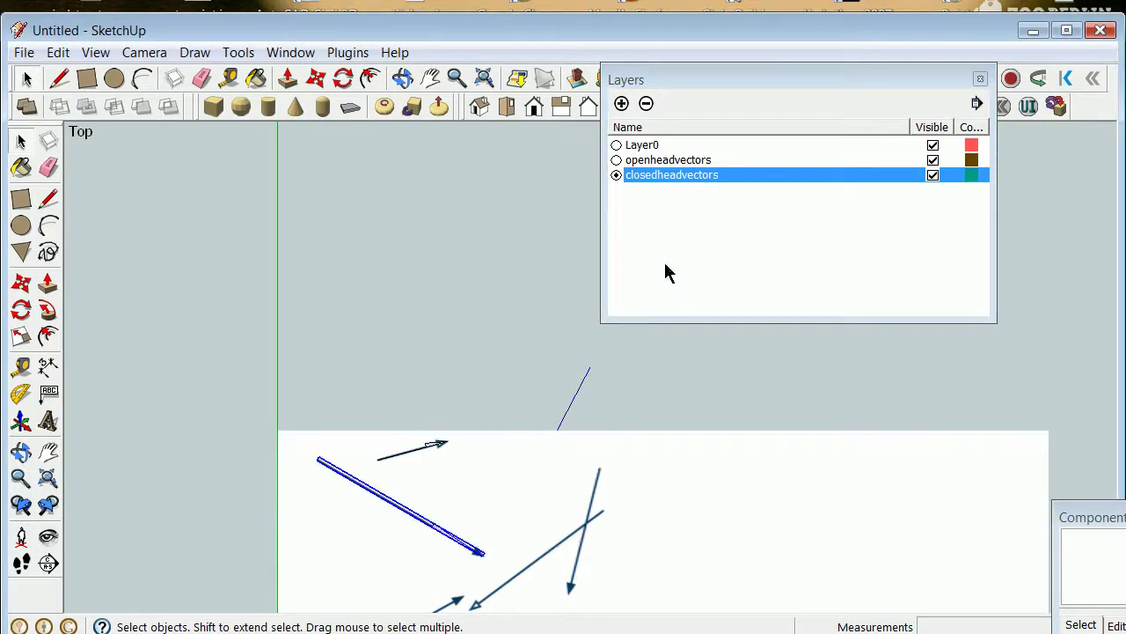
pyautogui.click(294, 53)
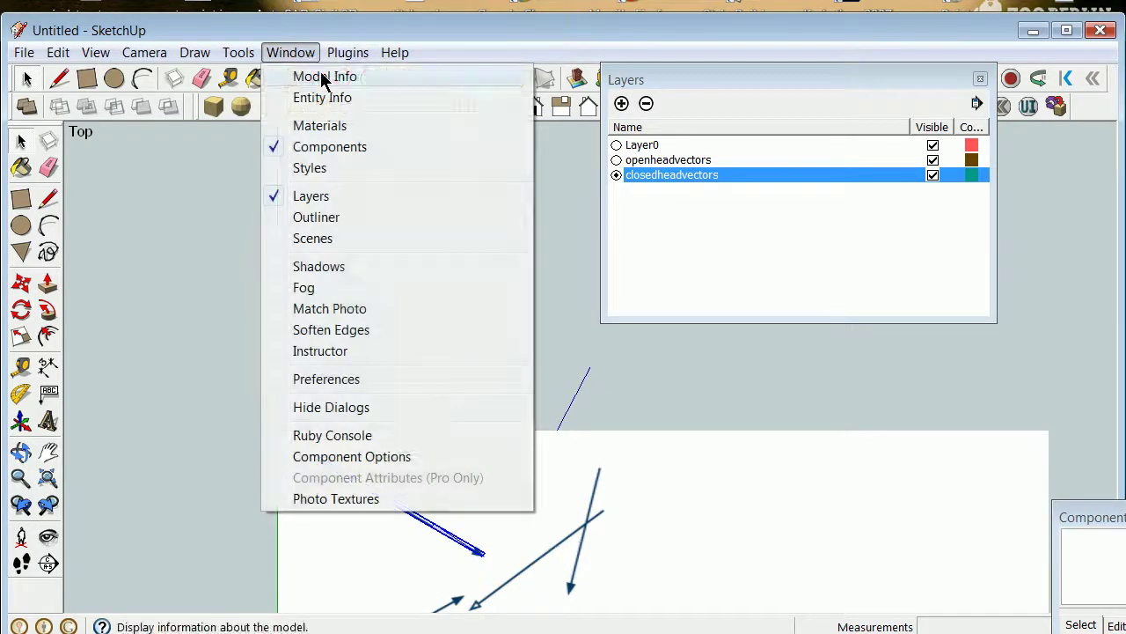
pyautogui.click(335, 98)
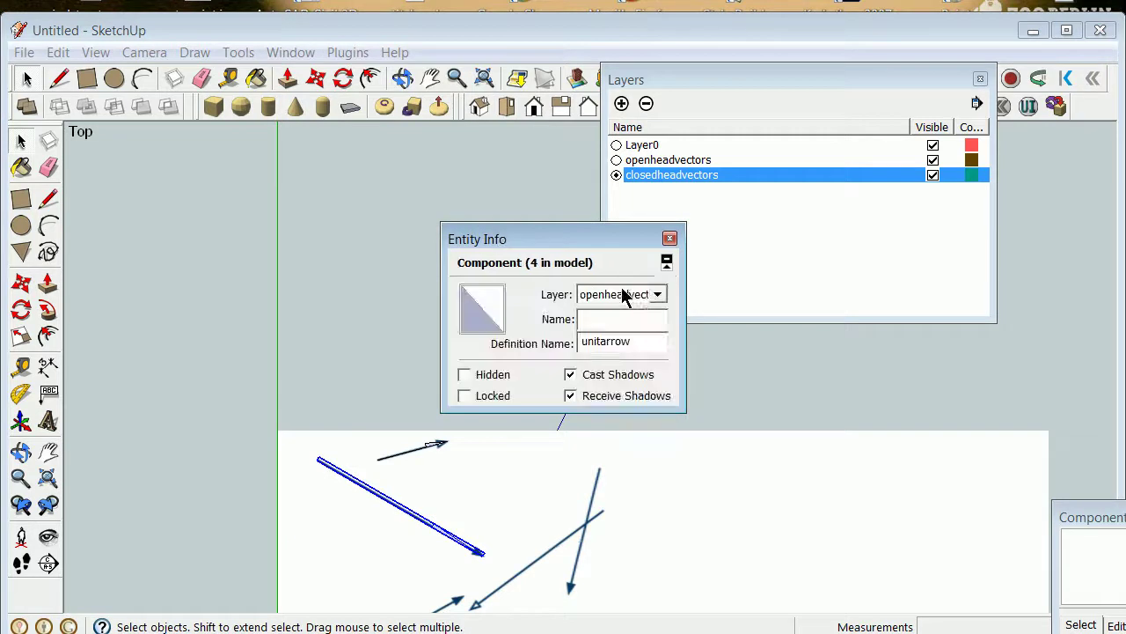
pyautogui.click(657, 294)
pyautogui.click(632, 327)
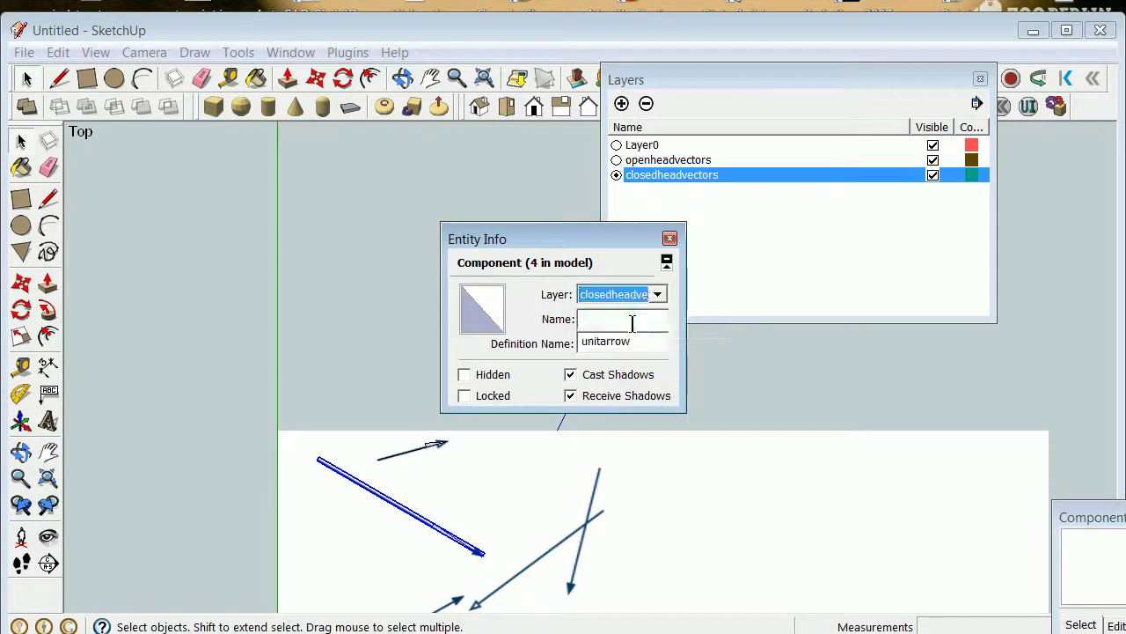
pyautogui.click(195, 261)
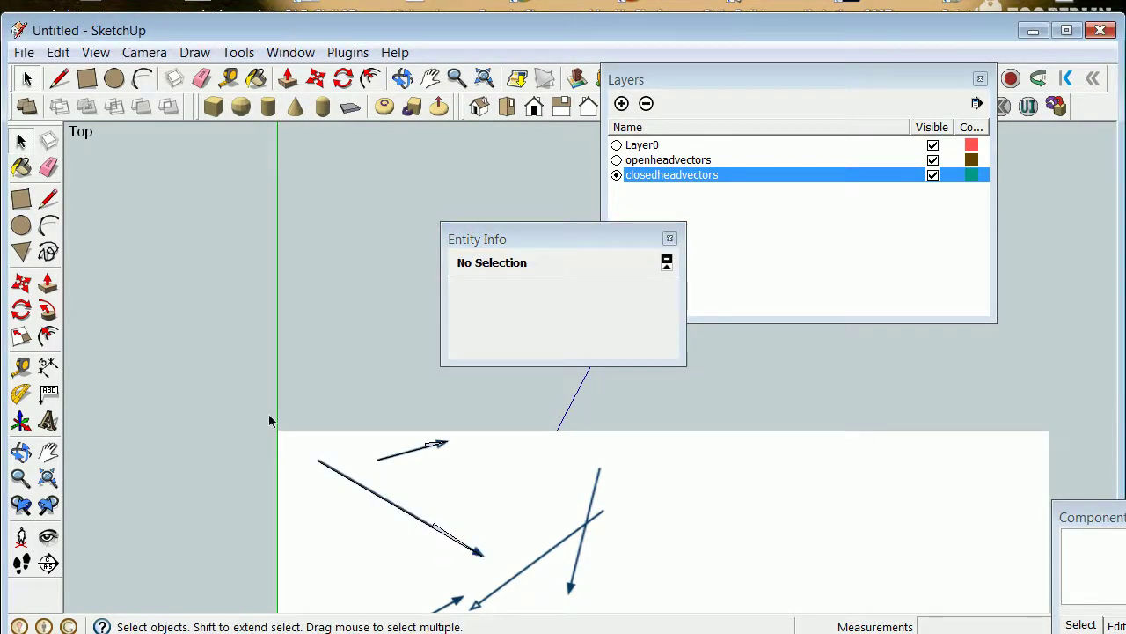
# Copy the unitarrow on the long solid-headed vector by its tail to the tail of the short solid-headed vector
pyautogui.scroll(-3, 268, 414)
pyautogui.scroll(3, 356, 527)
pyautogui.scroll(-3, 402, 414)
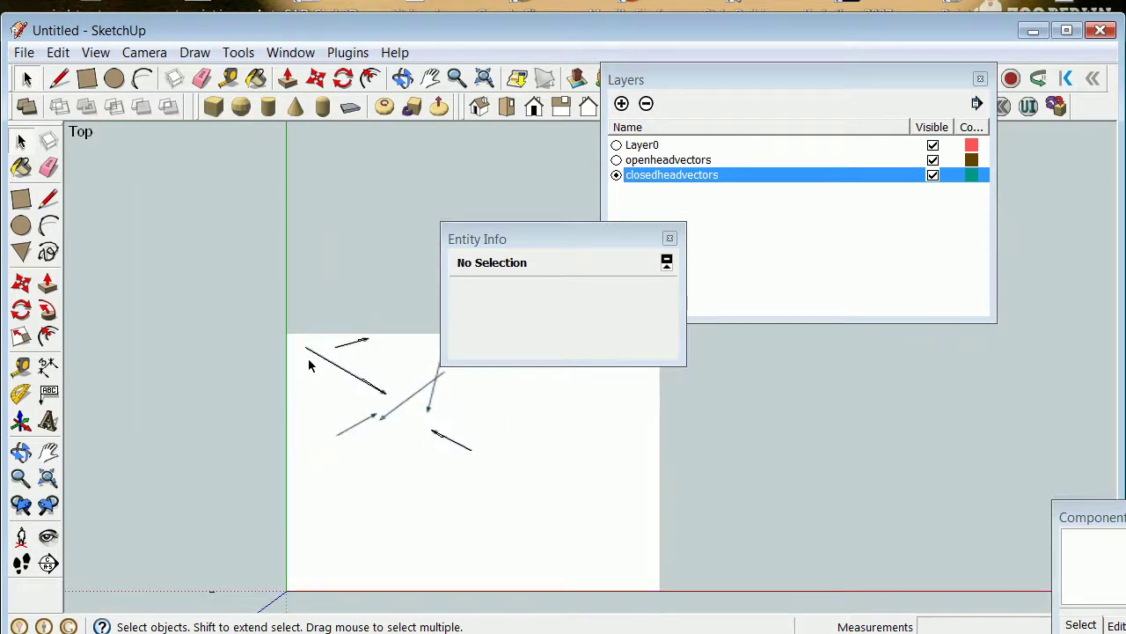
pyautogui.click(338, 368)
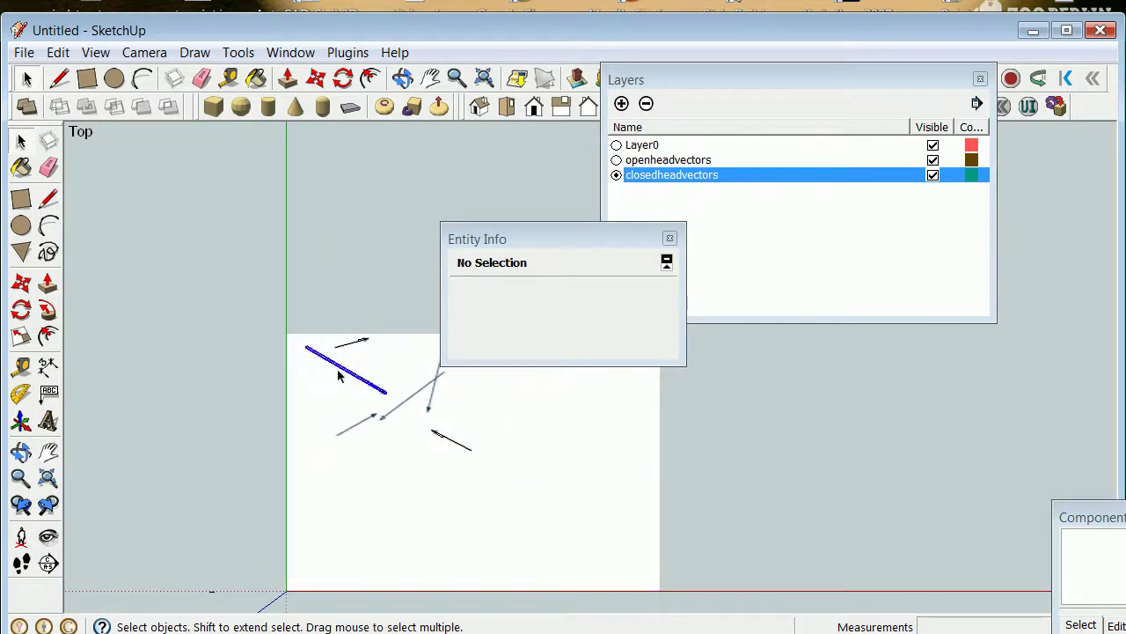
pyautogui.click(21, 282)
pyautogui.scroll(3, 322, 374)
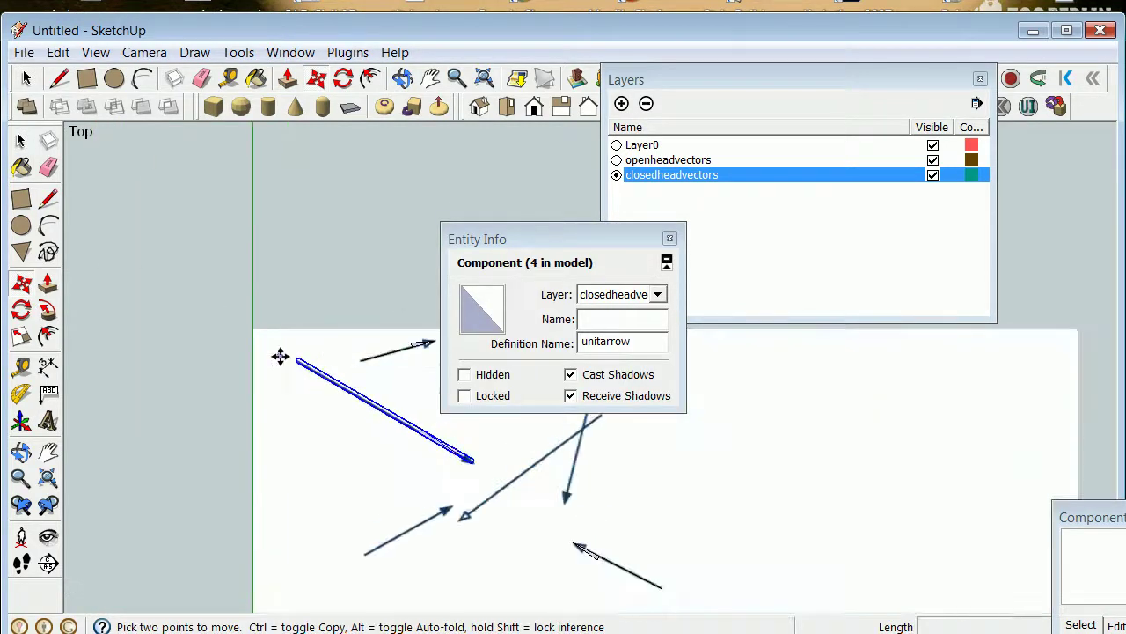
pyautogui.click(302, 364)
pyautogui.scroll(5, 365, 572)
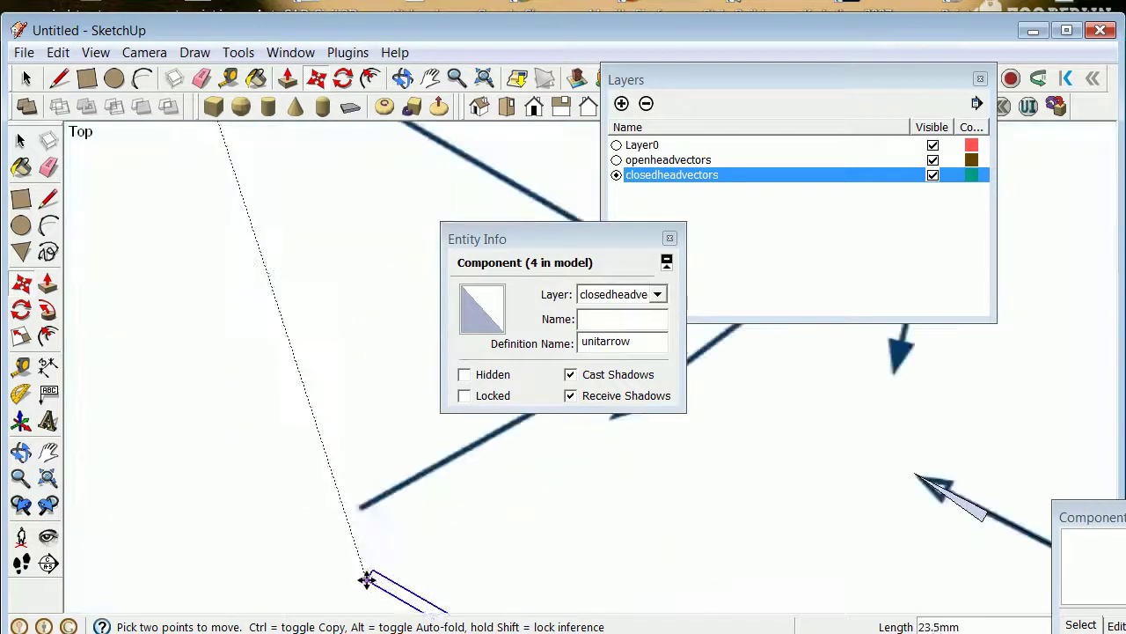
pyautogui.press('ctrl')
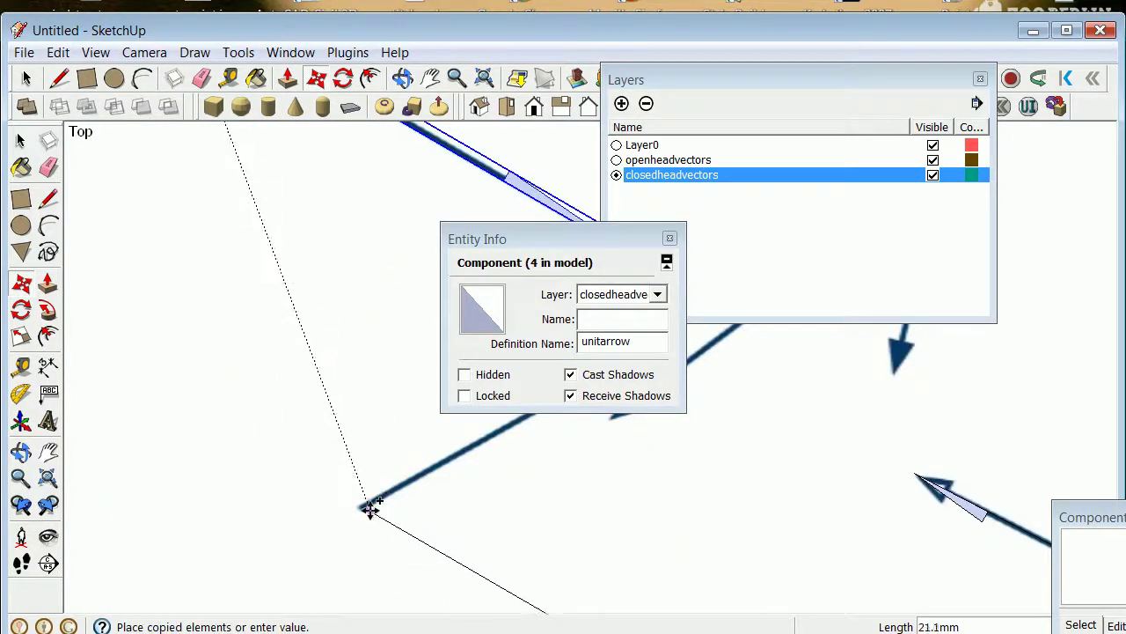
pyautogui.click(362, 510)
pyautogui.scroll(-4, 360, 502)
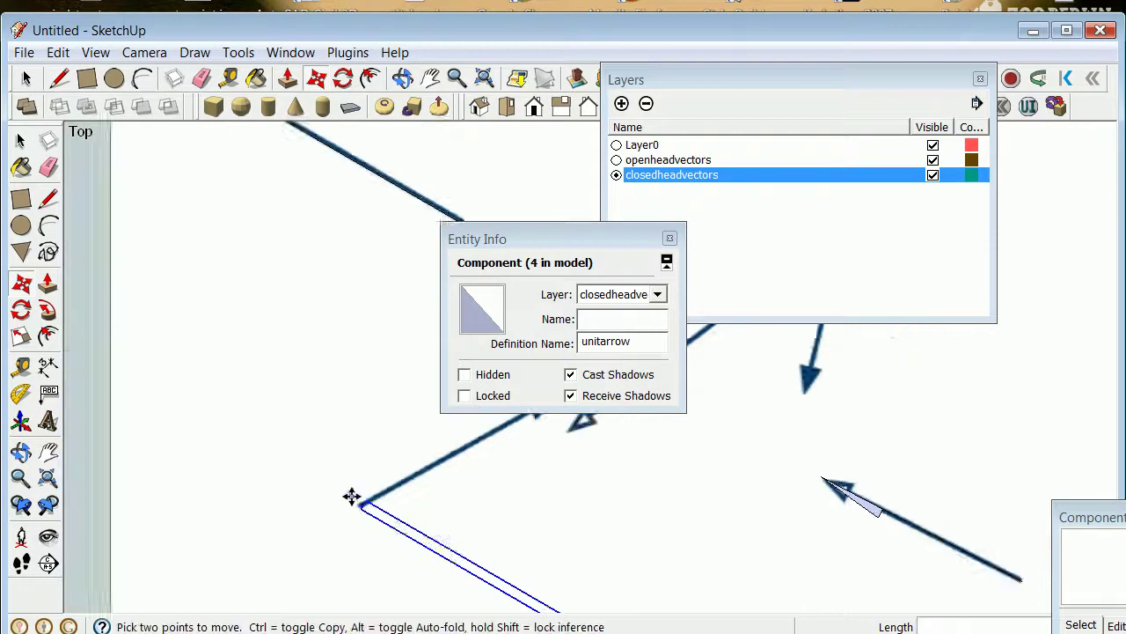
pyautogui.scroll(2, 387, 503)
pyautogui.scroll(-3, 344, 543)
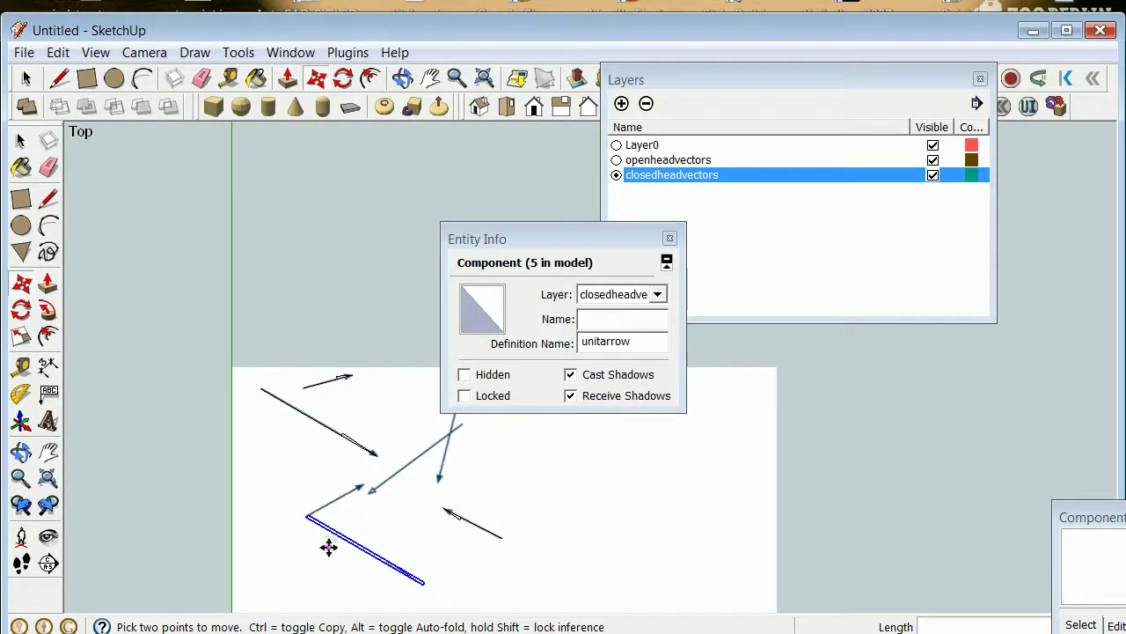
# Rotate the copied unitarrow about its tail by about 60 degrees to align it with the short solid-headed vector
pyautogui.click(22, 310)
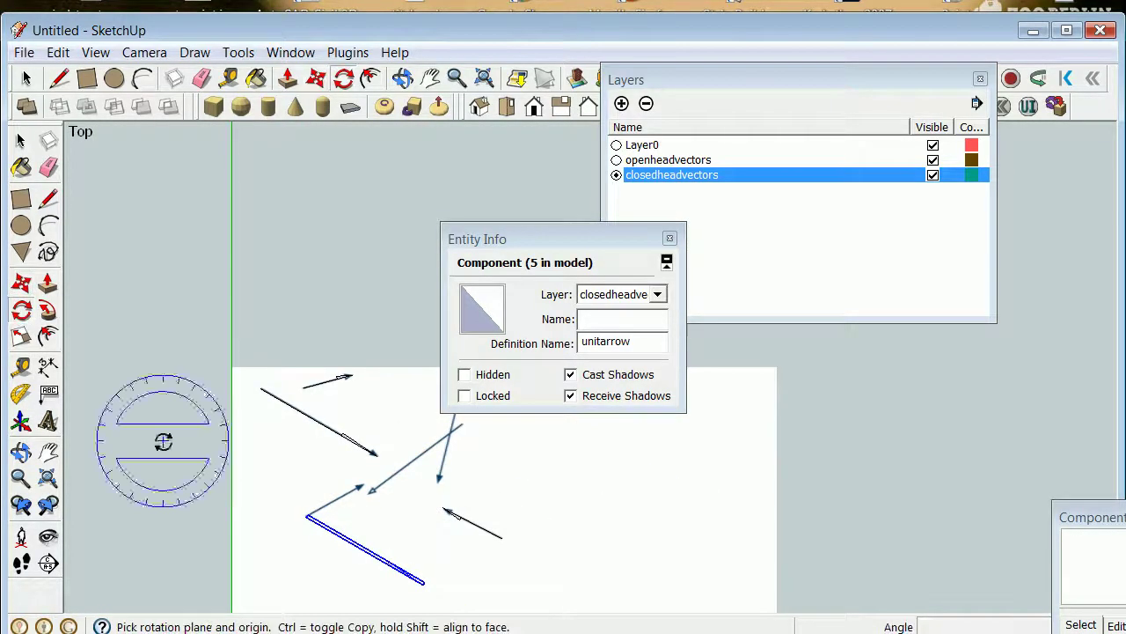
pyautogui.moveTo(306, 516); pyautogui.dragTo(393, 572)
pyautogui.click(393, 572)
pyautogui.scroll(4, 370, 502)
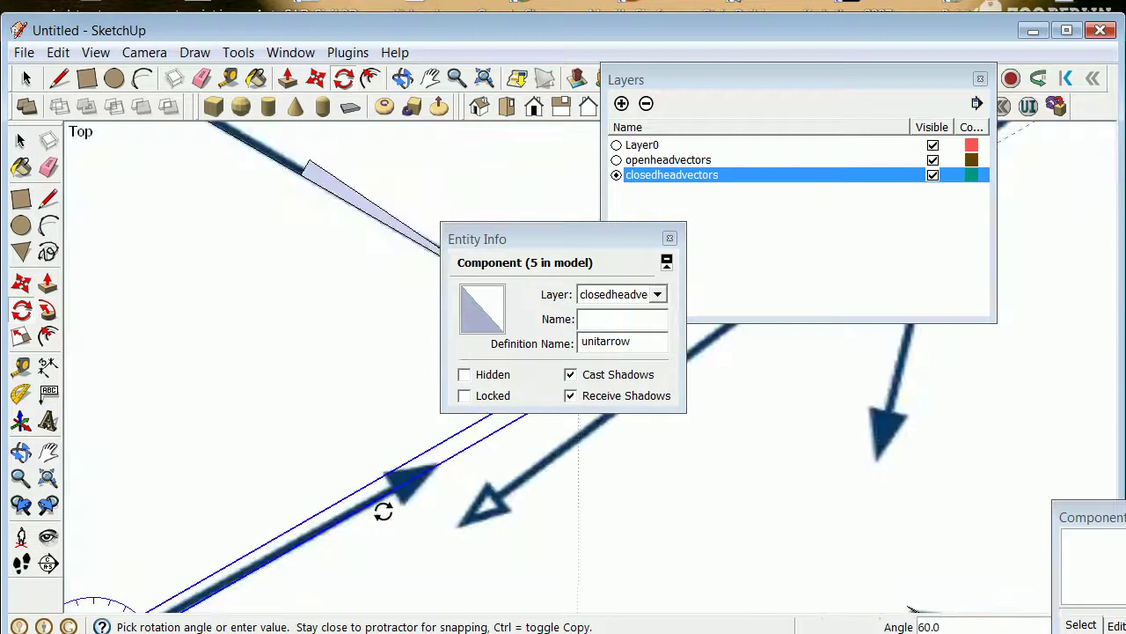
pyautogui.press('Escape')
pyautogui.scroll(-4, 383, 512)
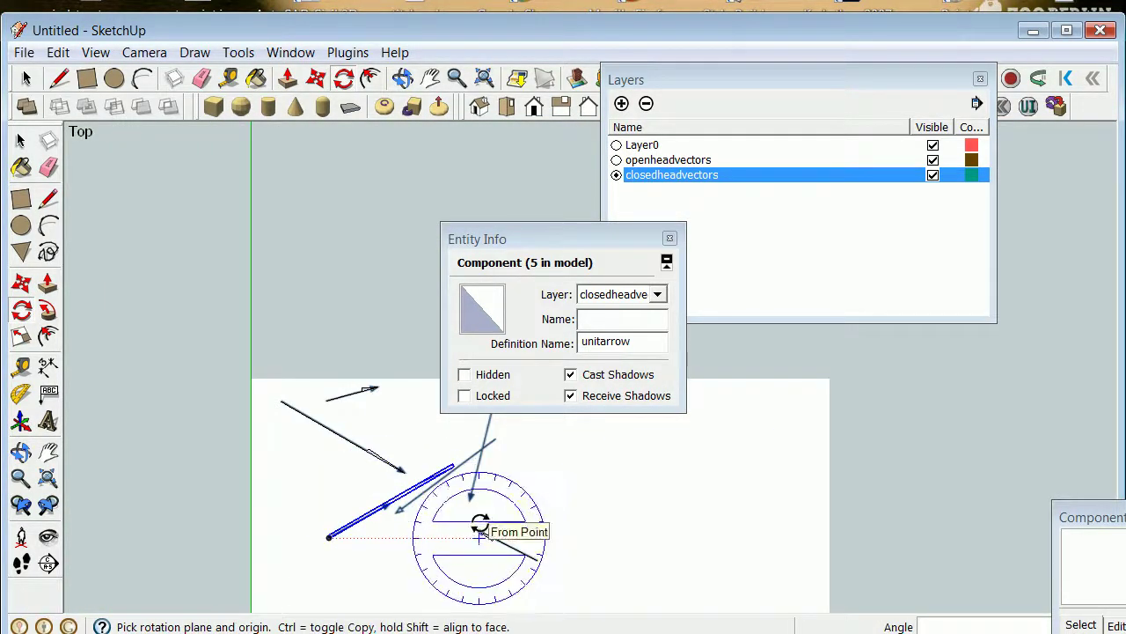
# Scale the copied unitarrow lengthwise by about 0.50 to end at the short solid-headed vector's tip
pyautogui.press('s')
pyautogui.scroll(5, 484, 519)
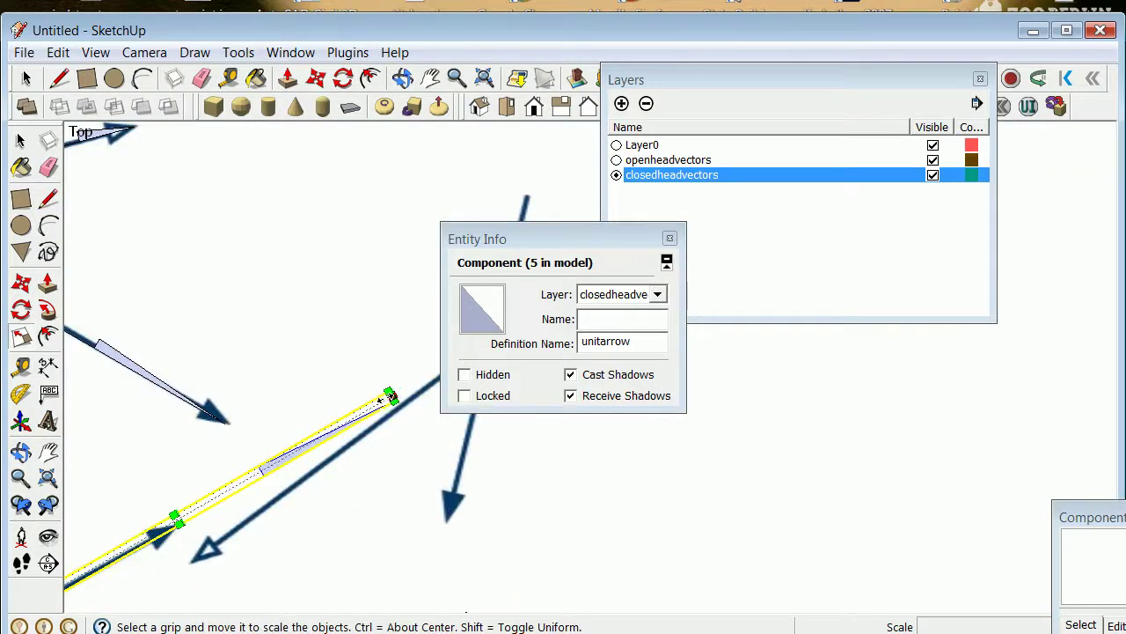
pyautogui.moveTo(390, 396); pyautogui.dragTo(180, 513)
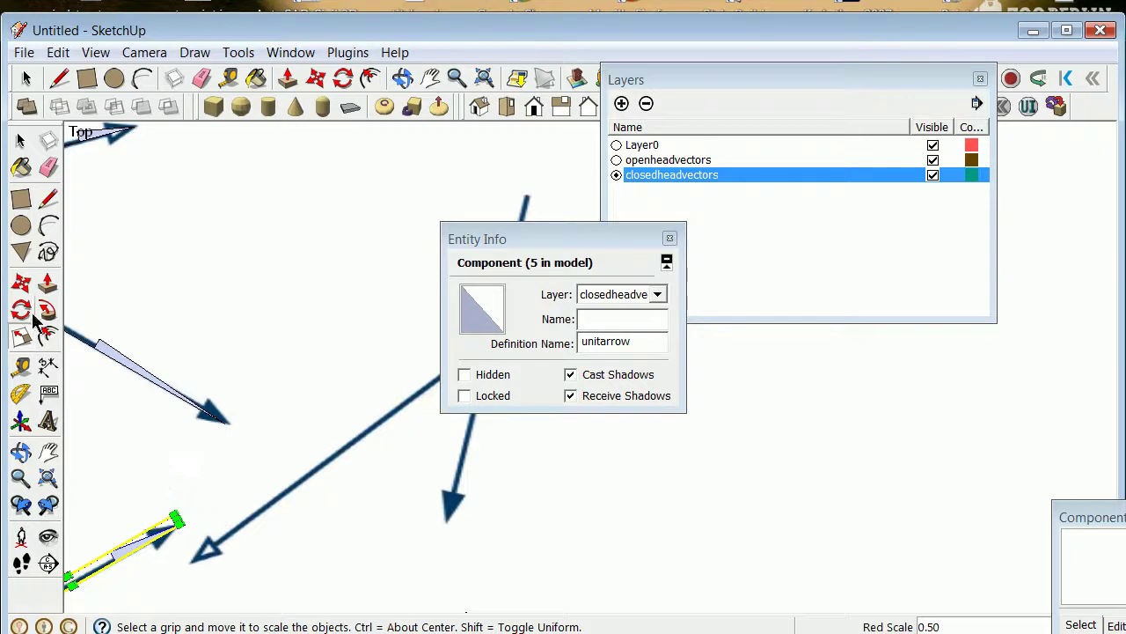
pyautogui.click(21, 141)
pyautogui.click(195, 357)
# Try to move the unitarrow on the short solid-headed vector by its tail to the tail of the steep solid-headed vector
pyautogui.scroll(-5, 183, 413)
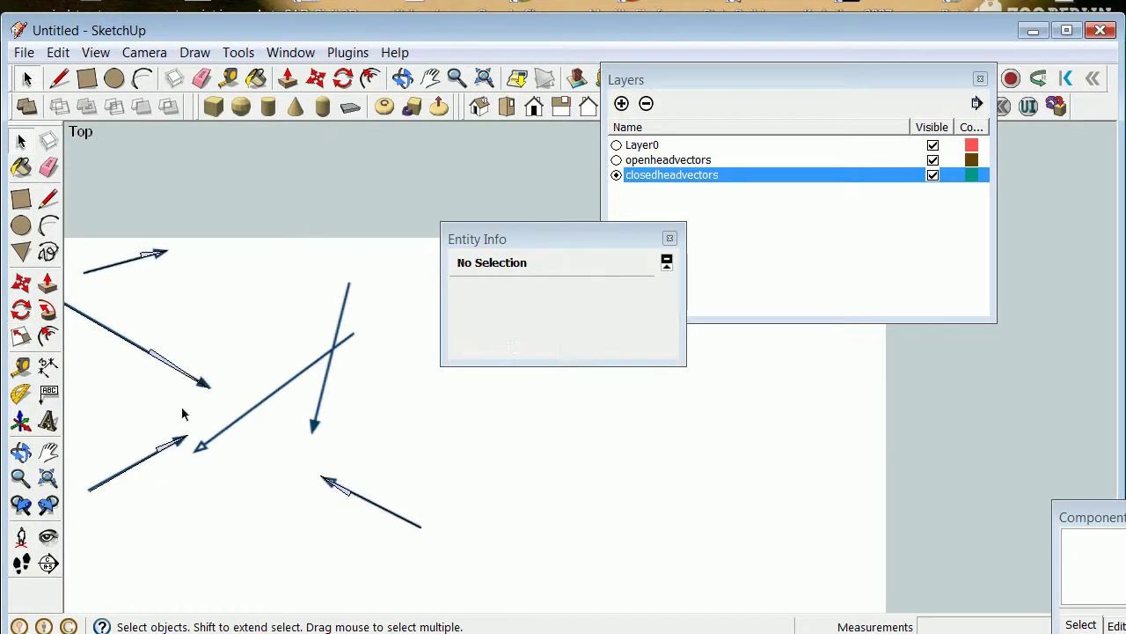
pyautogui.click(148, 462)
pyautogui.click(21, 281)
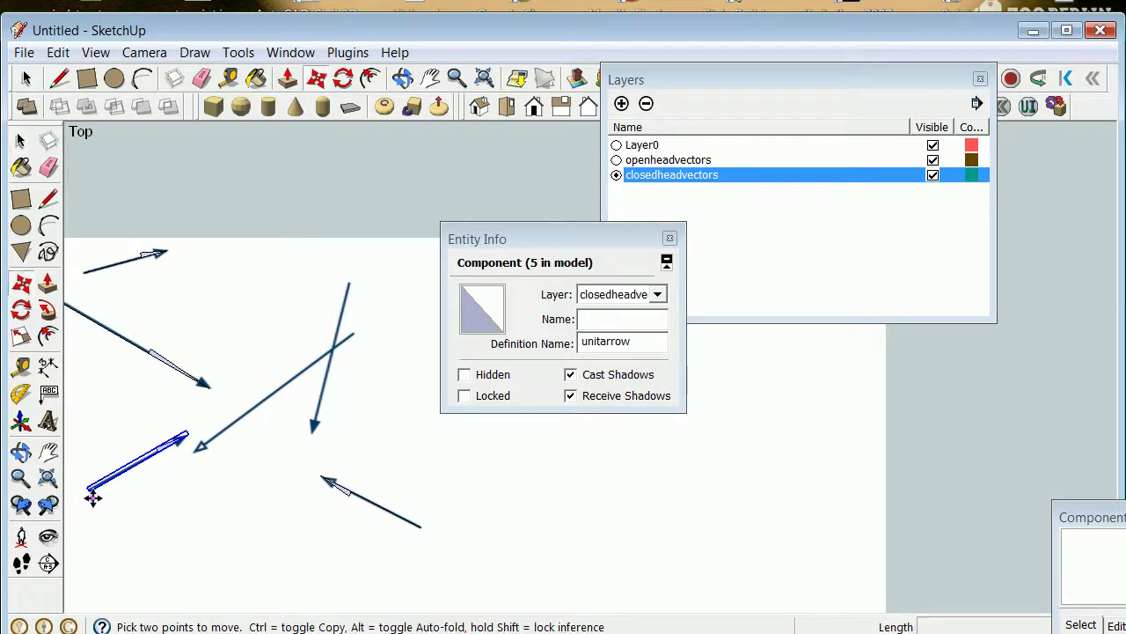
pyautogui.click(93, 494)
pyautogui.scroll(3, 377, 259)
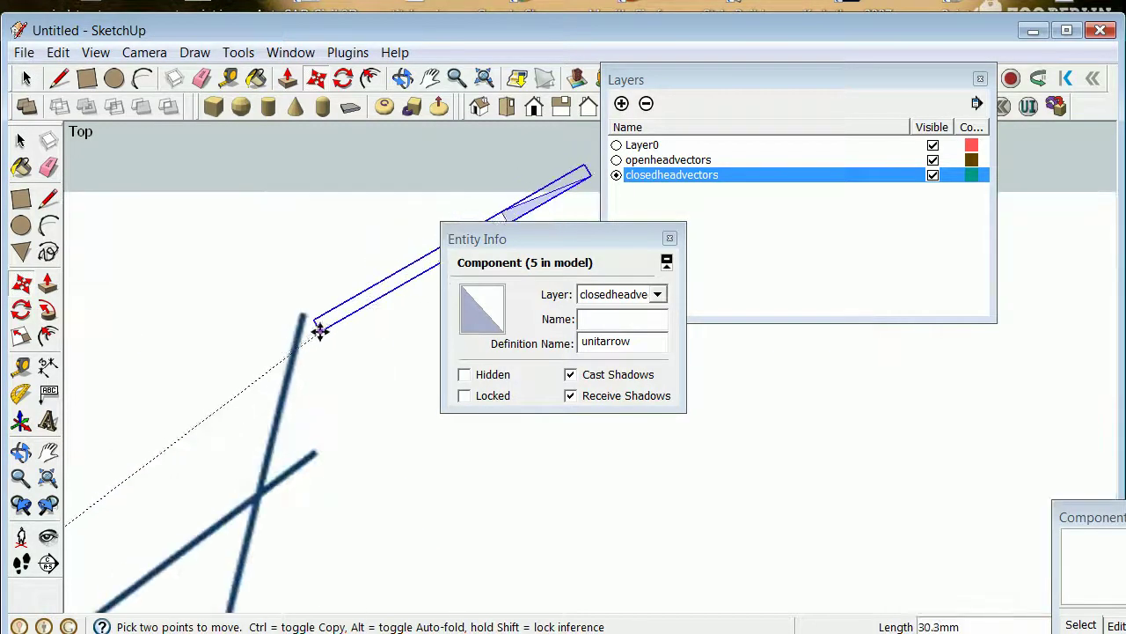
pyautogui.click(303, 312)
pyautogui.scroll(-5, 266, 330)
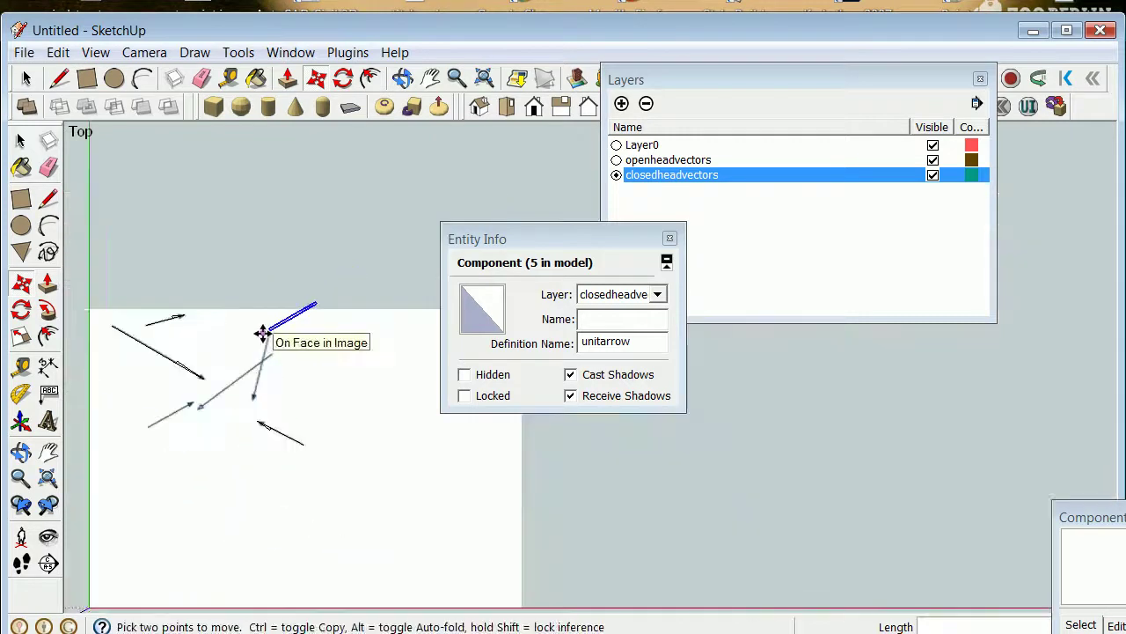
pyautogui.click(30, 306)
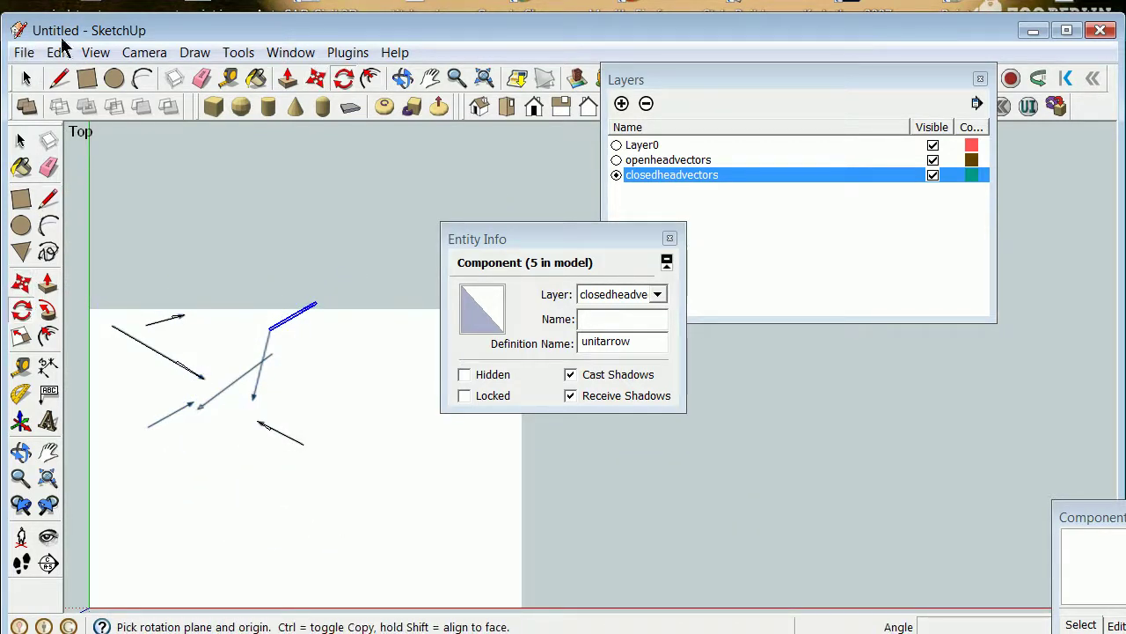
# Undo the last move of the unitarrow and deselect it
pyautogui.click(60, 53)
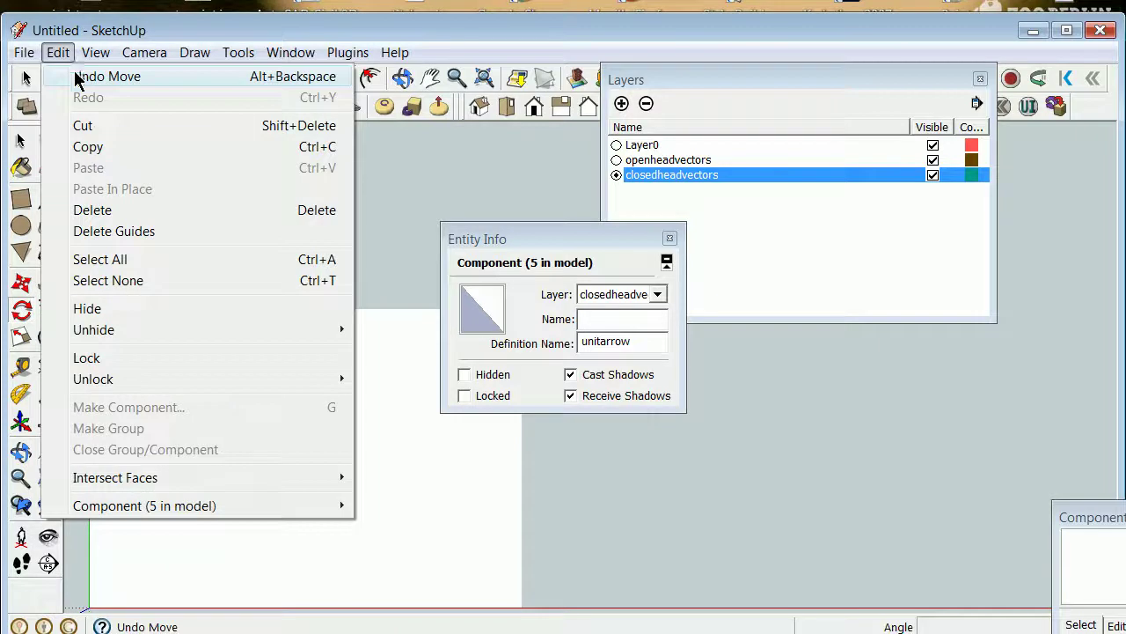
pyautogui.click(83, 75)
pyautogui.click(21, 140)
pyautogui.click(370, 428)
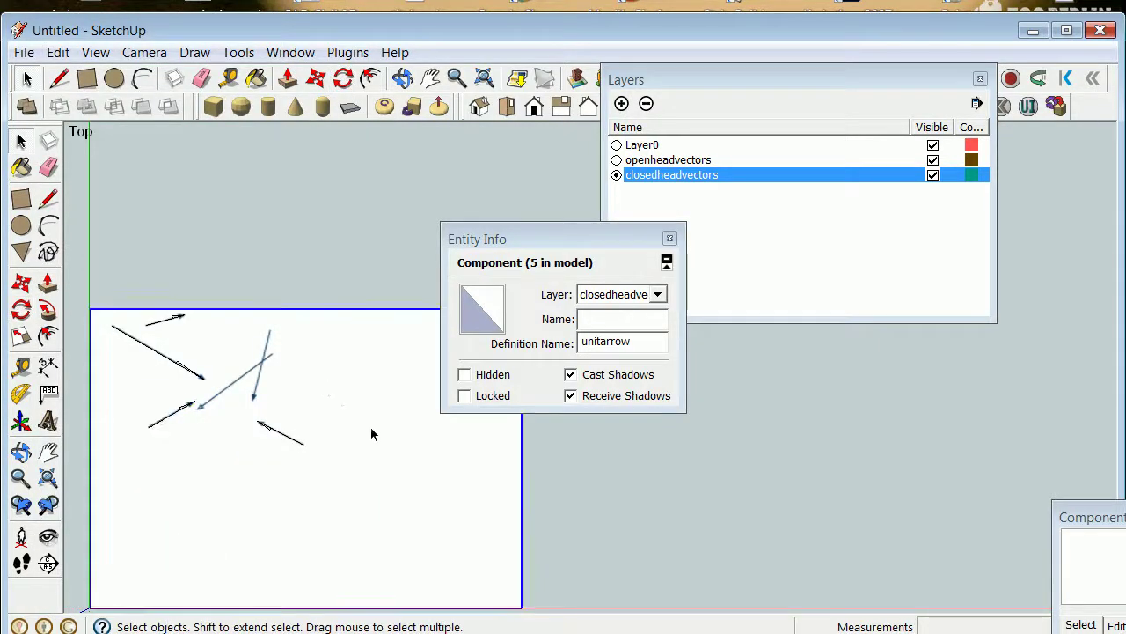
pyautogui.scroll(3, 231, 419)
pyautogui.scroll(-2, 136, 387)
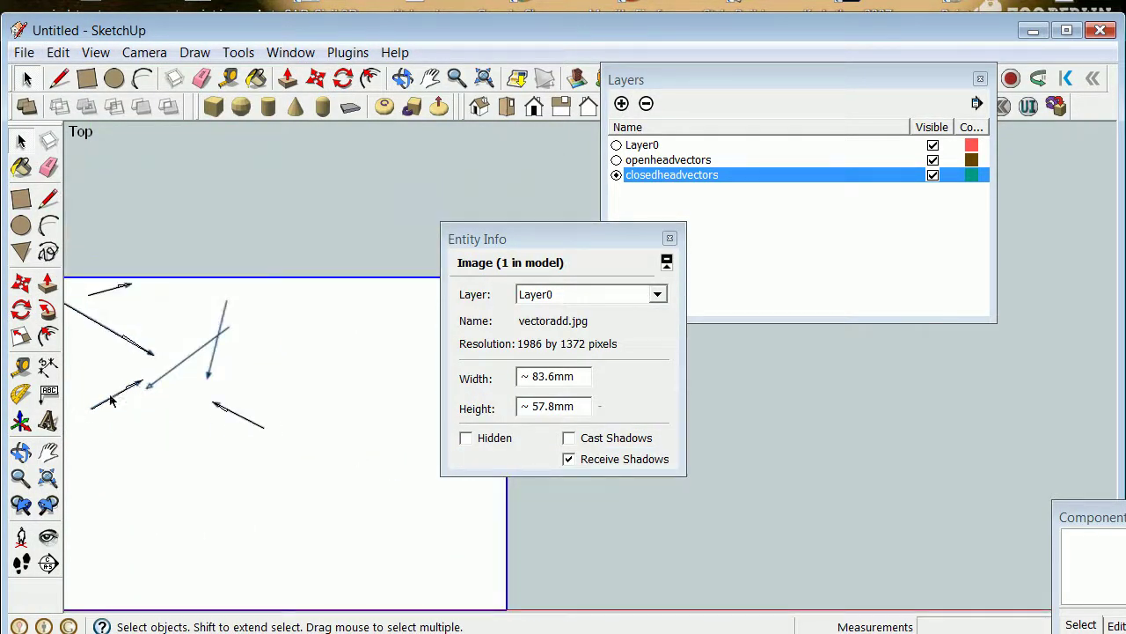
pyautogui.scroll(2, 139, 389)
pyautogui.scroll(-2, 156, 401)
pyautogui.scroll(-2, 93, 388)
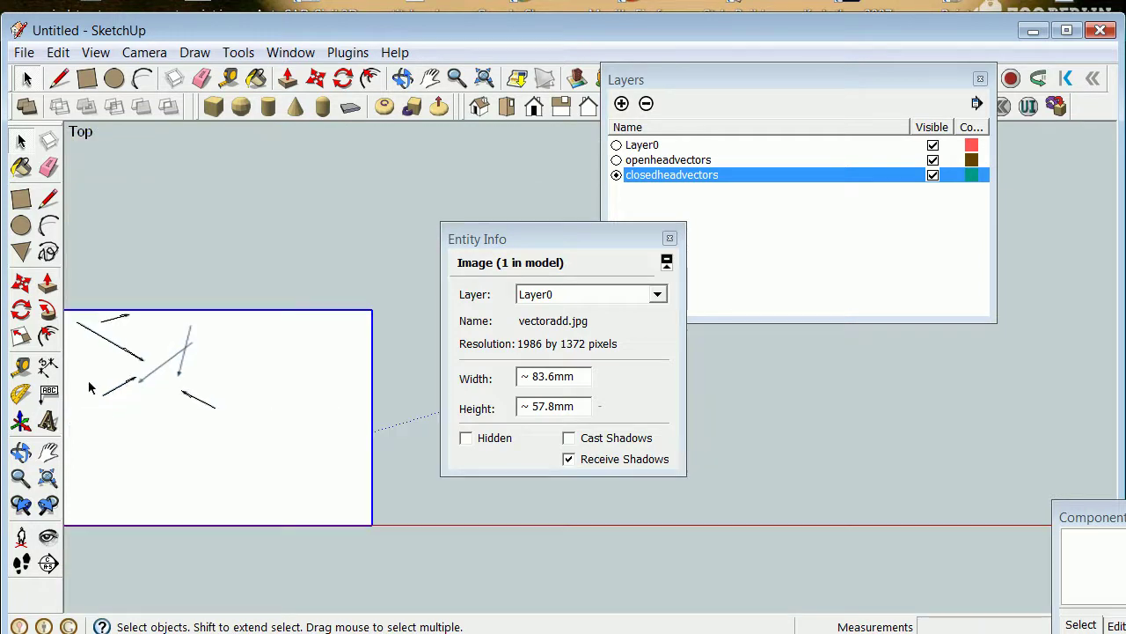
# Copy the unitarrow on the short solid-headed vector by its tail to the tail of the steep solid-headed vector
pyautogui.scroll(2, 82, 387)
pyautogui.click(188, 384)
pyautogui.click(21, 285)
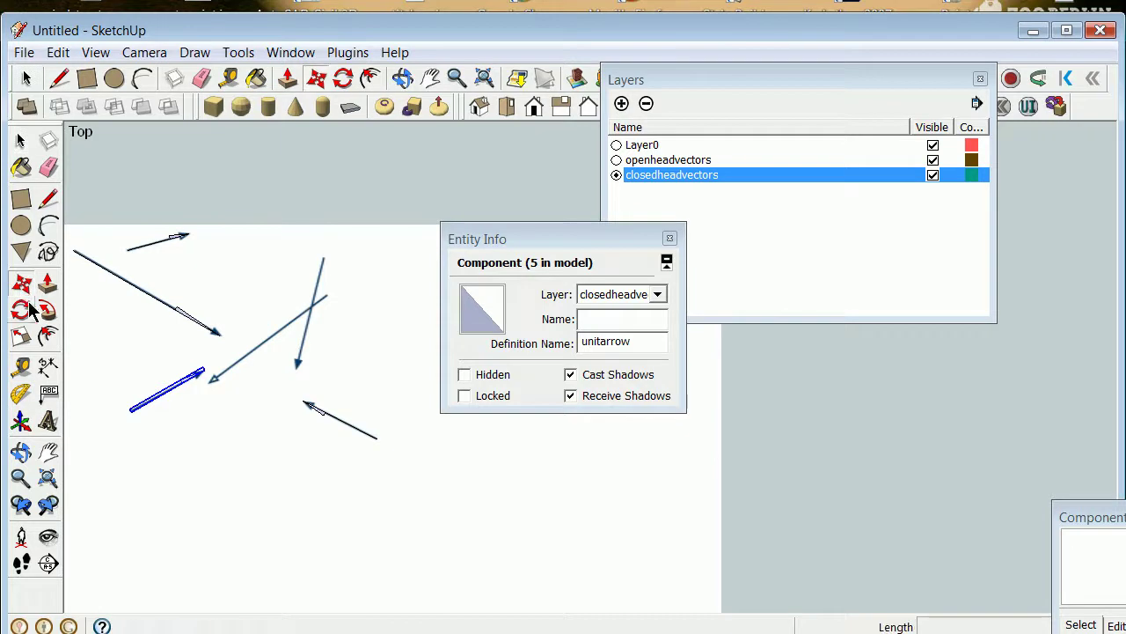
pyautogui.click(129, 410)
pyautogui.press('ctrl')
pyautogui.scroll(3, 336, 252)
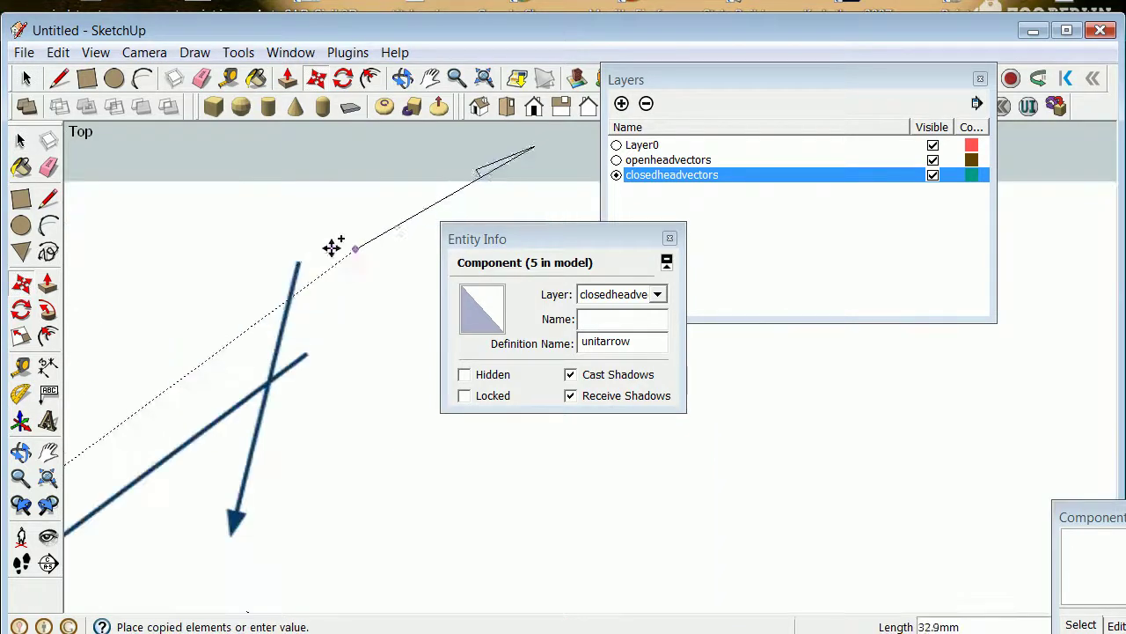
pyautogui.click(298, 260)
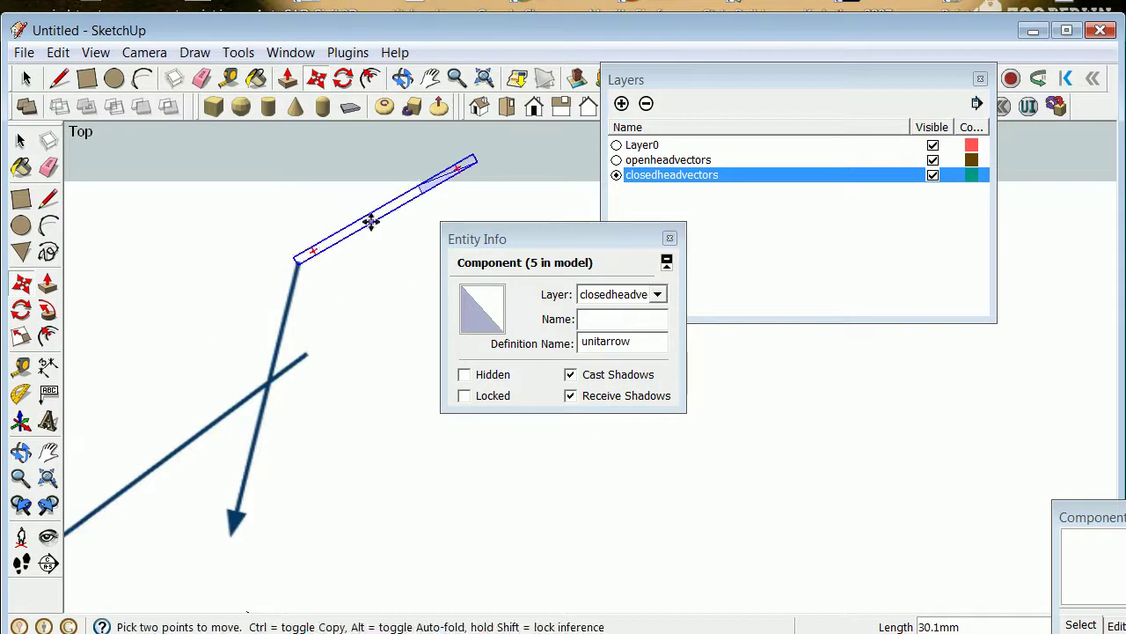
# Rotate the copied unitarrow about its tail by about 133 degrees to align it with the steep solid-headed vector
pyautogui.click(21, 310)
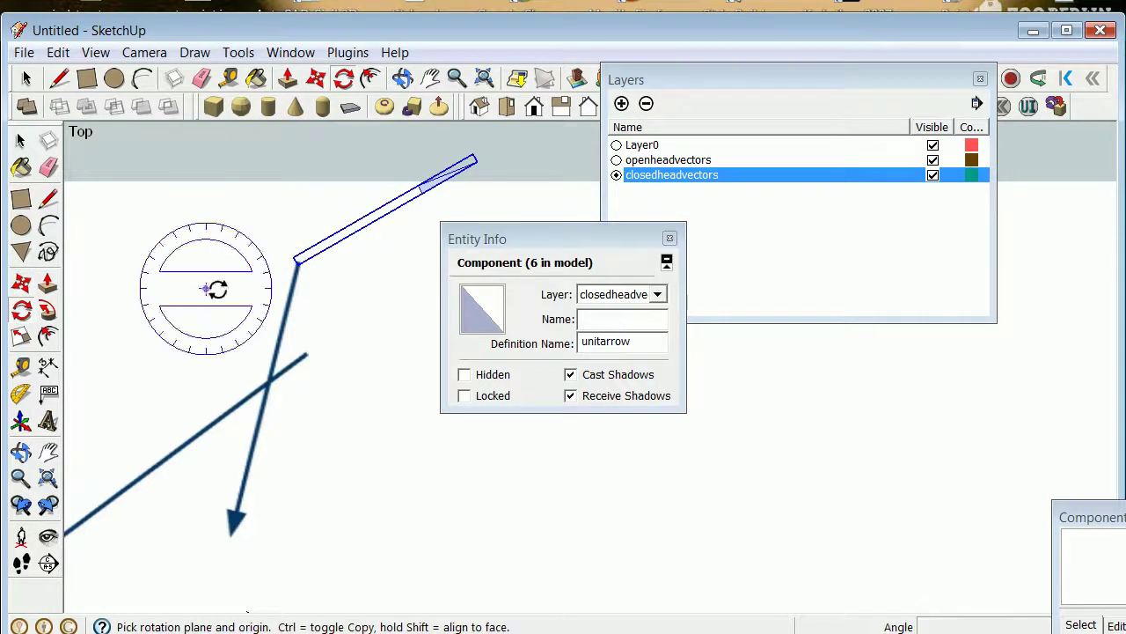
pyautogui.click(297, 261)
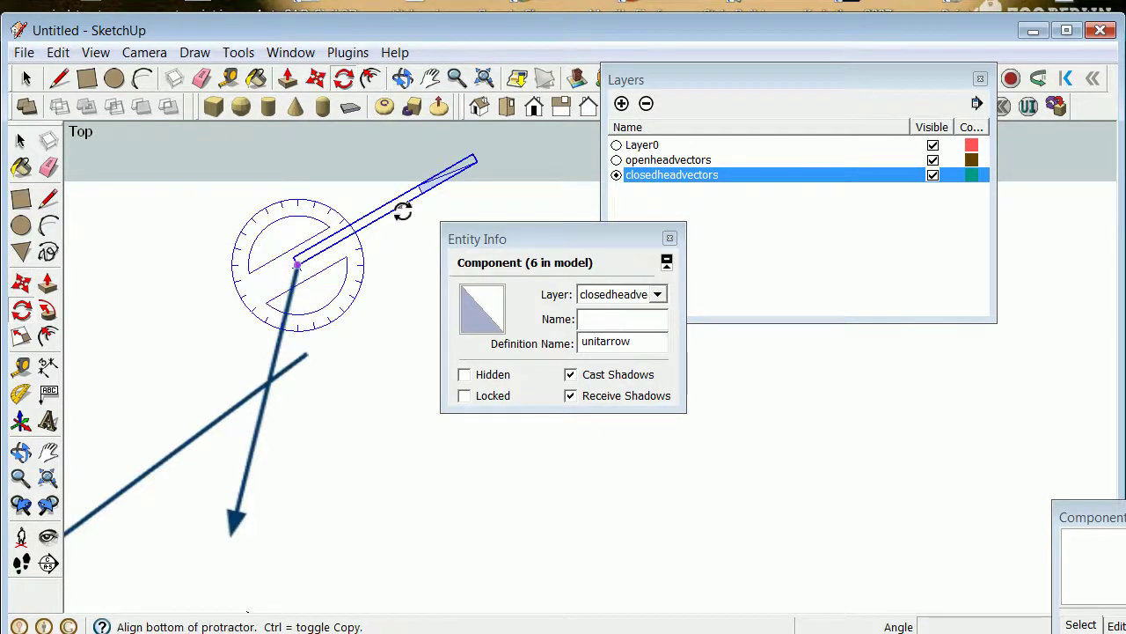
pyautogui.click(475, 162)
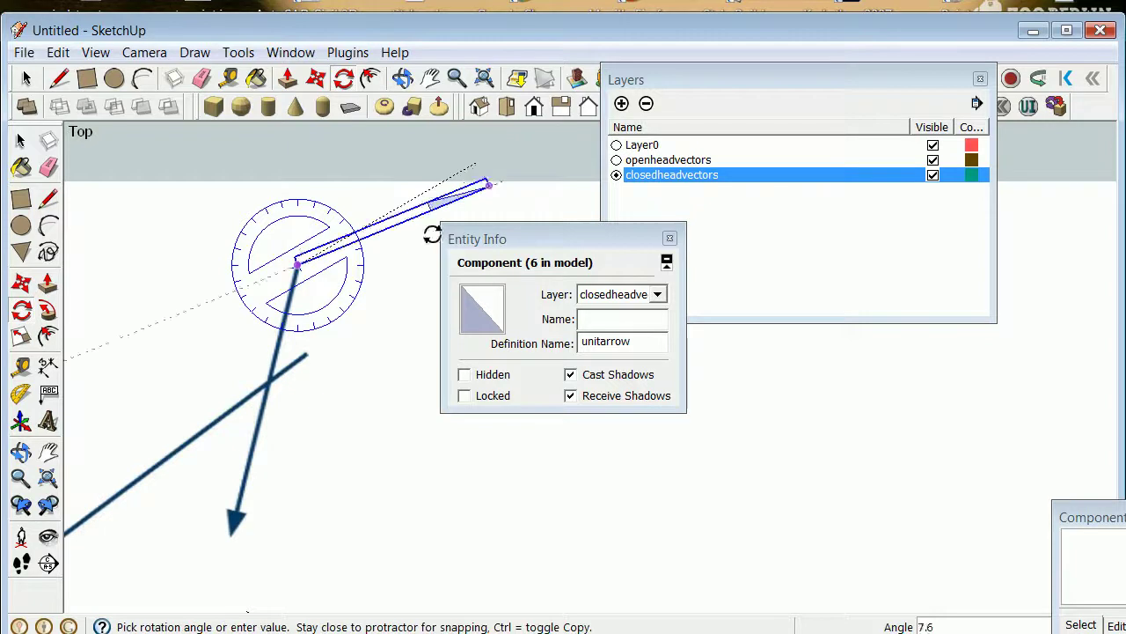
pyautogui.click(231, 542)
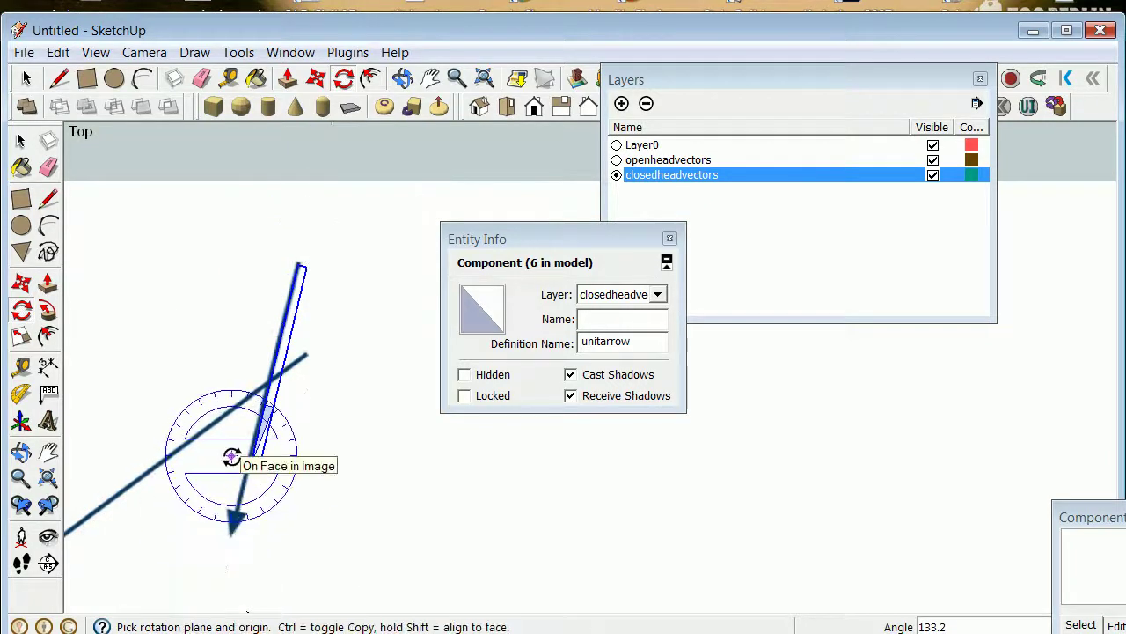
# Scale the copied unitarrow lengthwise by about 1.30 to reach the steep solid-headed vector's tip
pyautogui.press('s')
pyautogui.scroll(3, 250, 468)
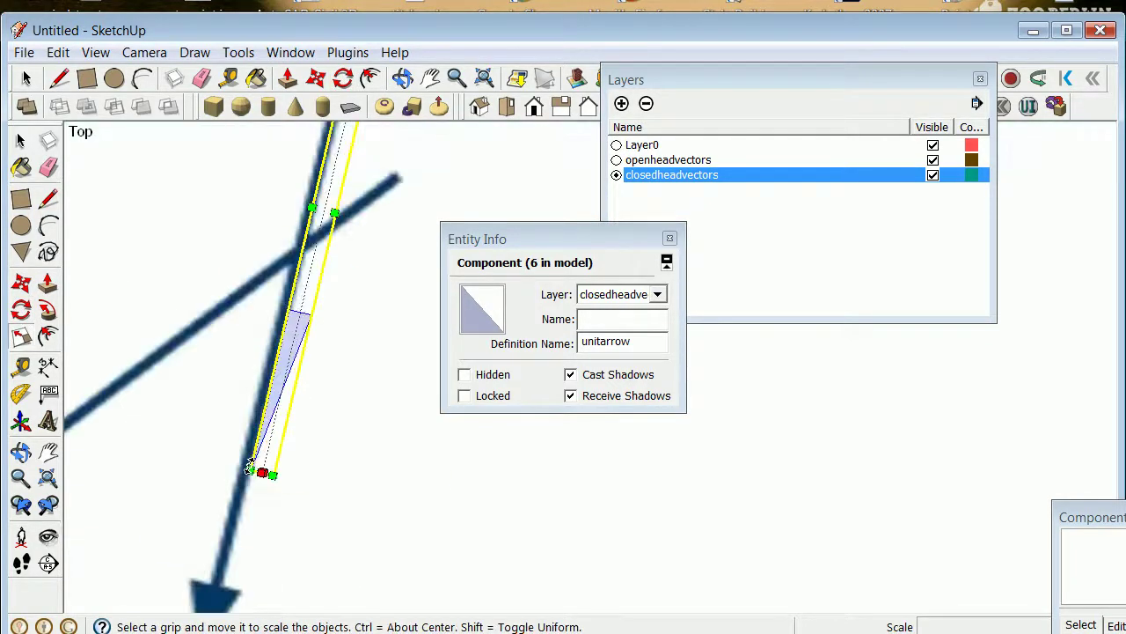
pyautogui.moveTo(250, 469); pyautogui.dragTo(255, 601)
pyautogui.scroll(-4, 255, 588)
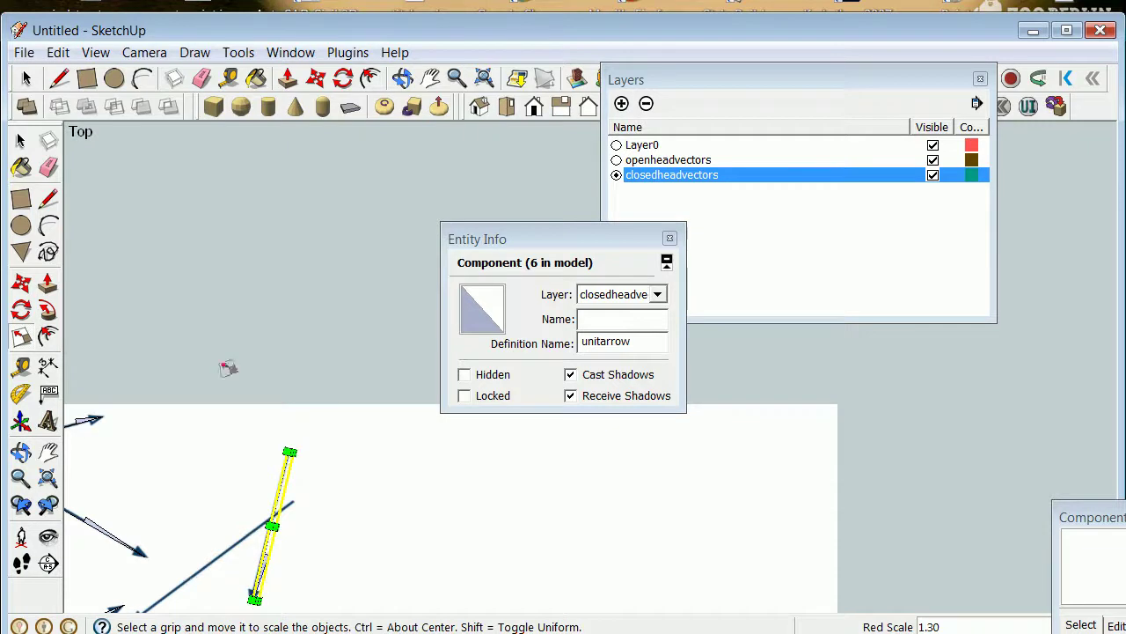
pyautogui.click(27, 79)
pyautogui.scroll(-2, 205, 350)
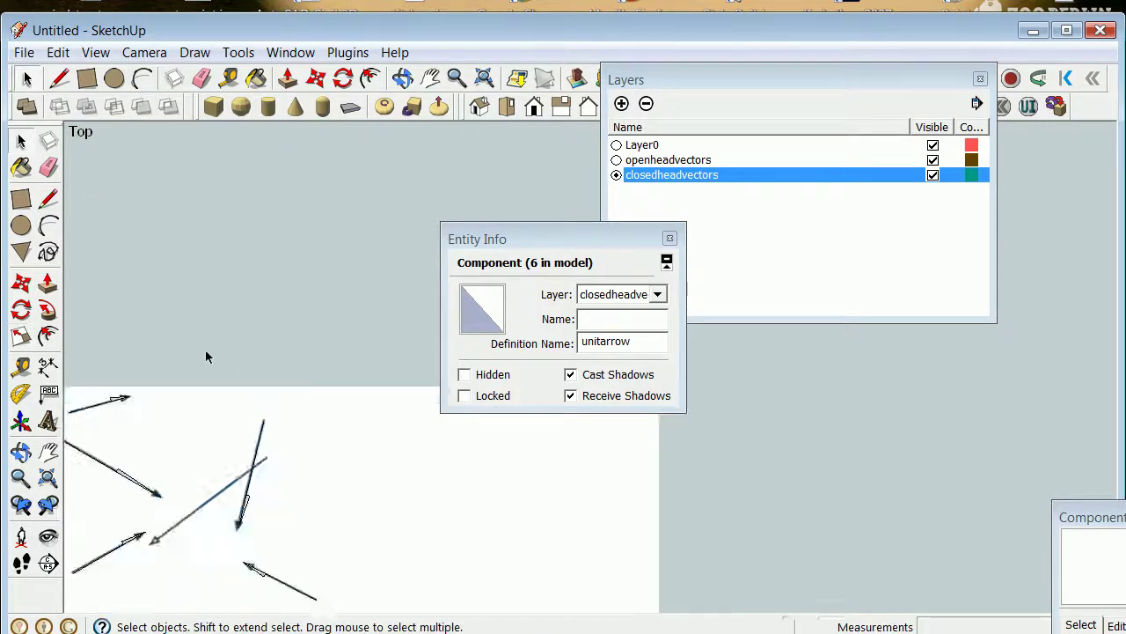
pyautogui.click(256, 467)
pyautogui.scroll(5, 232, 481)
pyautogui.scroll(-2, 110, 388)
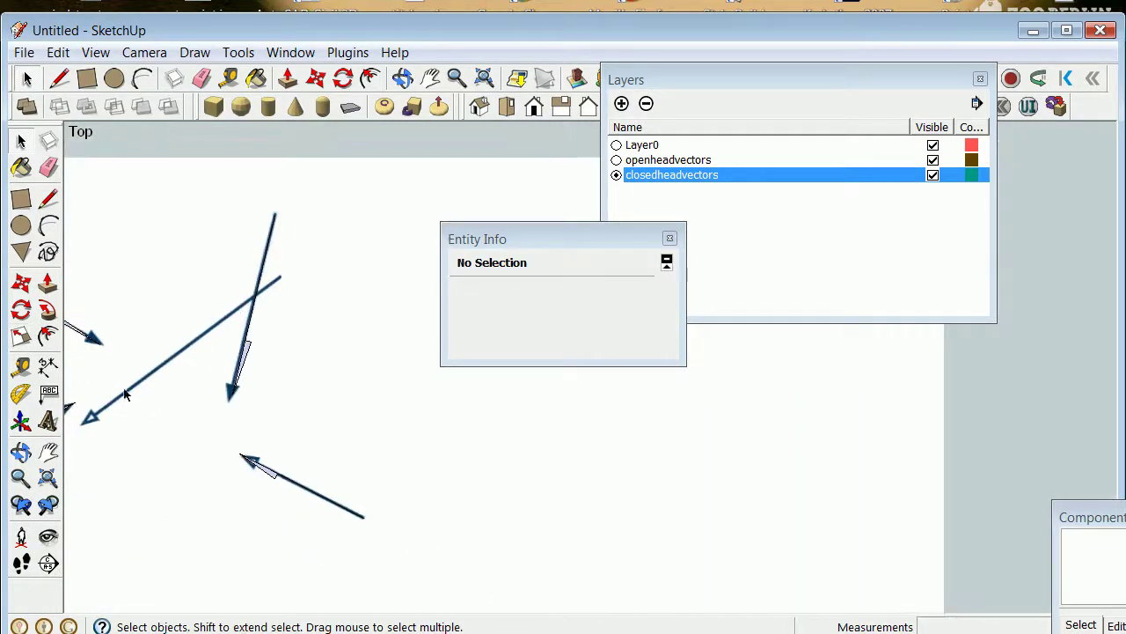
pyautogui.click(138, 388)
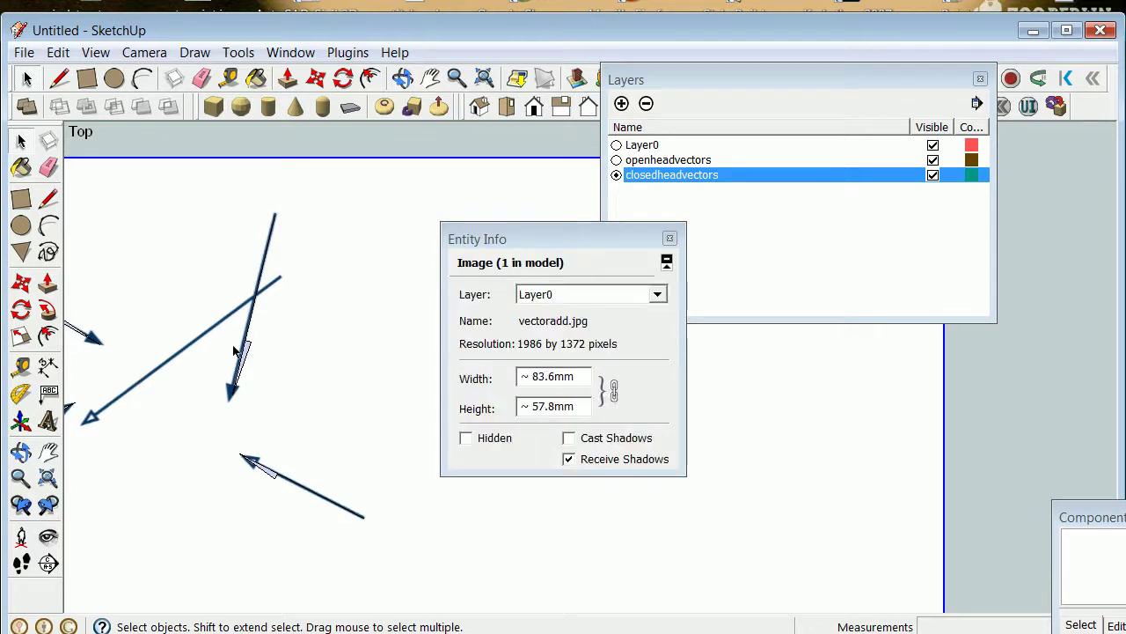
pyautogui.scroll(-1, 220, 327)
pyautogui.scroll(-4, 107, 440)
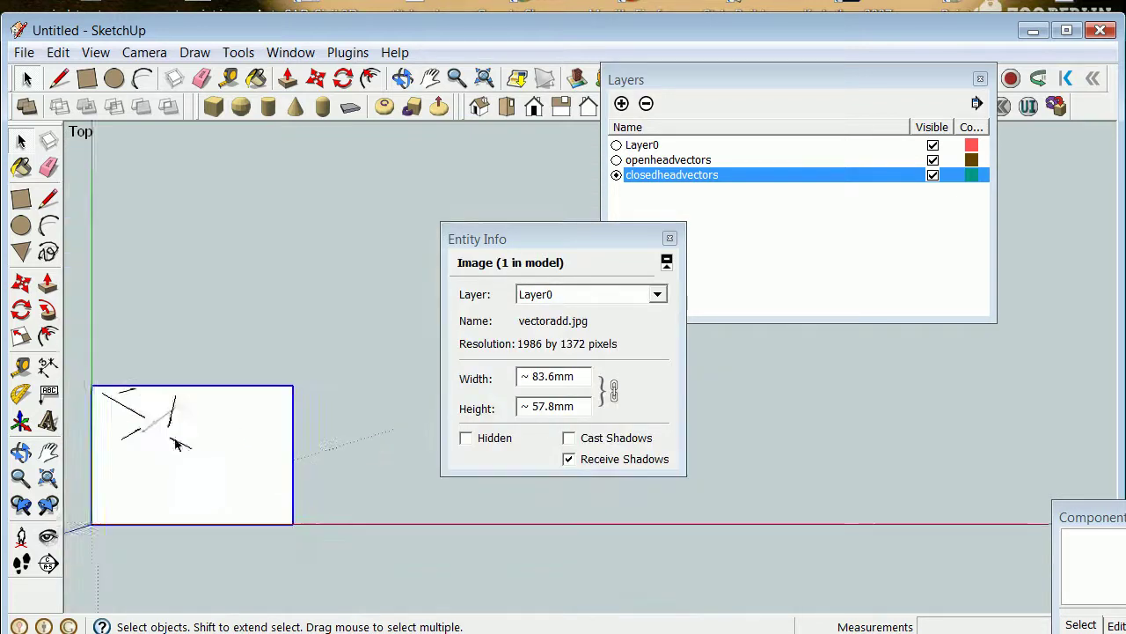
pyautogui.scroll(2, 106, 417)
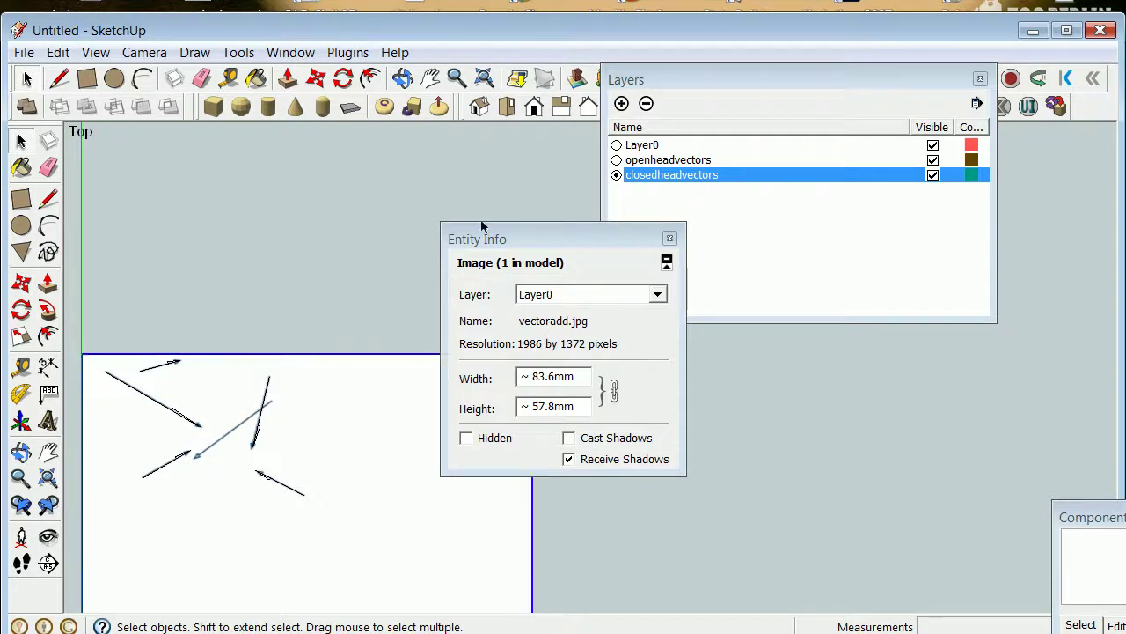
# Add a layer named image and make it the current layer
pyautogui.click(622, 103)
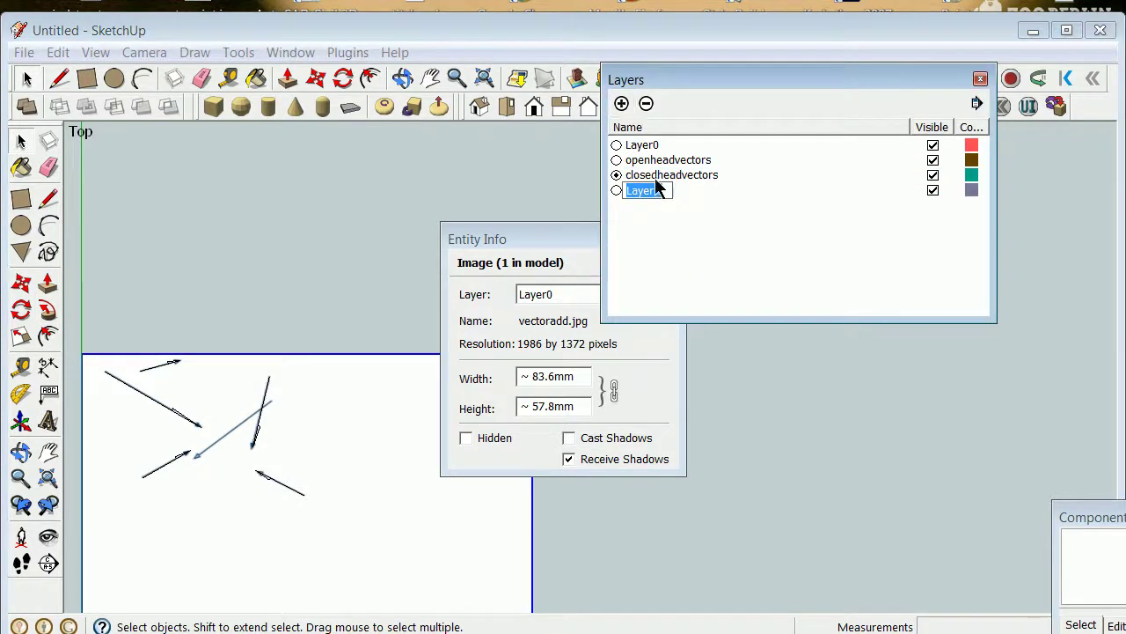
pyautogui.write('image')
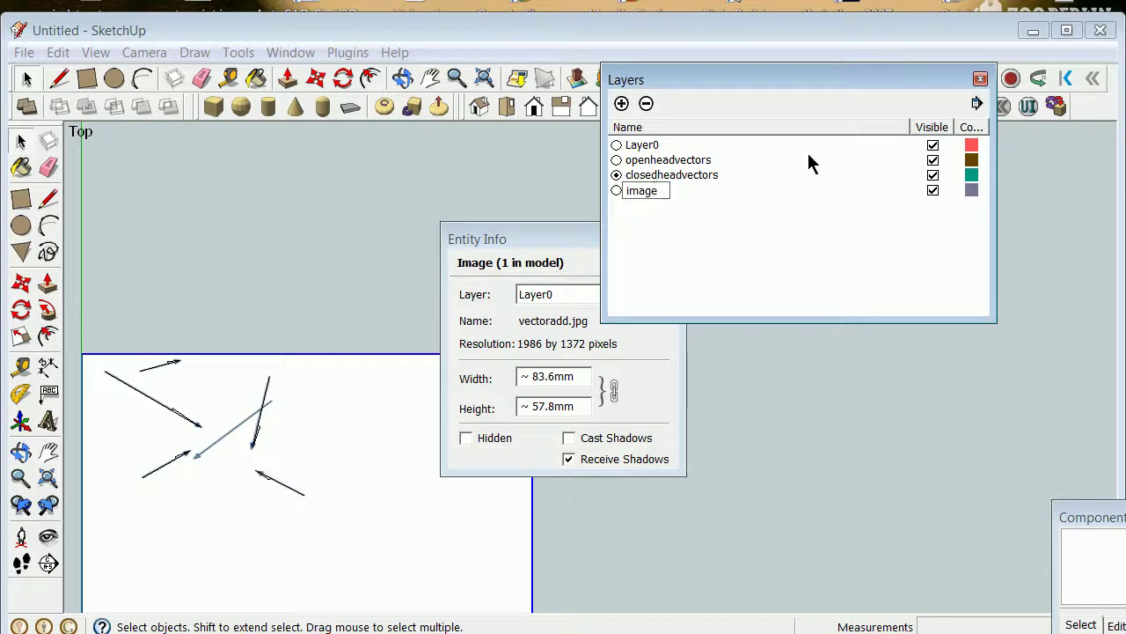
pyautogui.click(616, 190)
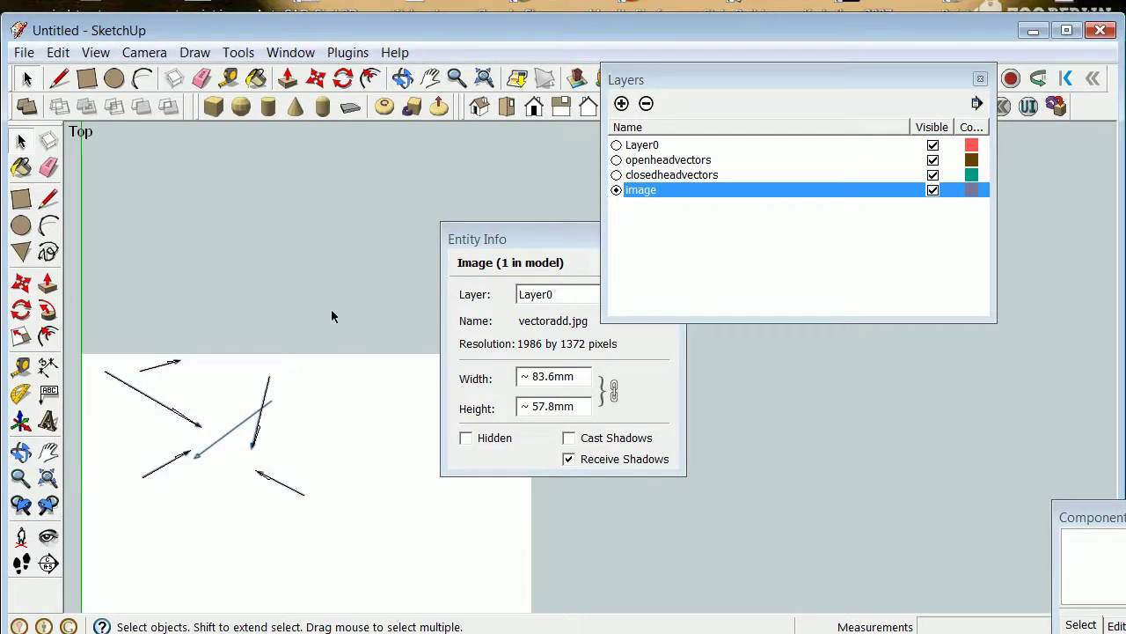
# Assign the vectoradd.jpg picture to the image layer
pyautogui.click(348, 339)
pyautogui.click(355, 356)
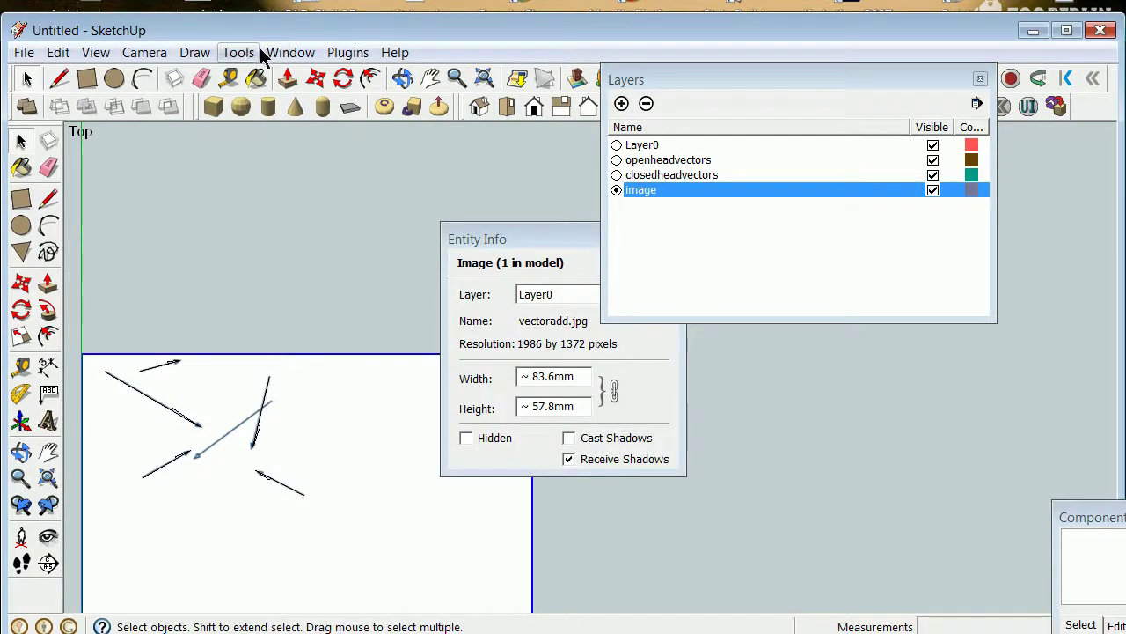
pyautogui.moveTo(534, 228); pyautogui.dragTo(372, 232)
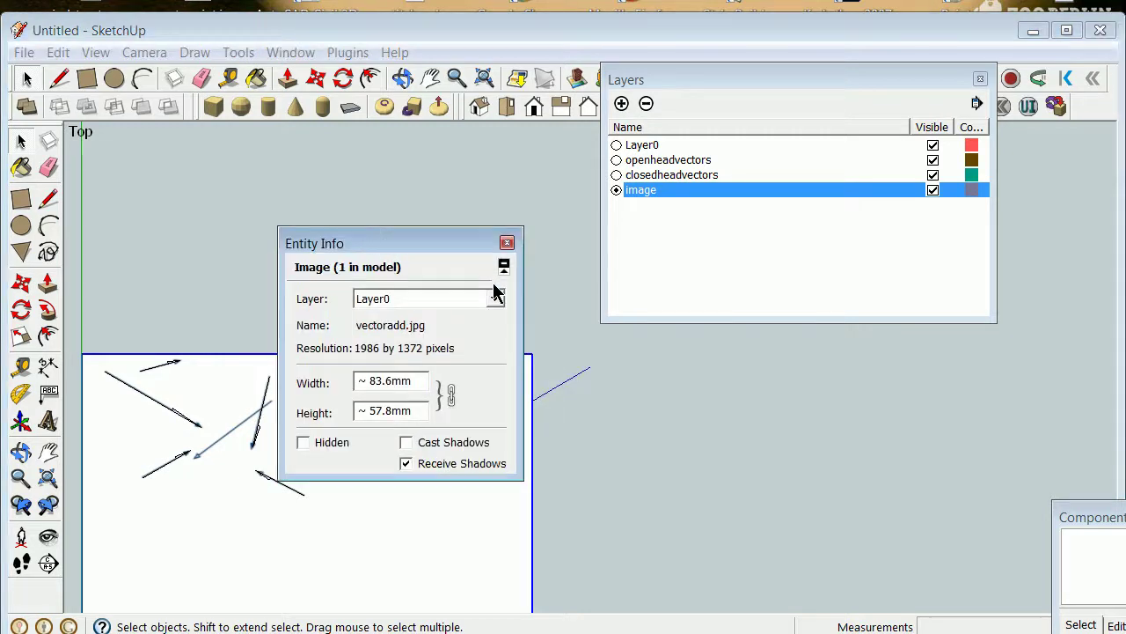
pyautogui.click(494, 298)
pyautogui.click(410, 346)
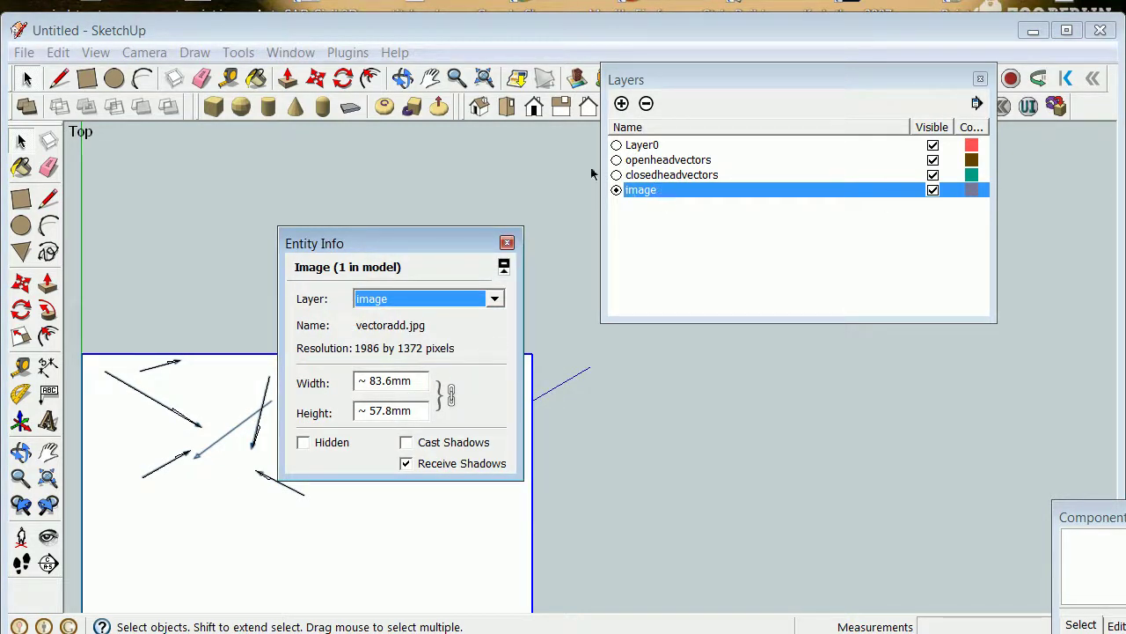
# Make openheadvectors the current layer and hide the image and closedheadvectors layers
pyautogui.click(617, 160)
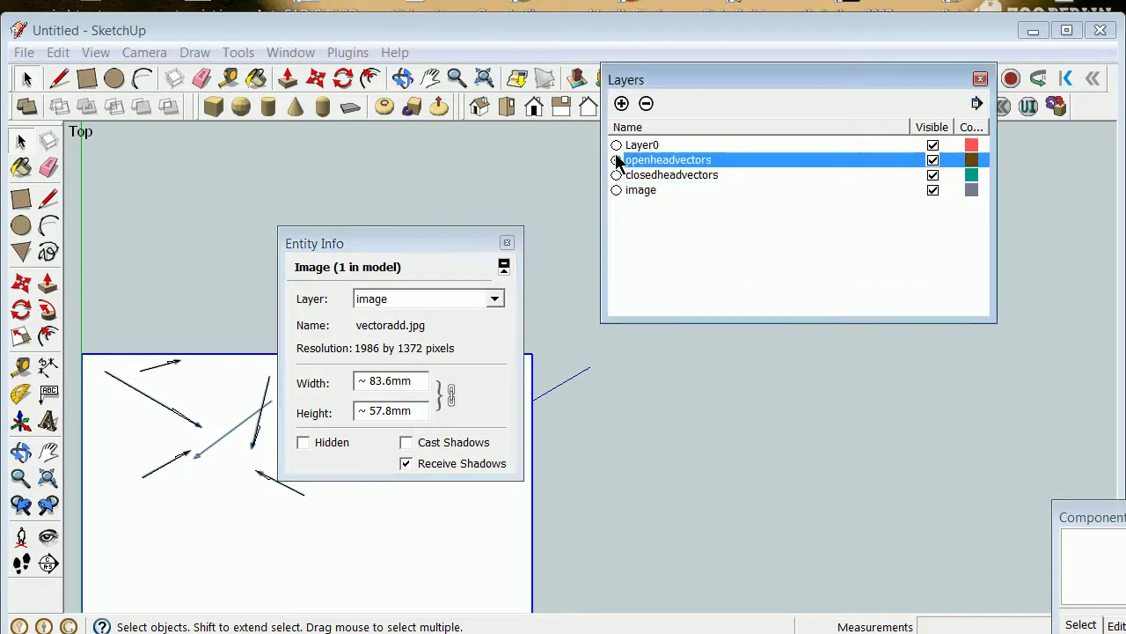
pyautogui.click(933, 190)
pyautogui.click(932, 175)
pyautogui.moveTo(286, 458)
pyautogui.mouseDown(button='middle')
pyautogui.moveTo(184, 372)
pyautogui.moveTo(162, 311)
pyautogui.moveTo(178, 343)
pyautogui.mouseUp(button='middle')
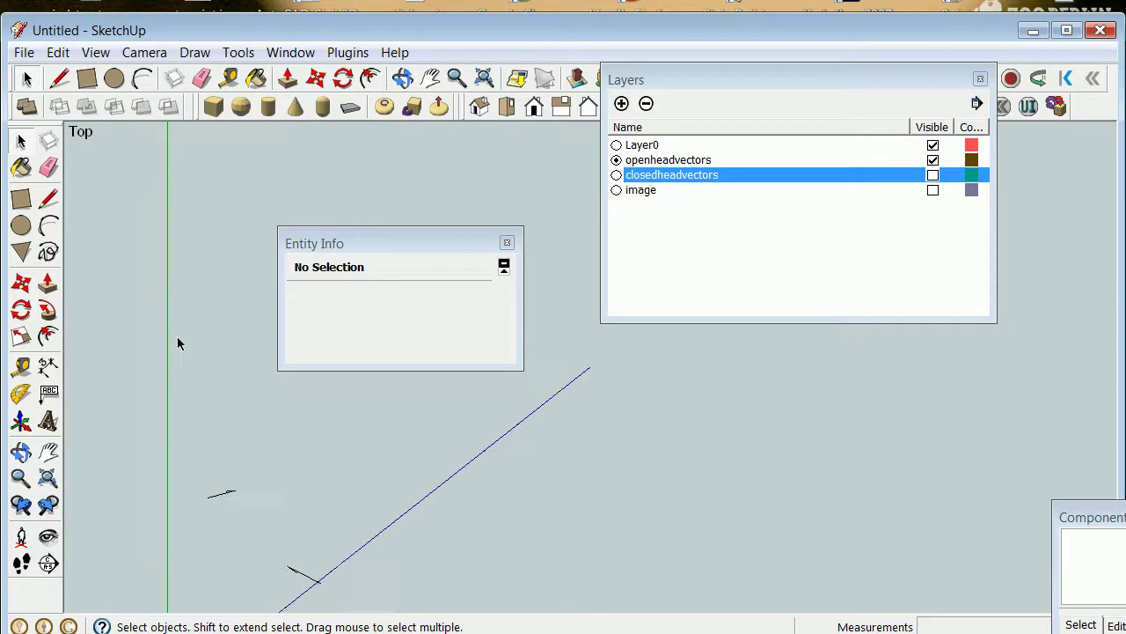
# Show the closedheadvectors layer, make it current and hide the openheadvectors layer
pyautogui.click(933, 175)
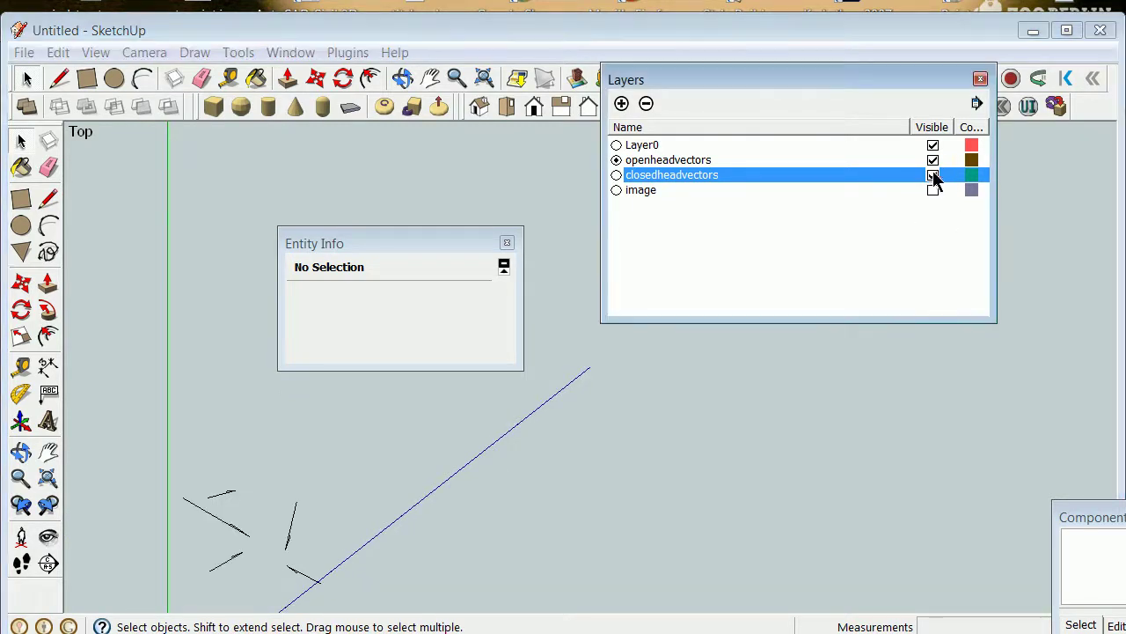
pyautogui.click(933, 159)
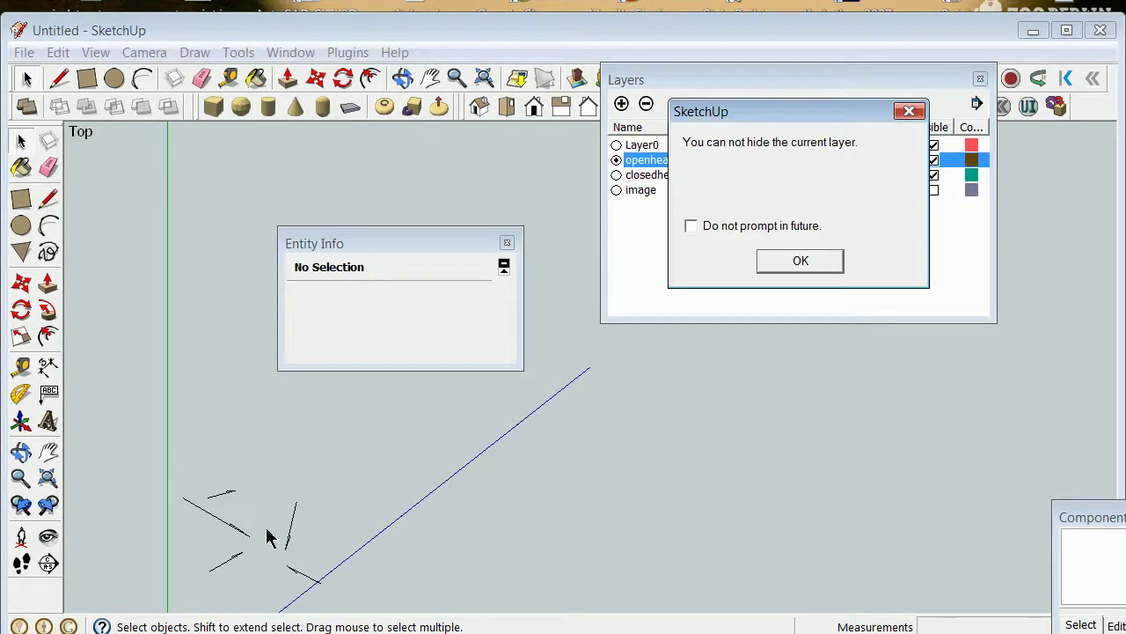
pyautogui.click(801, 262)
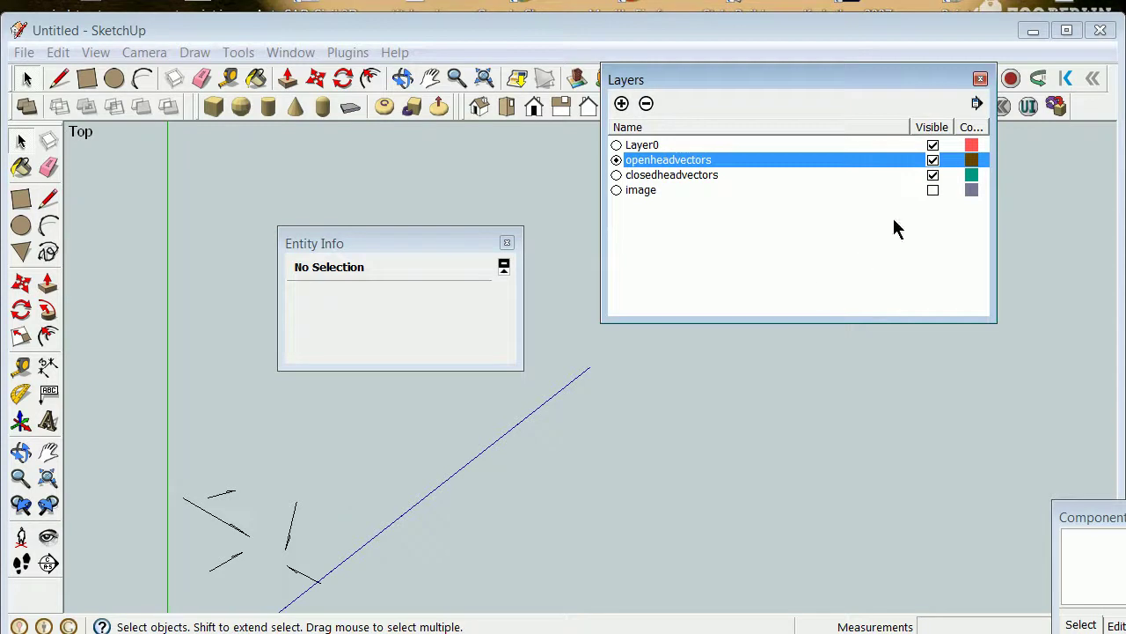
pyautogui.click(933, 159)
pyautogui.click(785, 262)
pyautogui.click(617, 175)
pyautogui.click(933, 159)
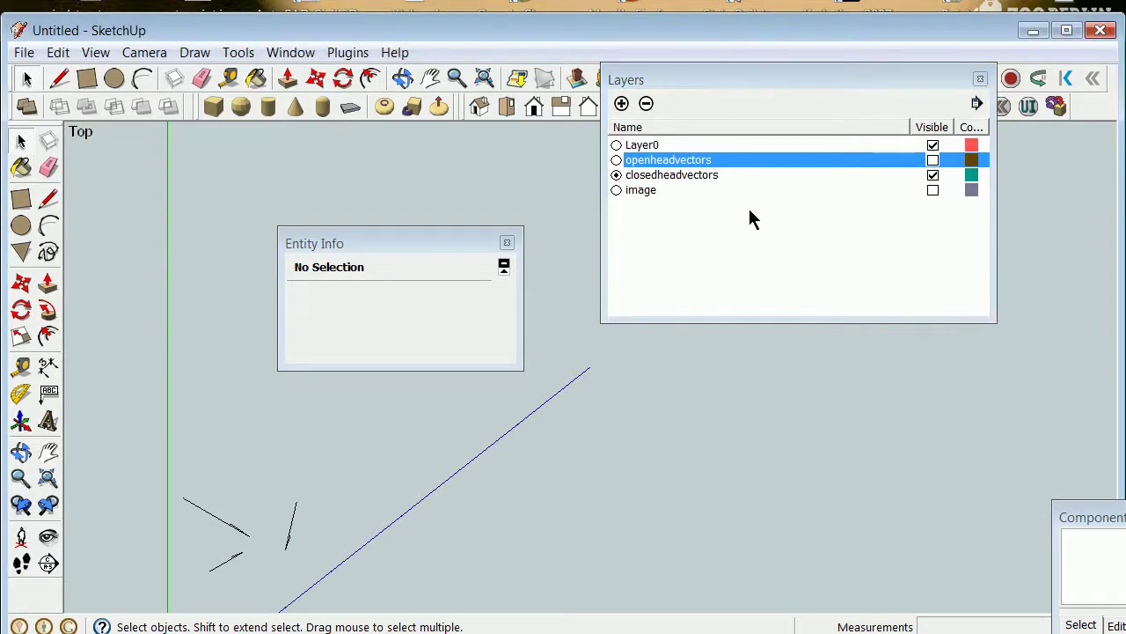
# Make openheadvectors the current, visible layer and show the image layer
pyautogui.click(617, 160)
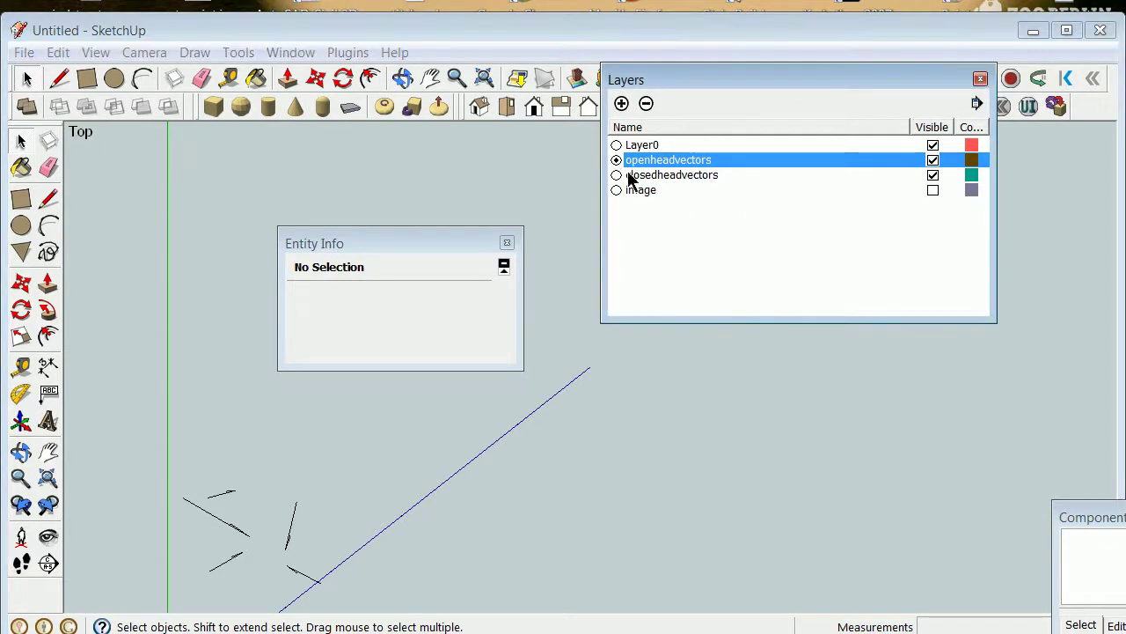
pyautogui.click(933, 190)
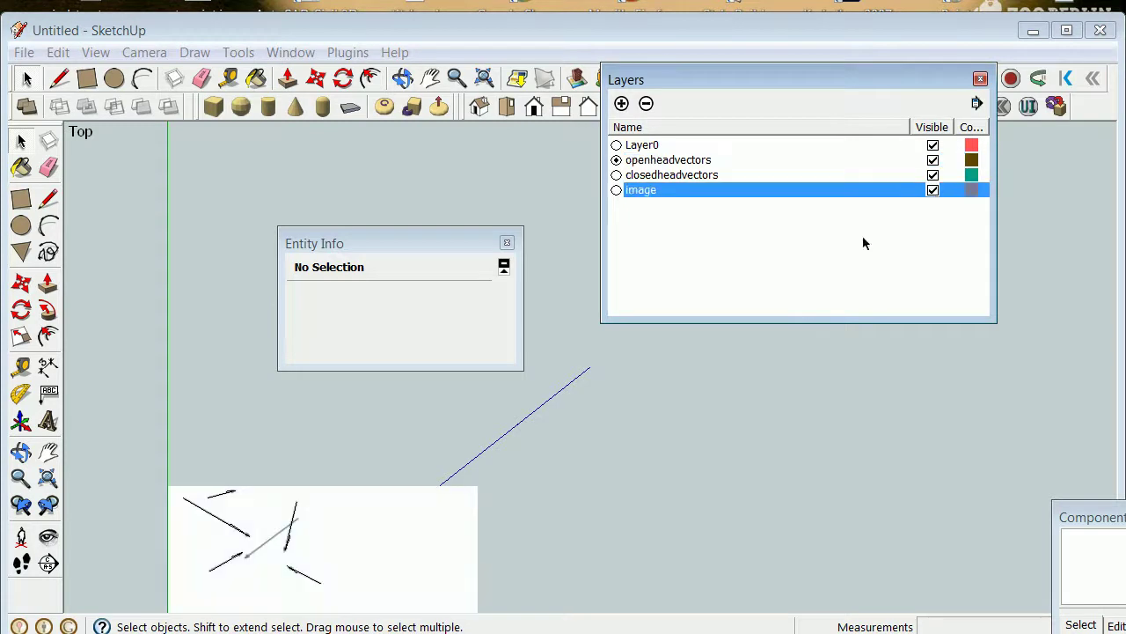
pyautogui.click(233, 583)
pyautogui.scroll(3, 277, 585)
pyautogui.scroll(-2, 314, 568)
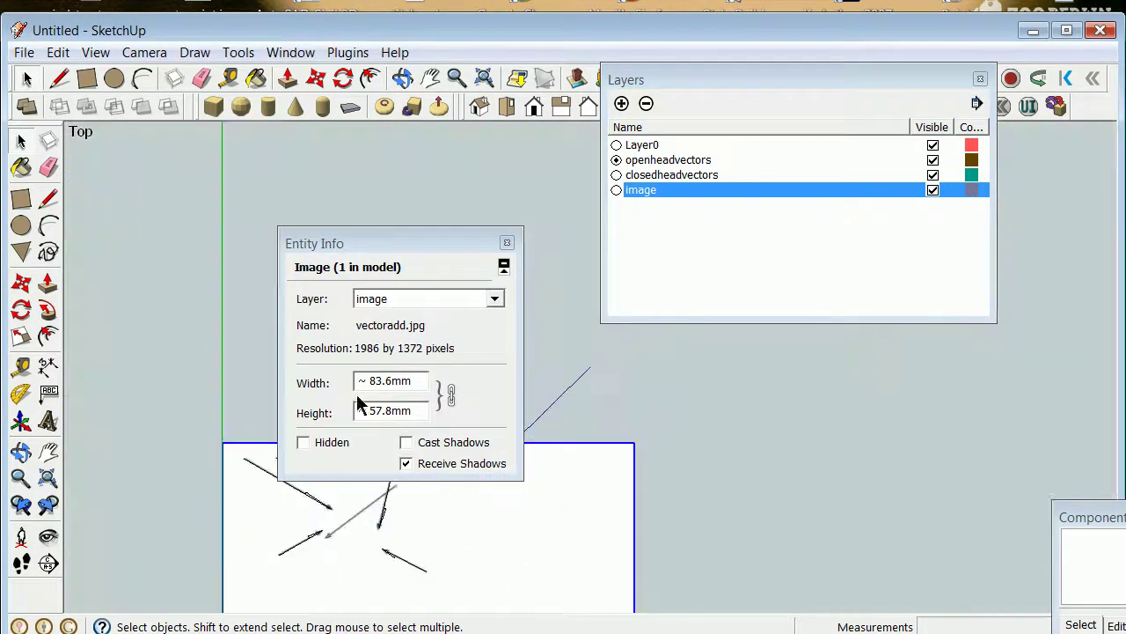
# Close the Entity Info window to free the view of the vector diagram
pyautogui.click(507, 242)
pyautogui.scroll(3, 368, 573)
pyautogui.scroll(2, 399, 540)
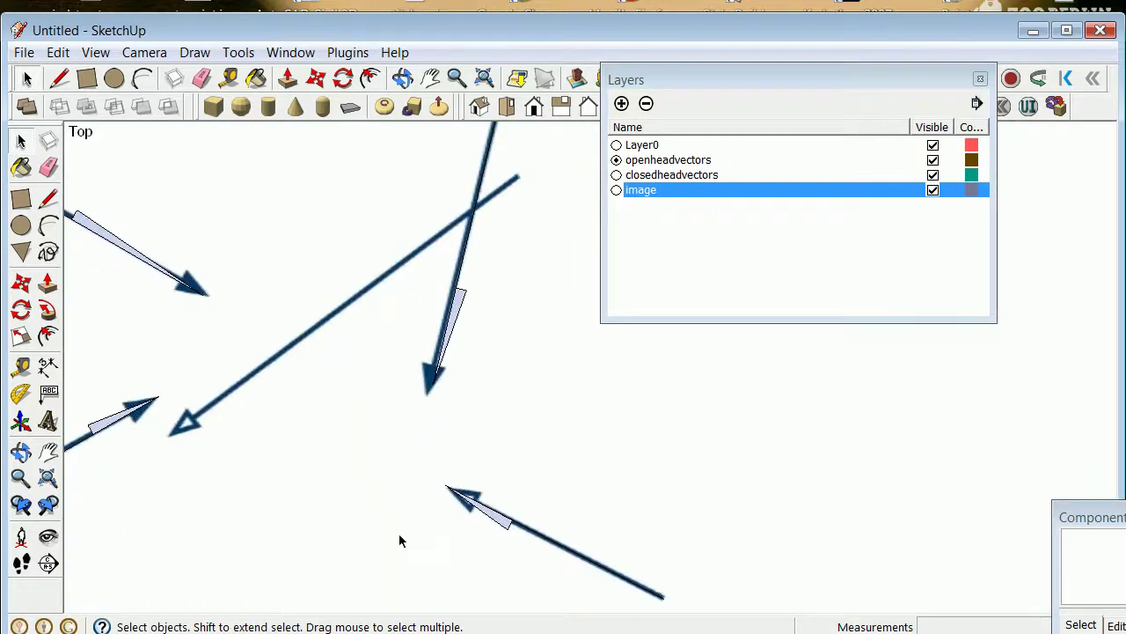
pyautogui.scroll(-3, 433, 508)
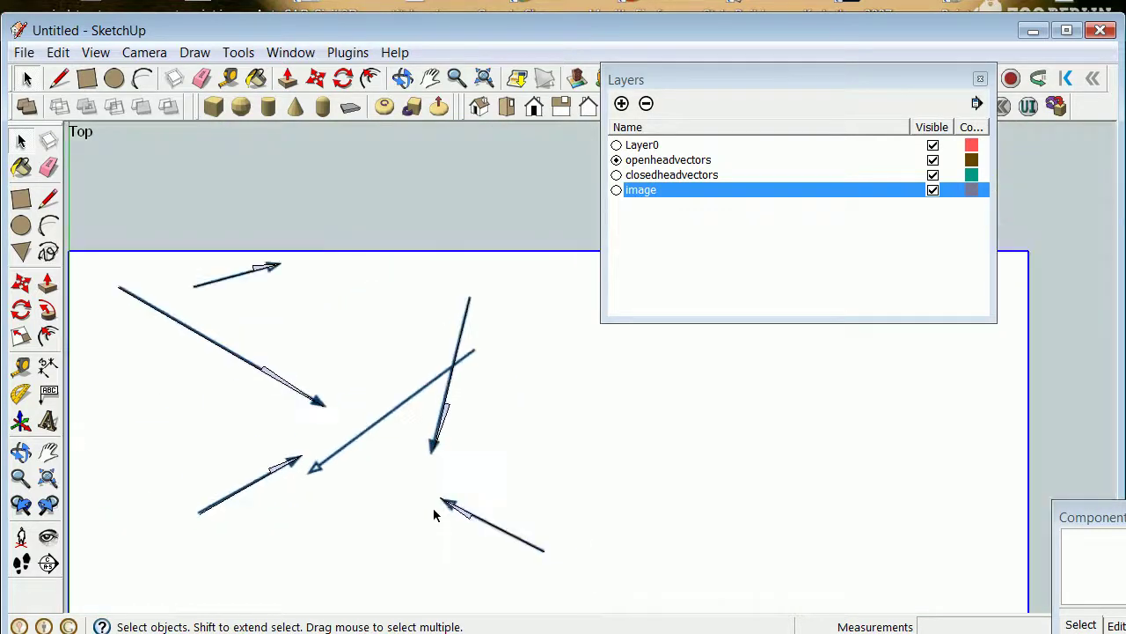
pyautogui.click(273, 376)
pyautogui.click(250, 275)
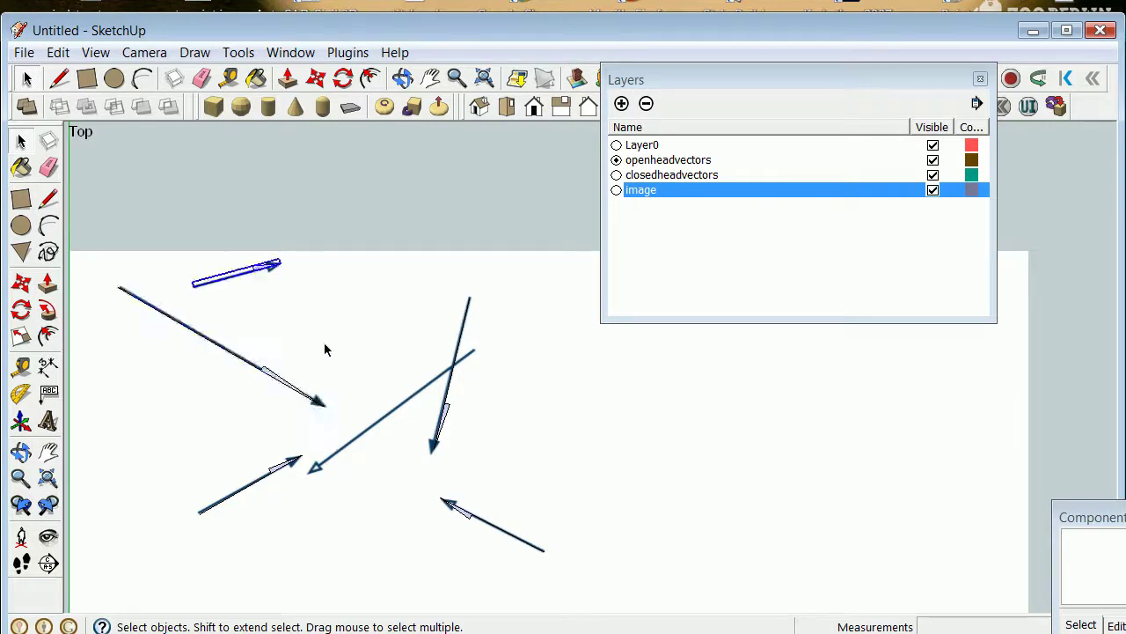
pyautogui.click(444, 416)
pyautogui.click(363, 481)
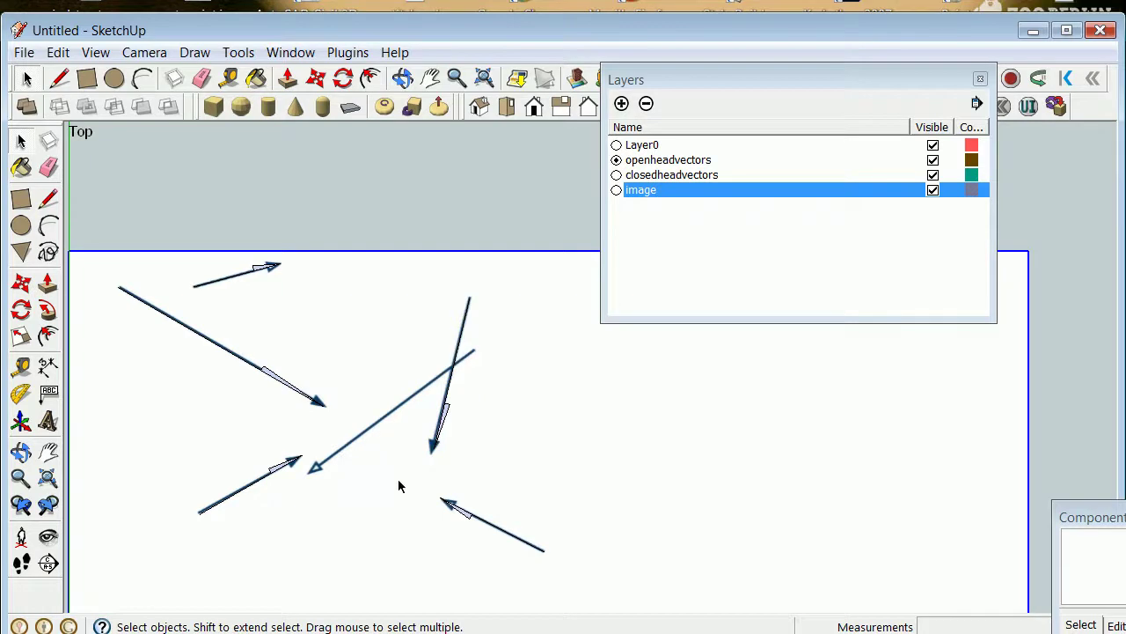
# Copy the unitarrow from the lower-right open-headed vector to the tail of the untraced long open-headed vector, about 18.6 mm away
pyautogui.scroll(4, 421, 490)
pyautogui.click(473, 525)
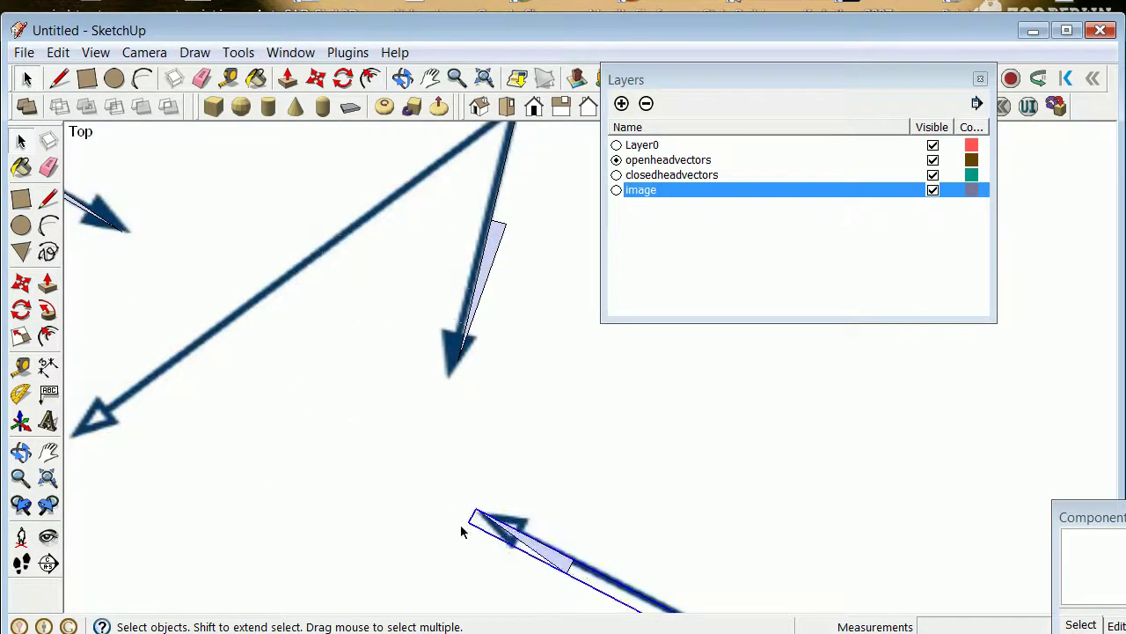
pyautogui.scroll(-4, 431, 521)
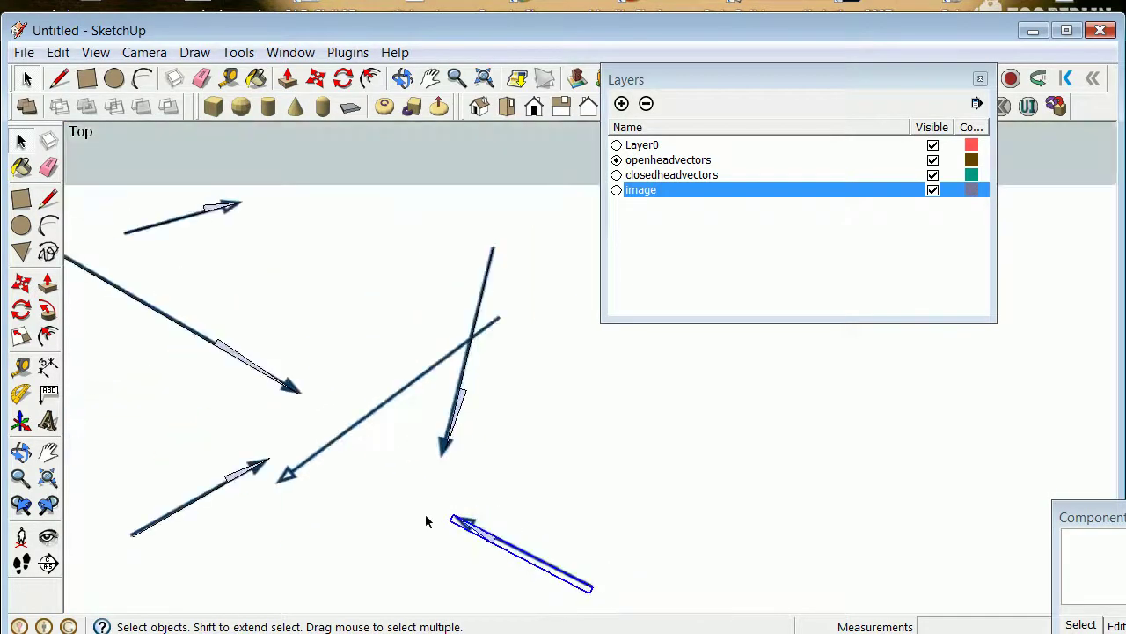
pyautogui.click(21, 282)
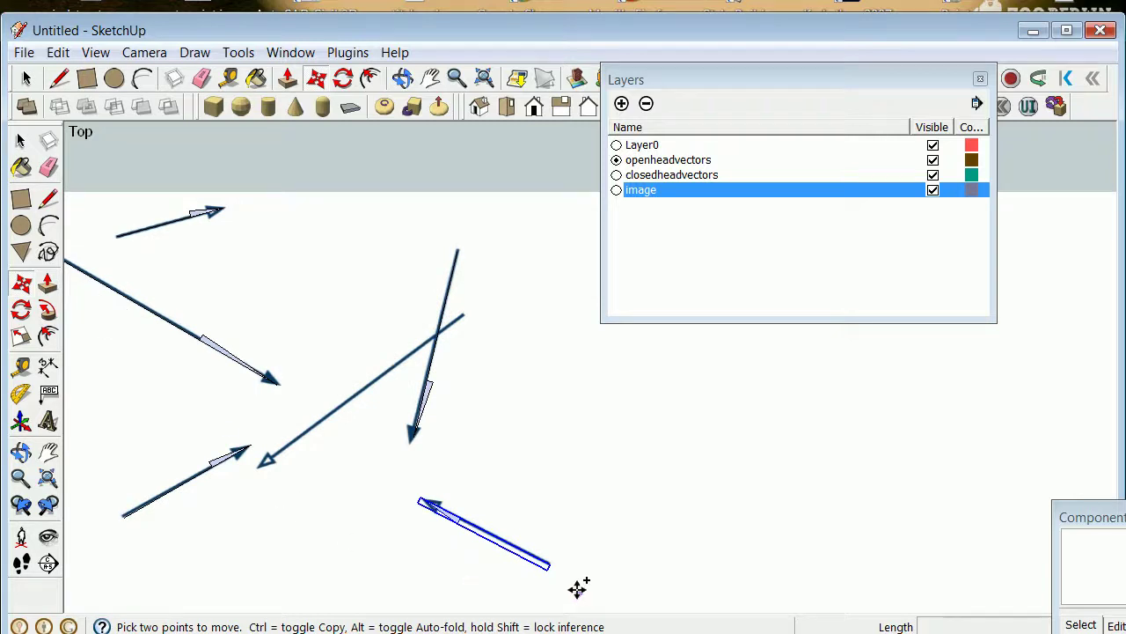
pyautogui.click(556, 564)
pyautogui.press('ctrl')
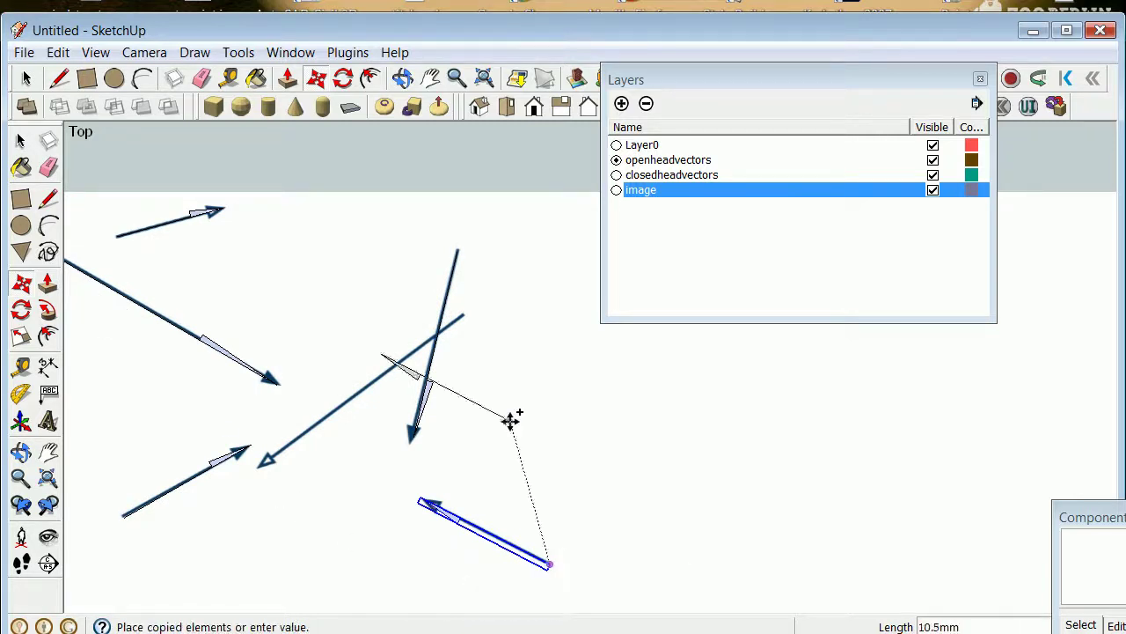
pyautogui.scroll(4, 465, 311)
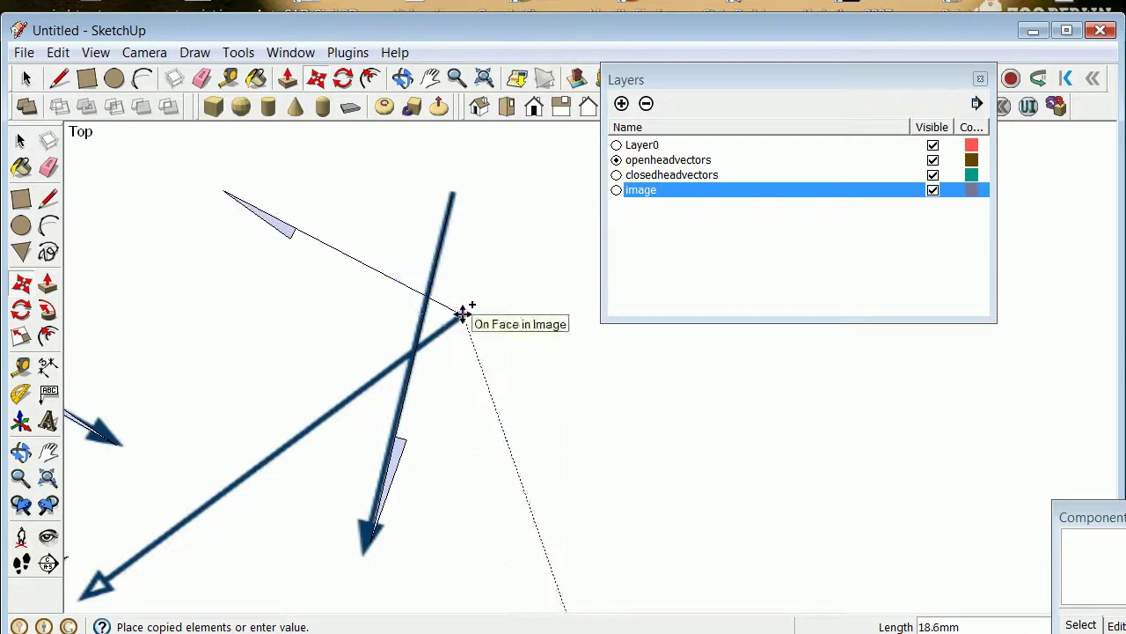
pyautogui.click(463, 314)
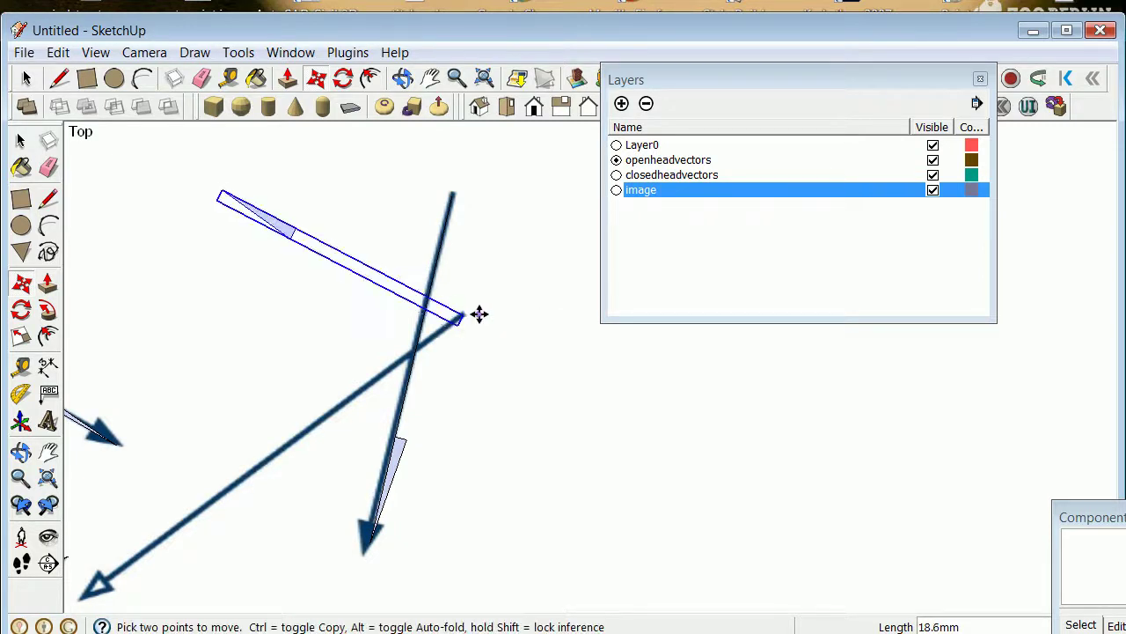
# Rotate the copied arrow about its tail so that it lies along the long open-headed vector in the picture
pyautogui.click(21, 310)
pyautogui.click(462, 314)
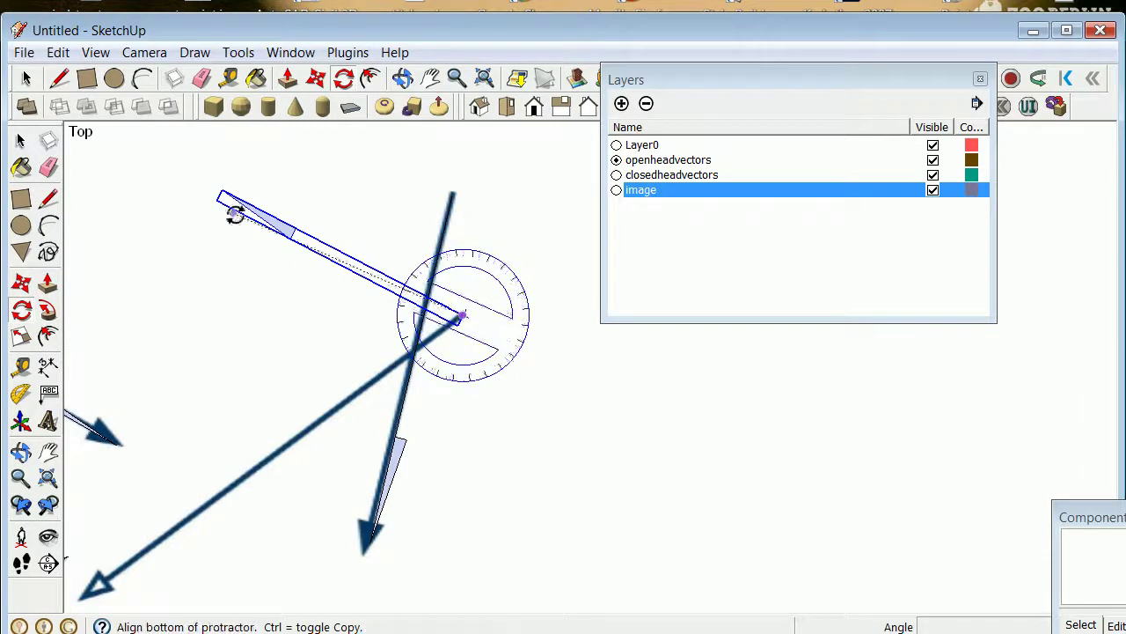
pyautogui.click(204, 180)
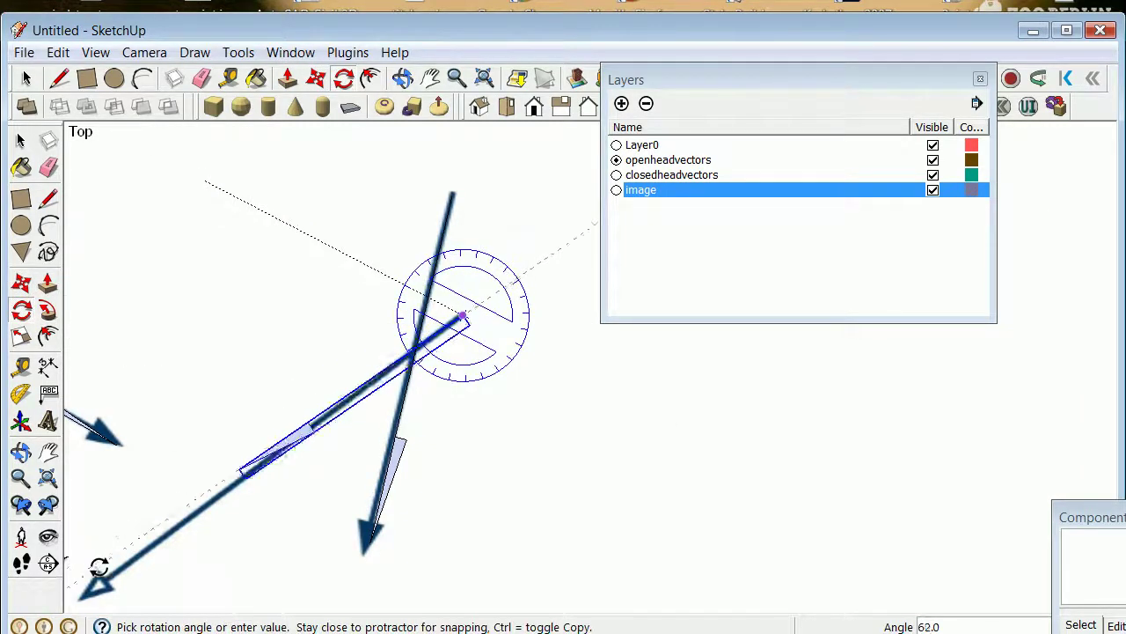
pyautogui.scroll(-1, 94, 586)
pyautogui.scroll(3, 95, 593)
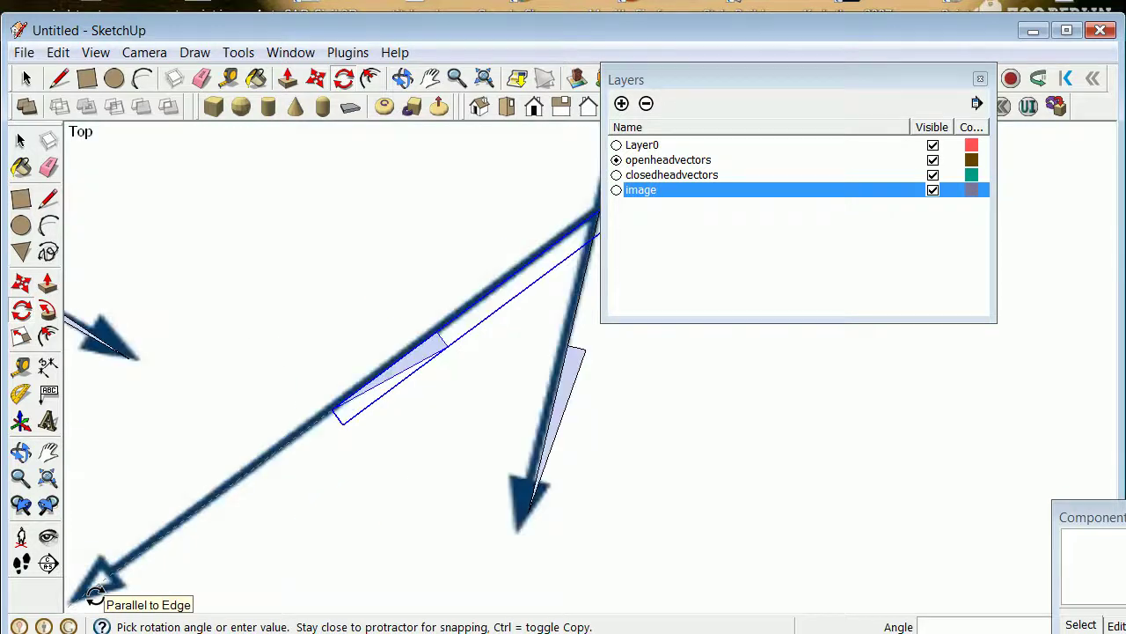
pyautogui.click(94, 593)
pyautogui.click(21, 141)
pyautogui.click(288, 277)
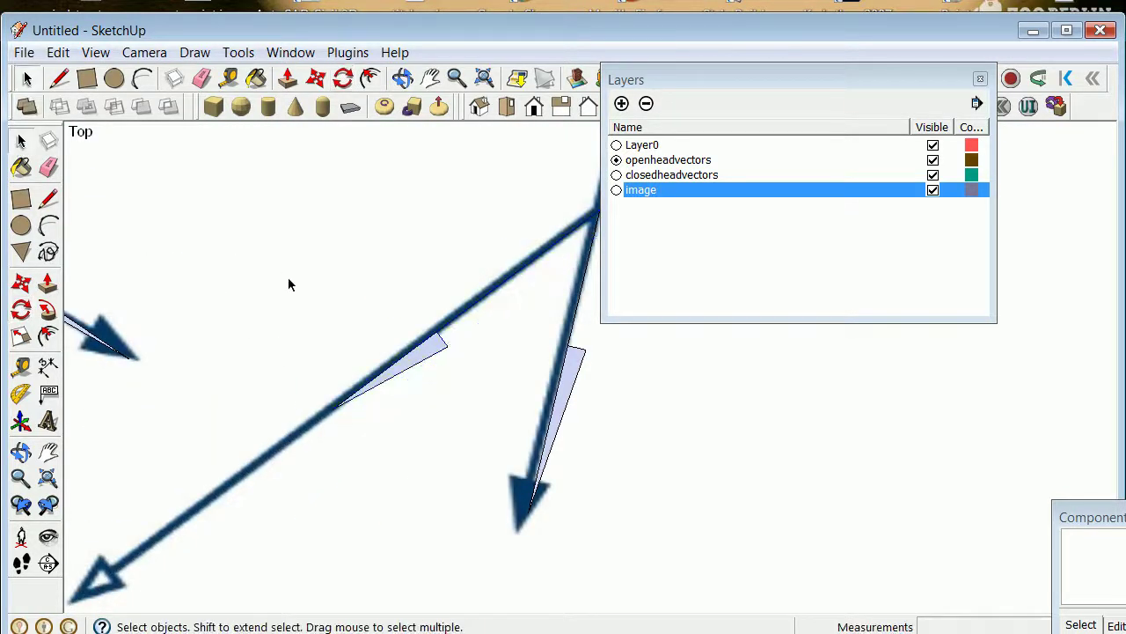
# Scale the rotated arrow lengthwise until its tip meets the open arrowhead of the long vector
pyautogui.scroll(-4, 345, 406)
pyautogui.scroll(3, 293, 502)
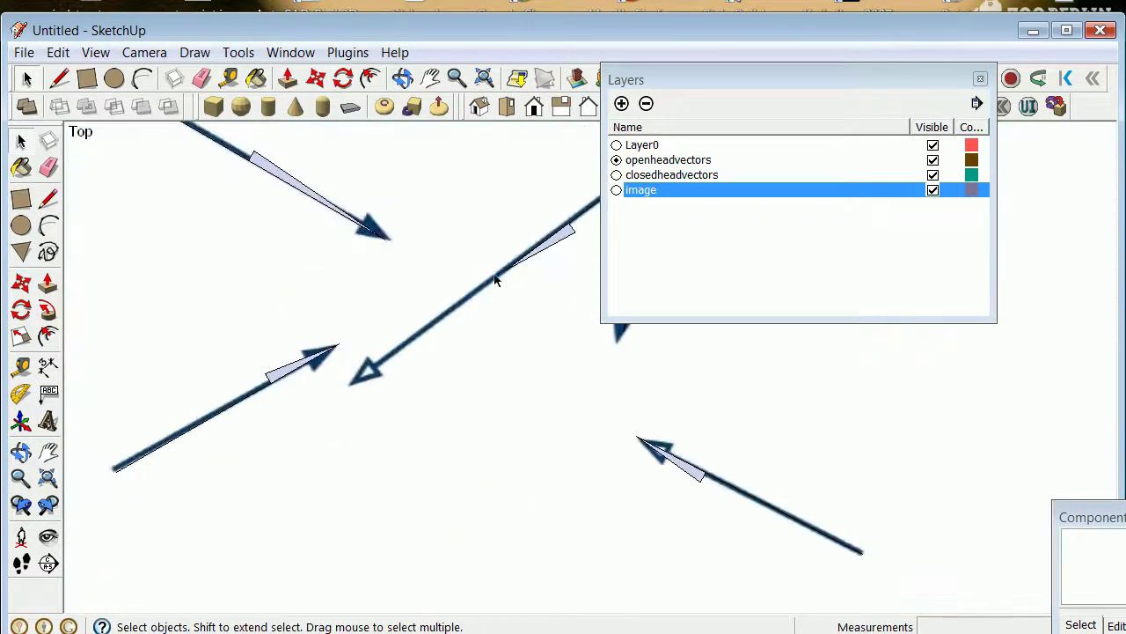
pyautogui.click(526, 263)
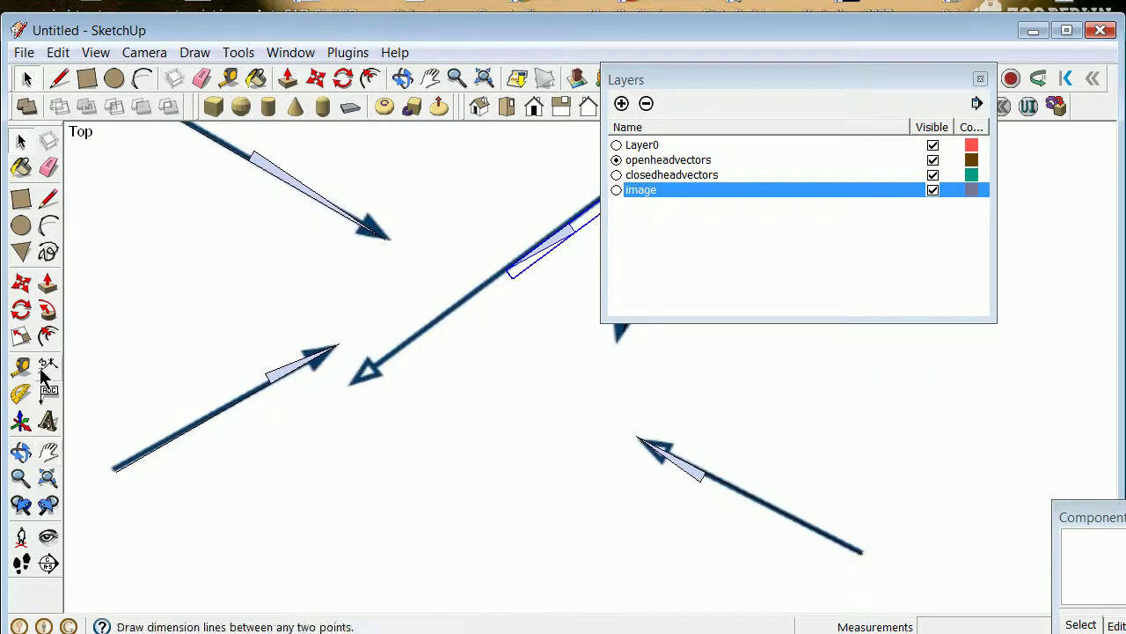
pyautogui.press('s')
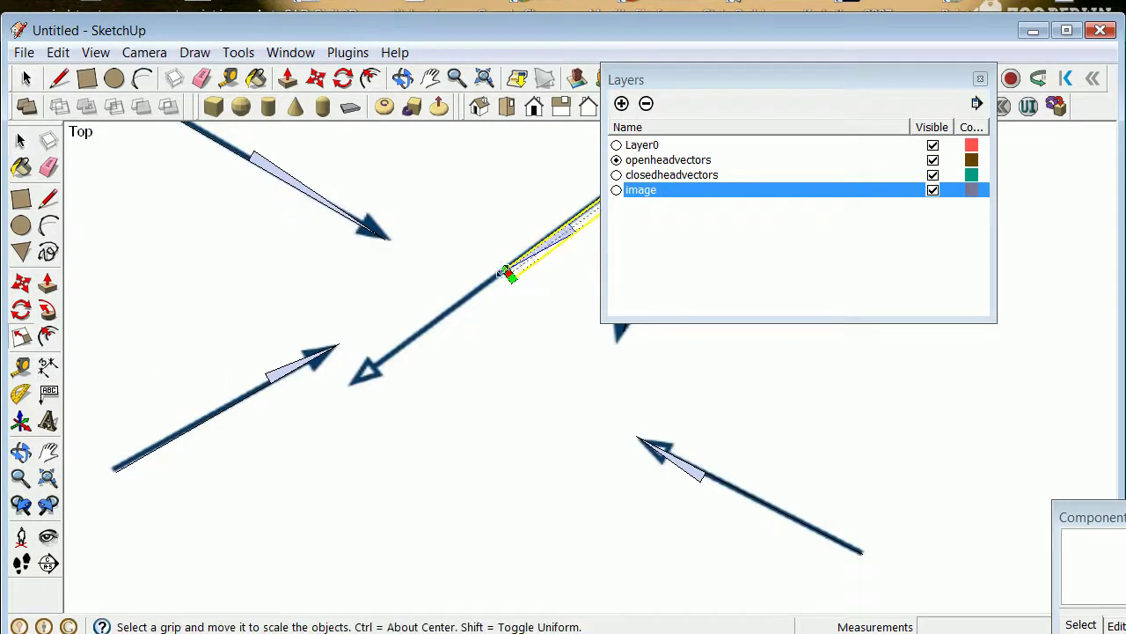
pyautogui.moveTo(511, 272); pyautogui.dragTo(352, 383)
pyautogui.click(22, 141)
pyautogui.click(270, 281)
# Select the three open-headed arrows together and check their layer assignment in Entity Info
pyautogui.scroll(-5, 285, 332)
pyautogui.click(349, 329)
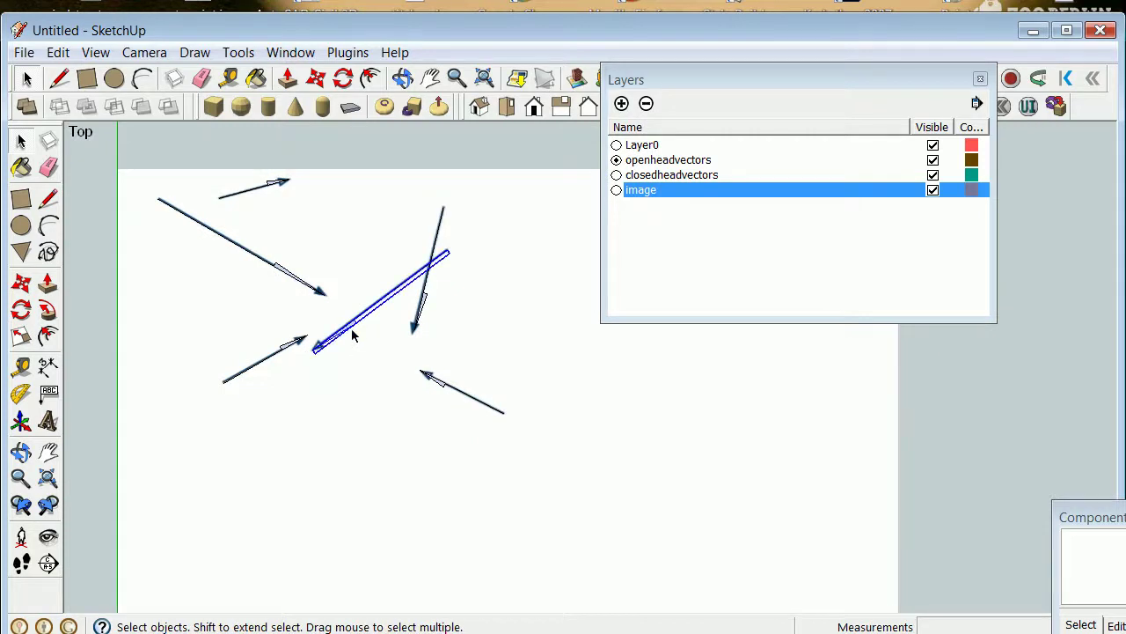
pyautogui.scroll(4, 282, 283)
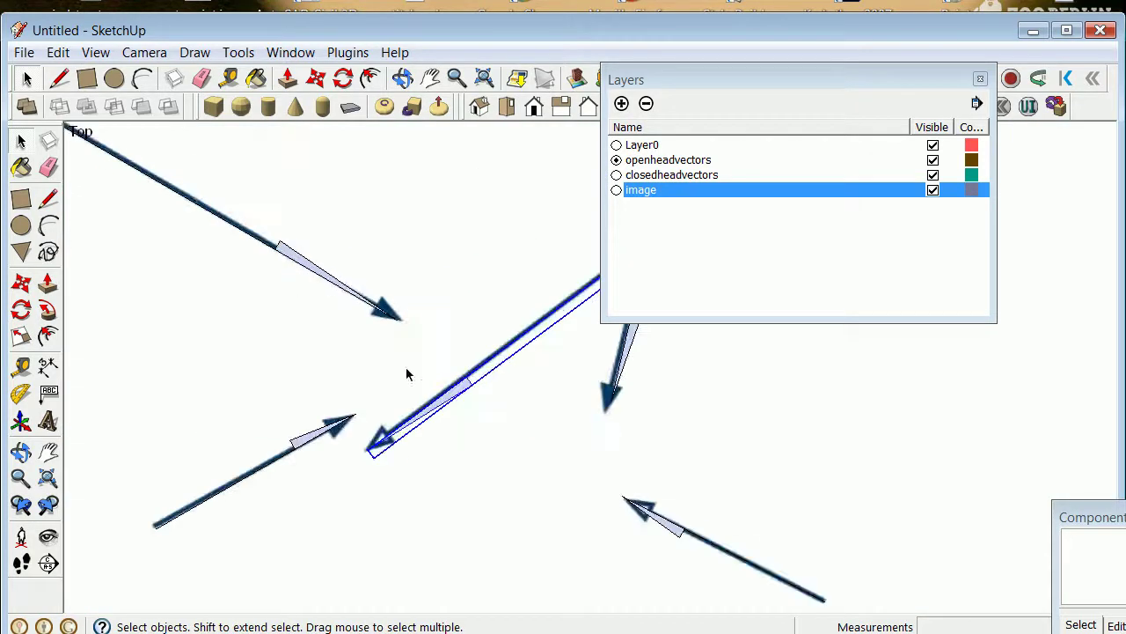
pyautogui.keyDown('shift'); pyautogui.click(661, 524); pyautogui.keyUp('shift')
pyautogui.scroll(-2, 402, 310)
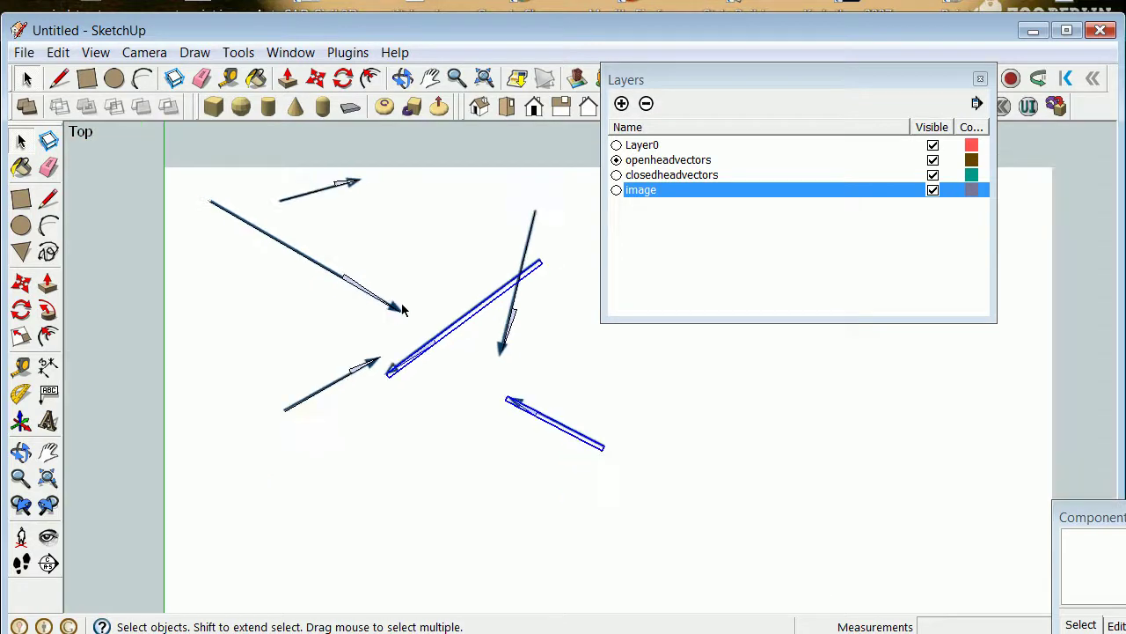
pyautogui.keyDown('shift'); pyautogui.click(343, 190); pyautogui.keyUp('shift')
pyautogui.rightClick(305, 198)
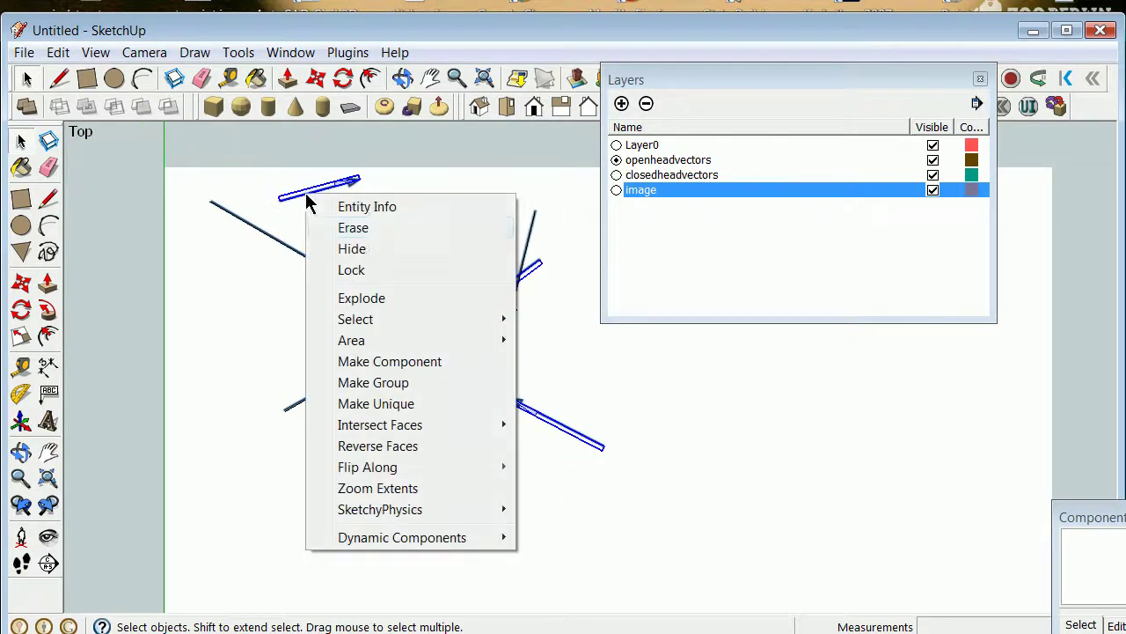
pyautogui.click(378, 206)
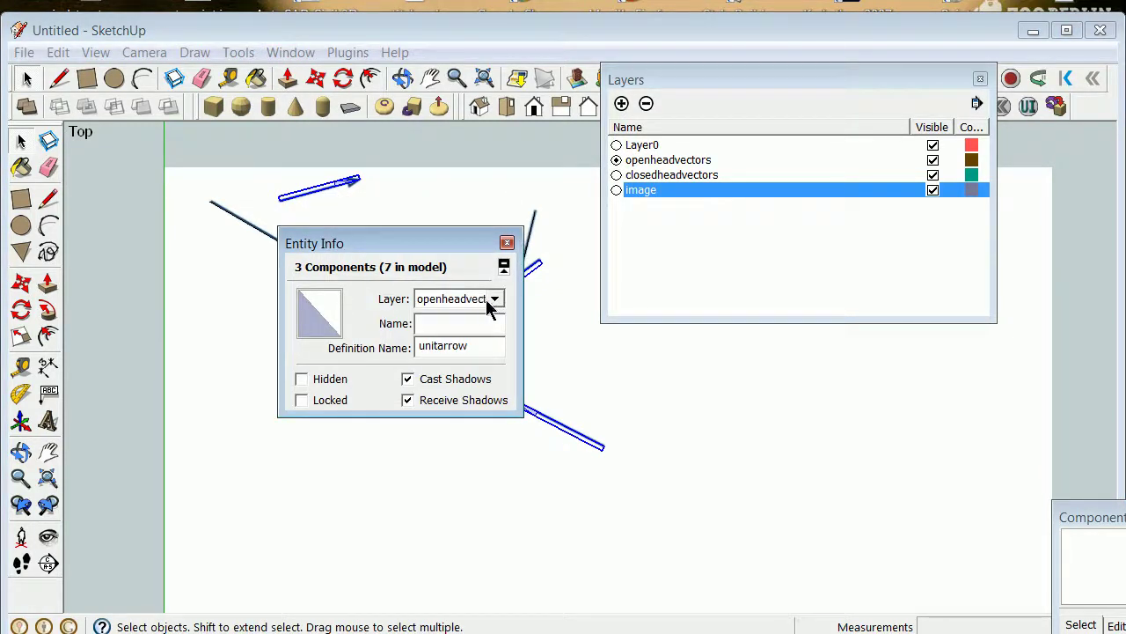
pyautogui.click(432, 192)
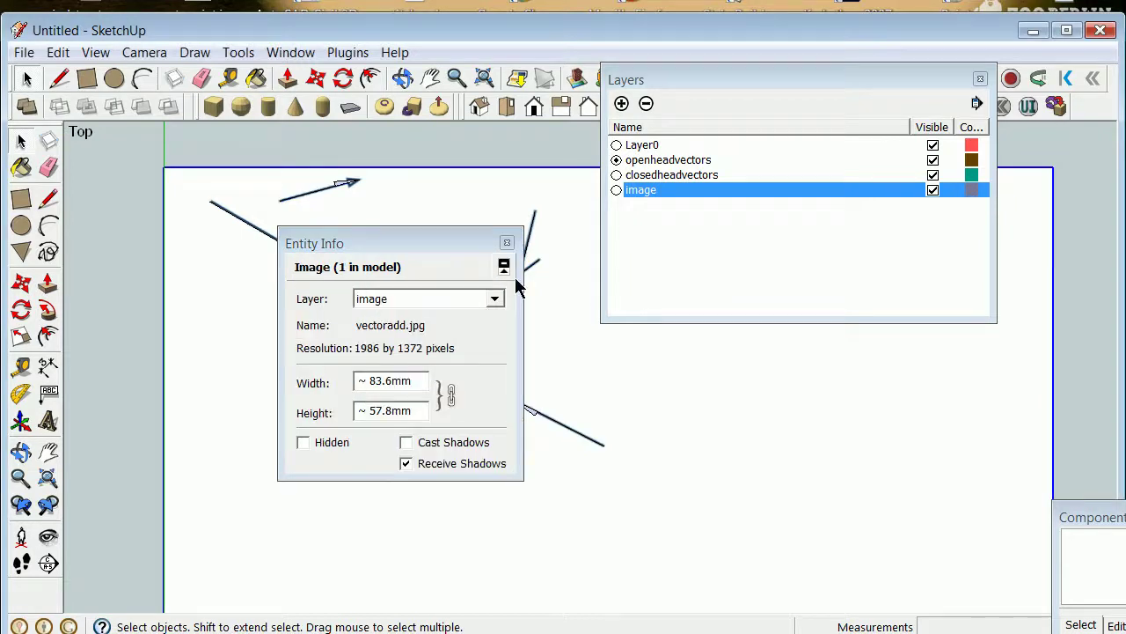
pyautogui.click(507, 243)
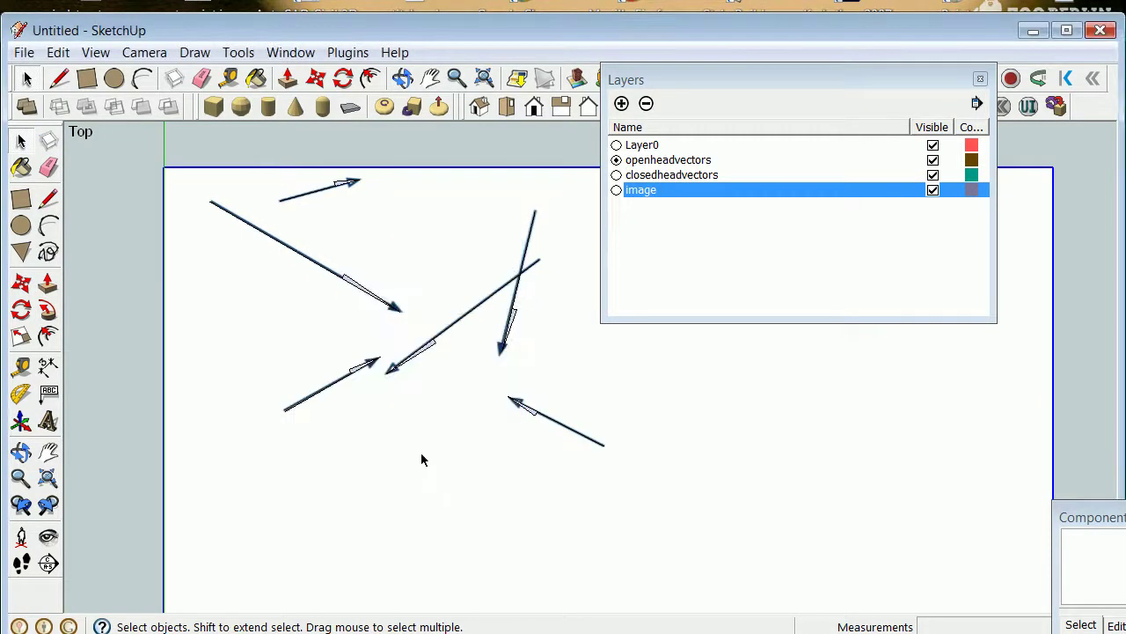
# Select the three closed-headed arrows together and check their layer assignment in Entity Info
pyautogui.click(354, 372)
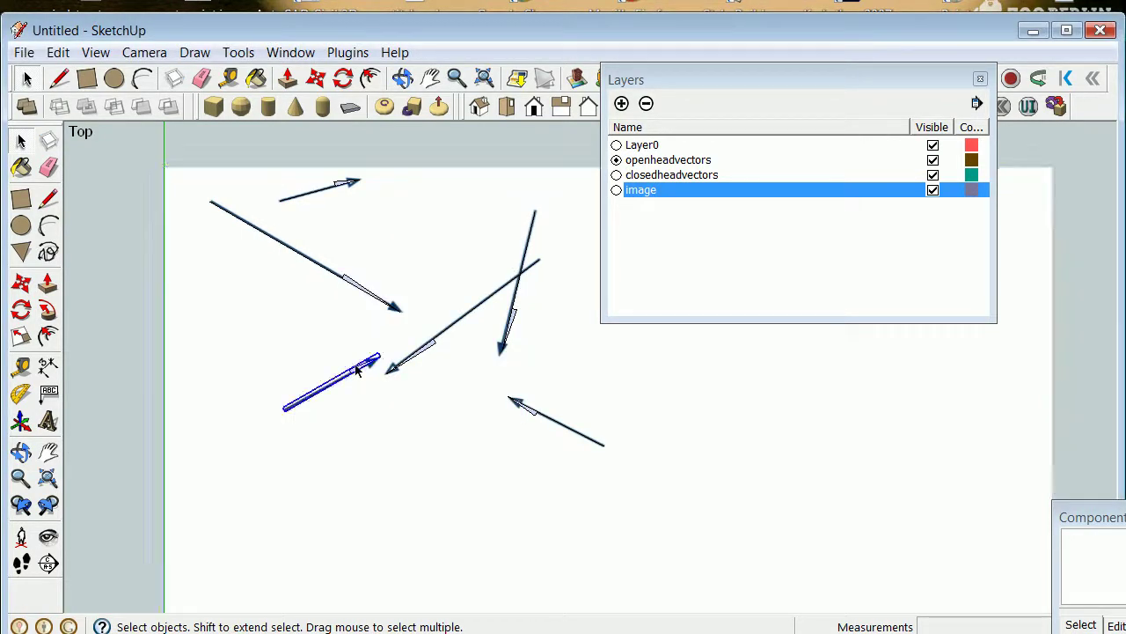
pyautogui.keyDown('shift'); pyautogui.click(388, 307); pyautogui.keyUp('shift')
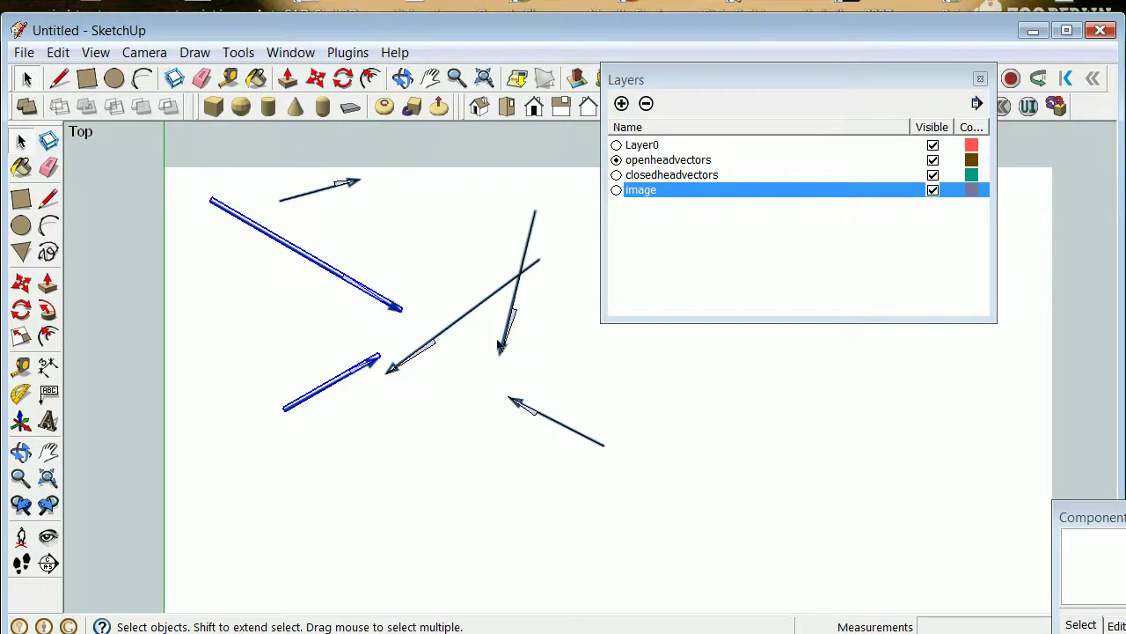
pyautogui.keyDown('shift'); pyautogui.click(508, 336); pyautogui.keyUp('shift')
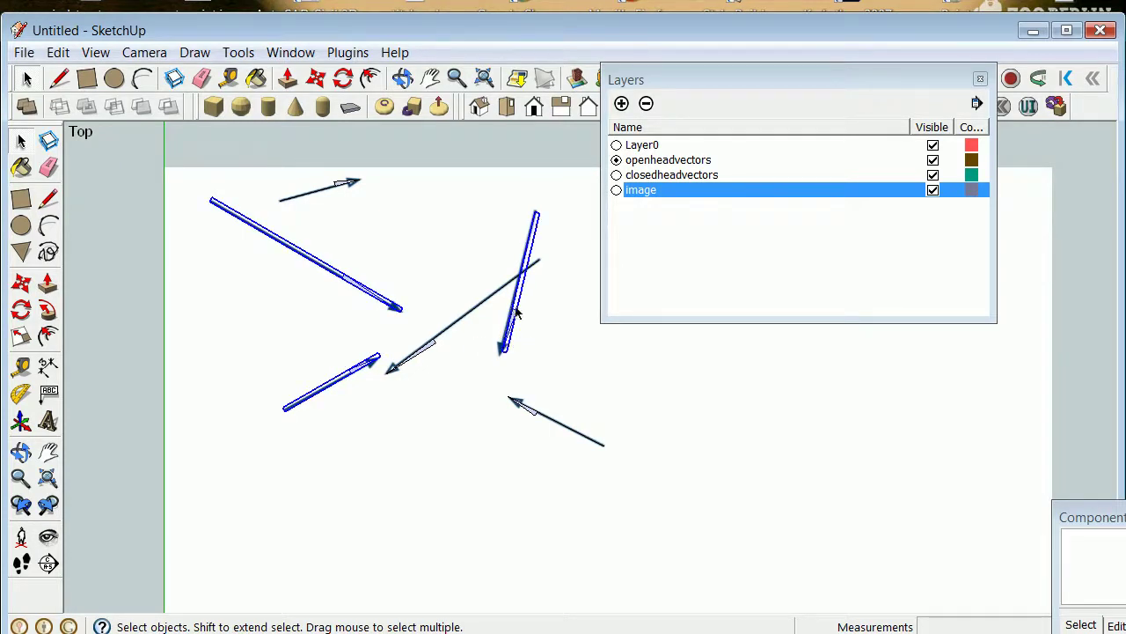
pyautogui.rightClick(516, 314)
pyautogui.click(572, 320)
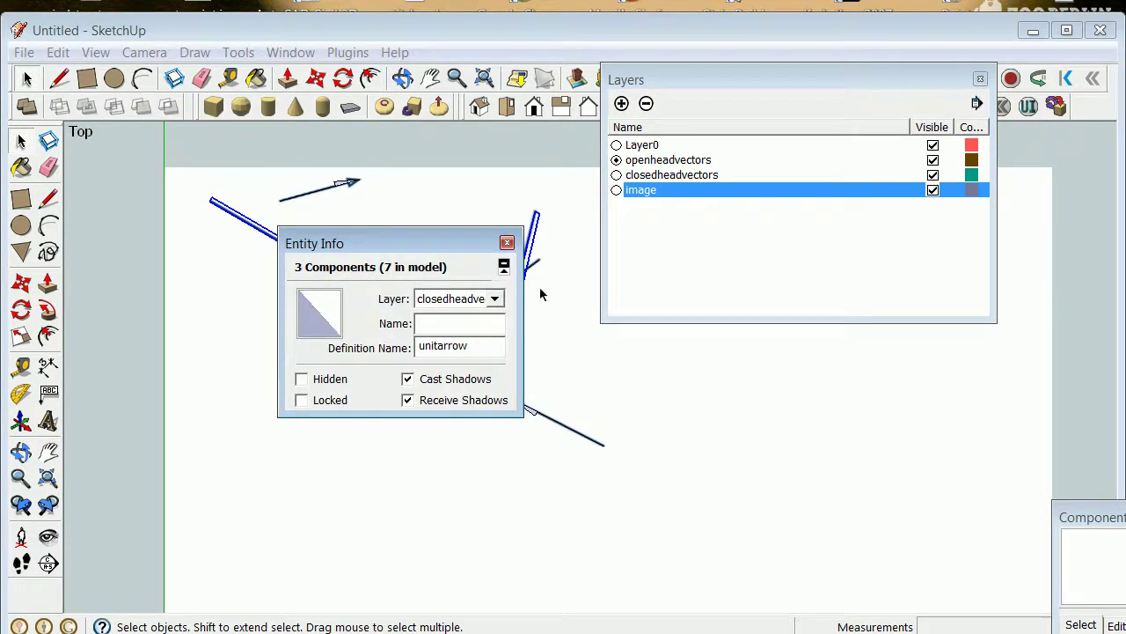
pyautogui.click(506, 242)
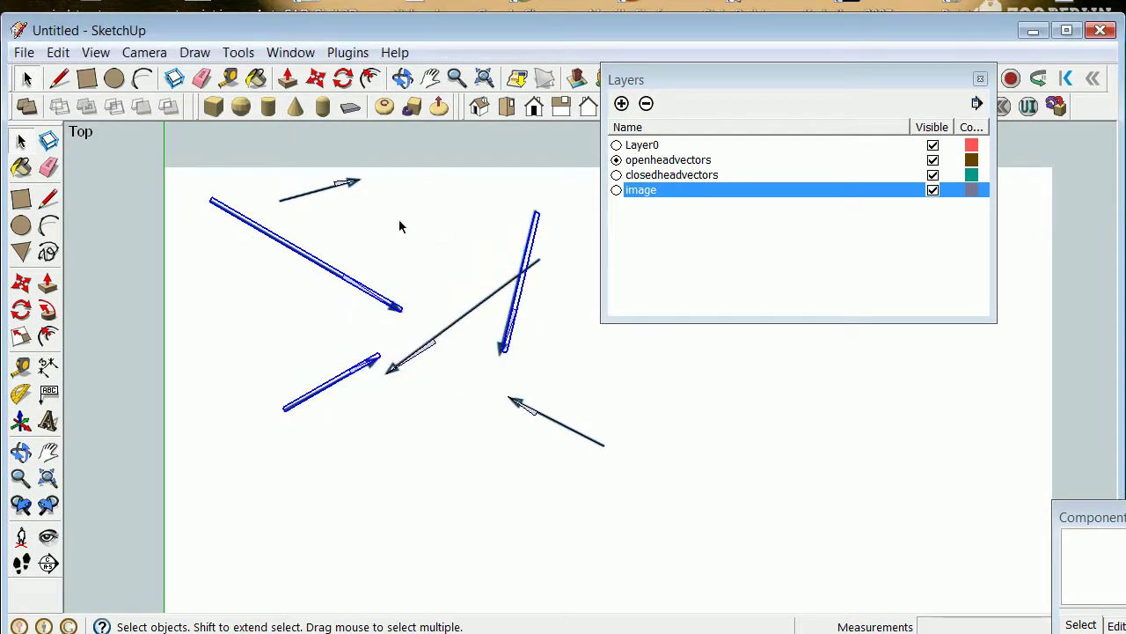
pyautogui.click(398, 222)
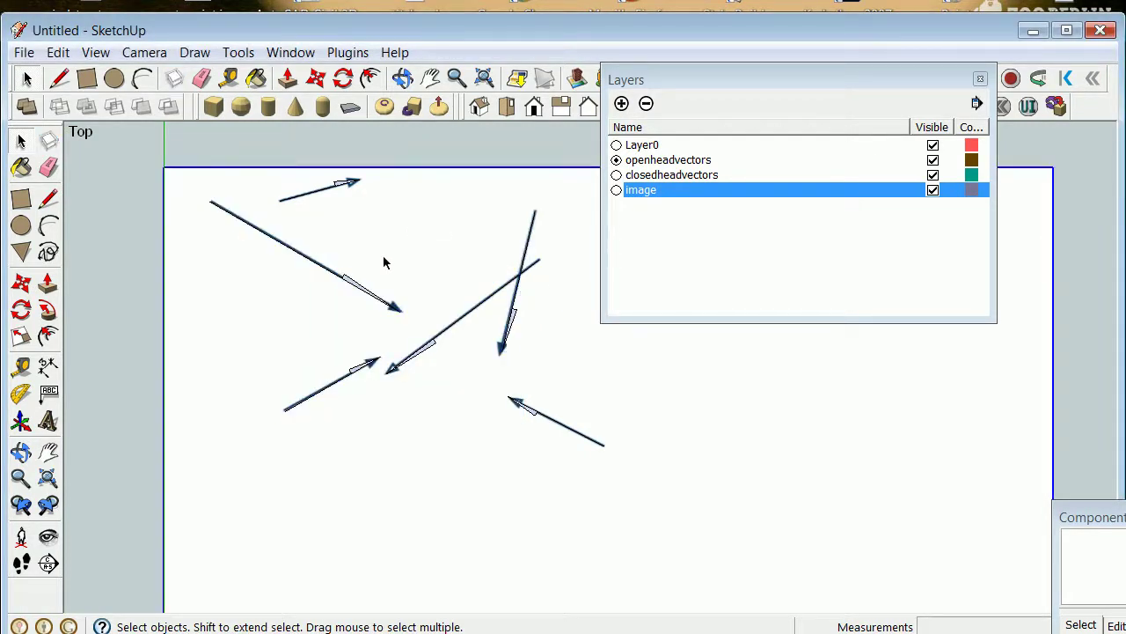
# Hide the image layer and check the closedheadvectors layer by switching its visibility off and on
pyautogui.click(933, 190)
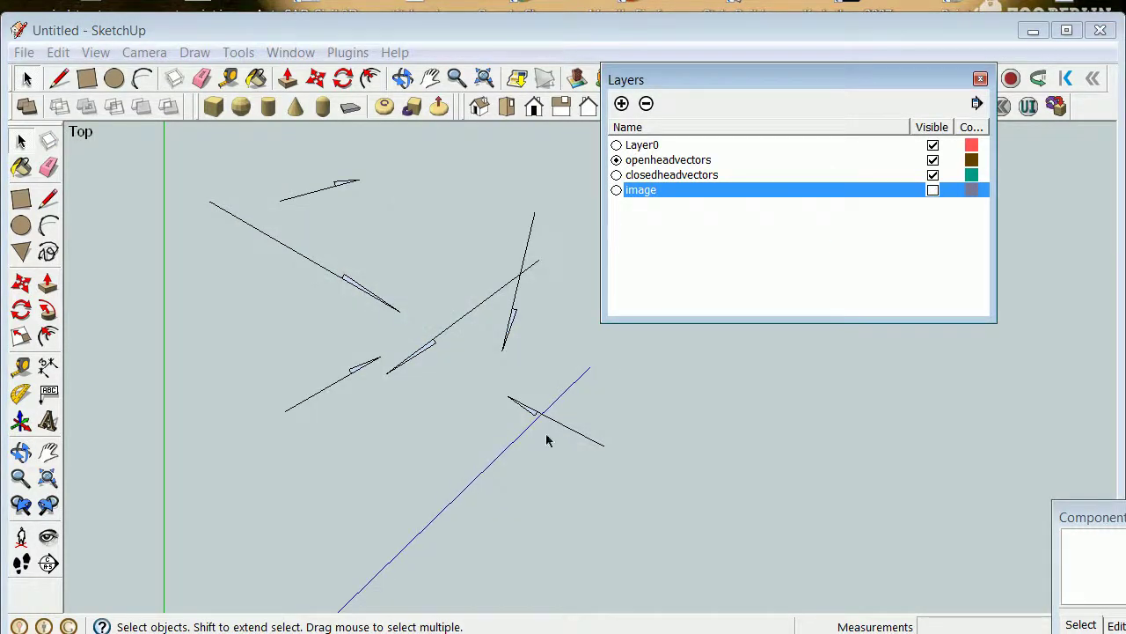
pyautogui.click(933, 175)
pyautogui.click(932, 175)
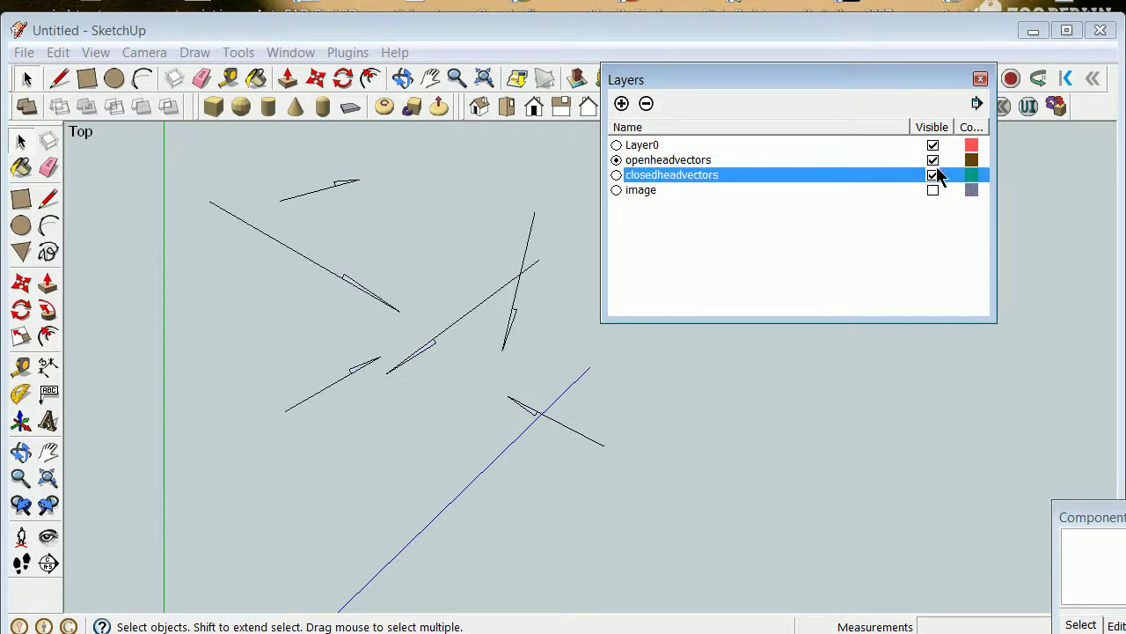
# Make closedheadvectors the current layer and check the openheadvectors layer by switching its visibility off and on
pyautogui.click(615, 175)
pyautogui.click(933, 160)
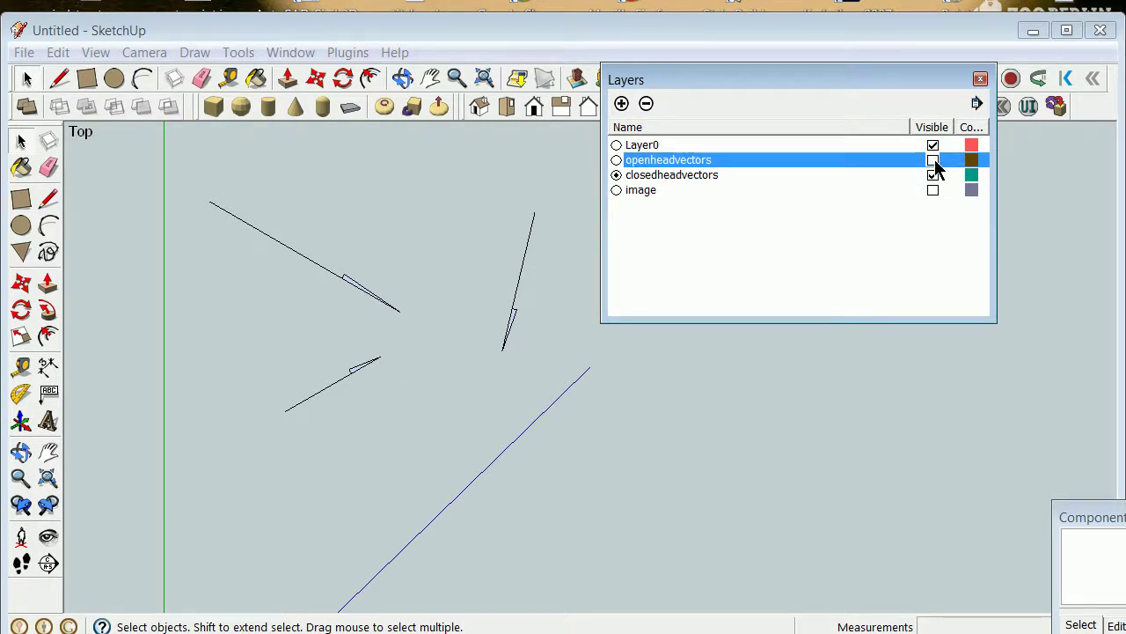
pyautogui.click(933, 160)
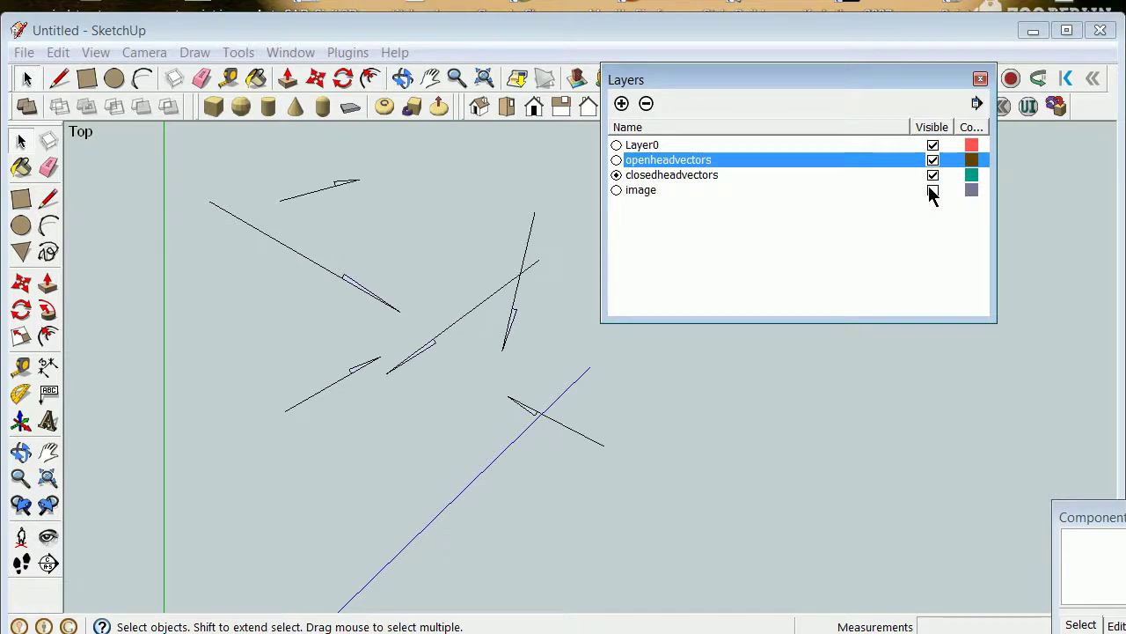
# Show the image layer to compare the picture with the traced arrows, and hide it again
pyautogui.click(932, 190)
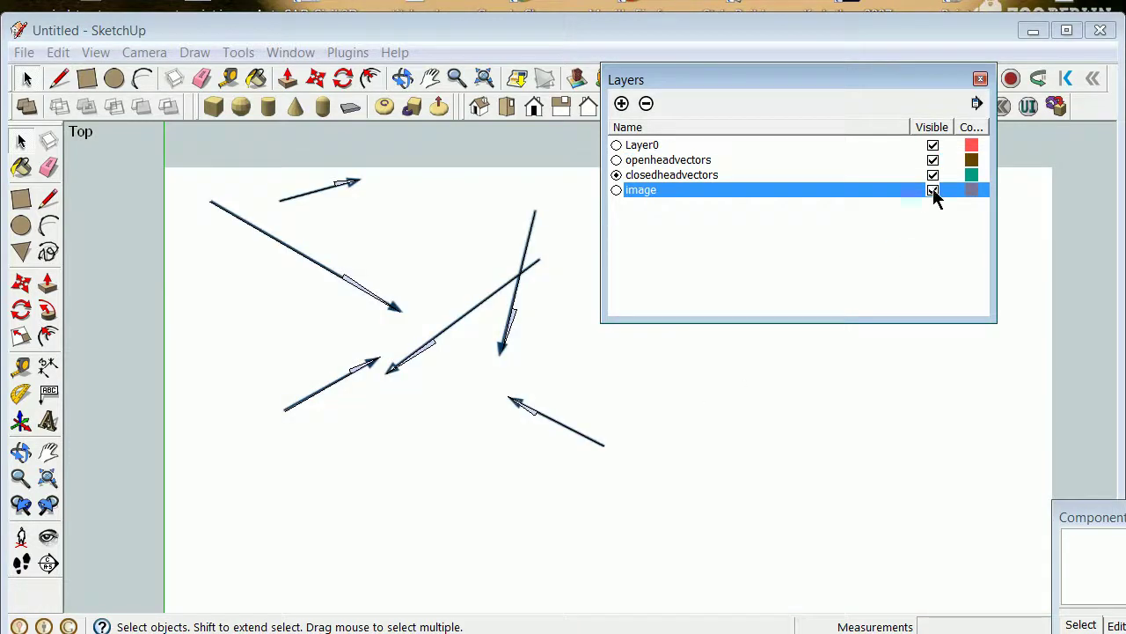
pyautogui.click(683, 412)
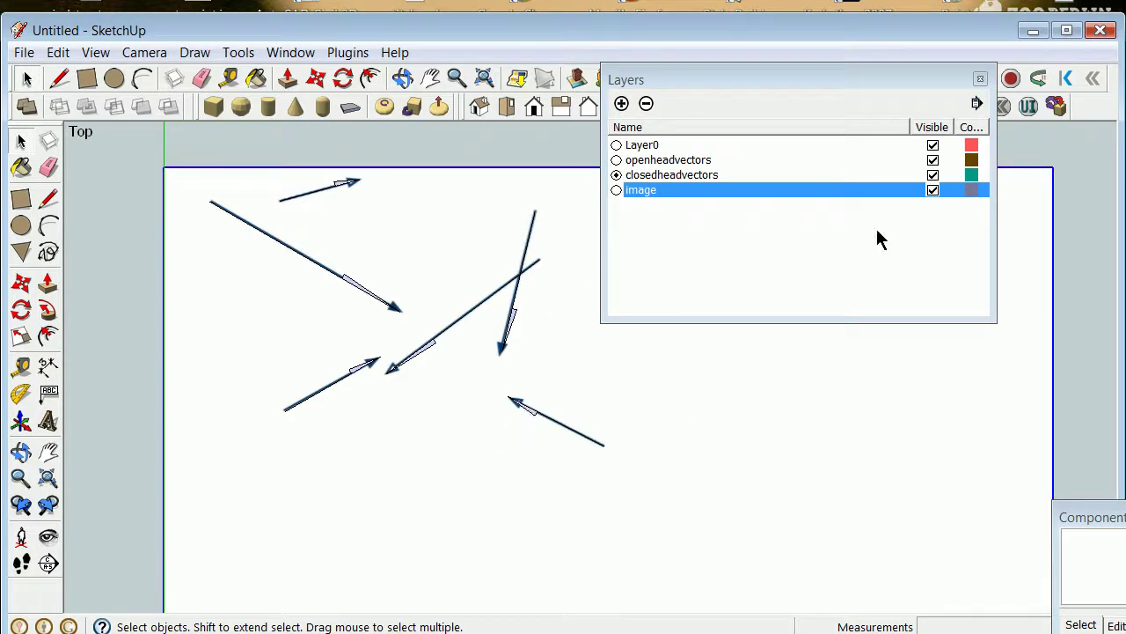
pyautogui.click(933, 190)
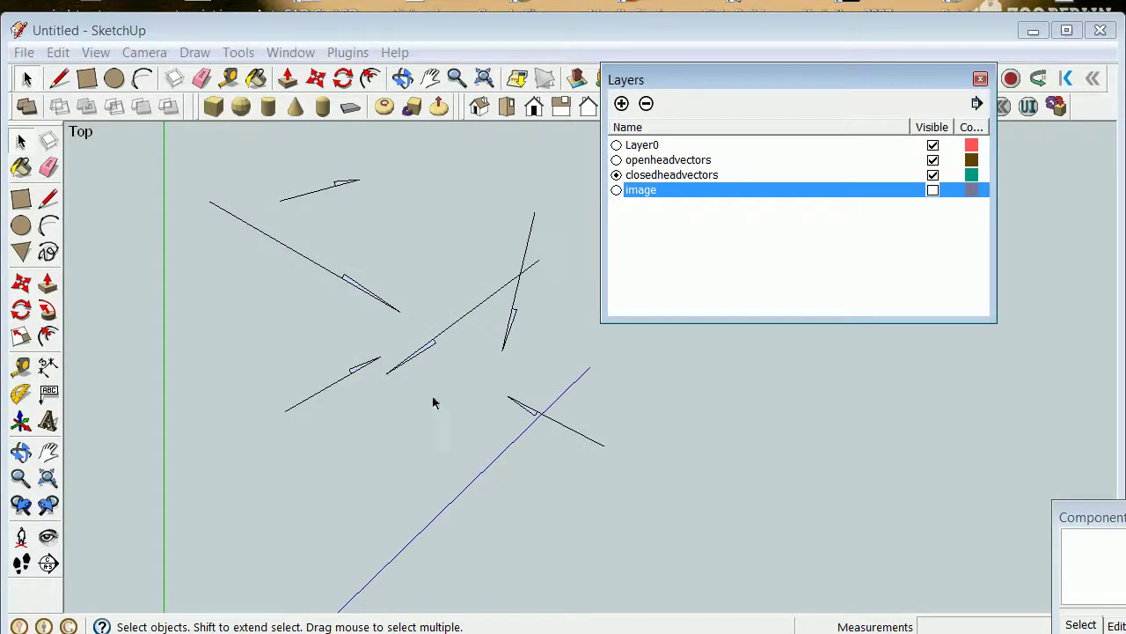
# Select the closed-headed arrow nearest the lower origin side and examine its shape and head at different magnifications
pyautogui.click(363, 368)
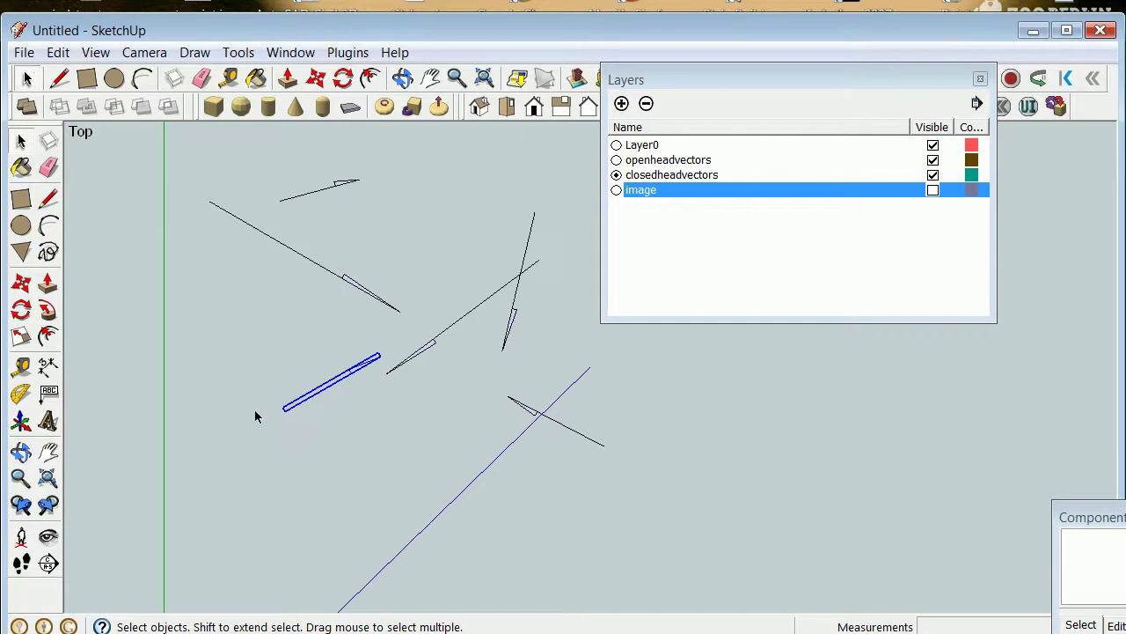
pyautogui.scroll(3, 268, 411)
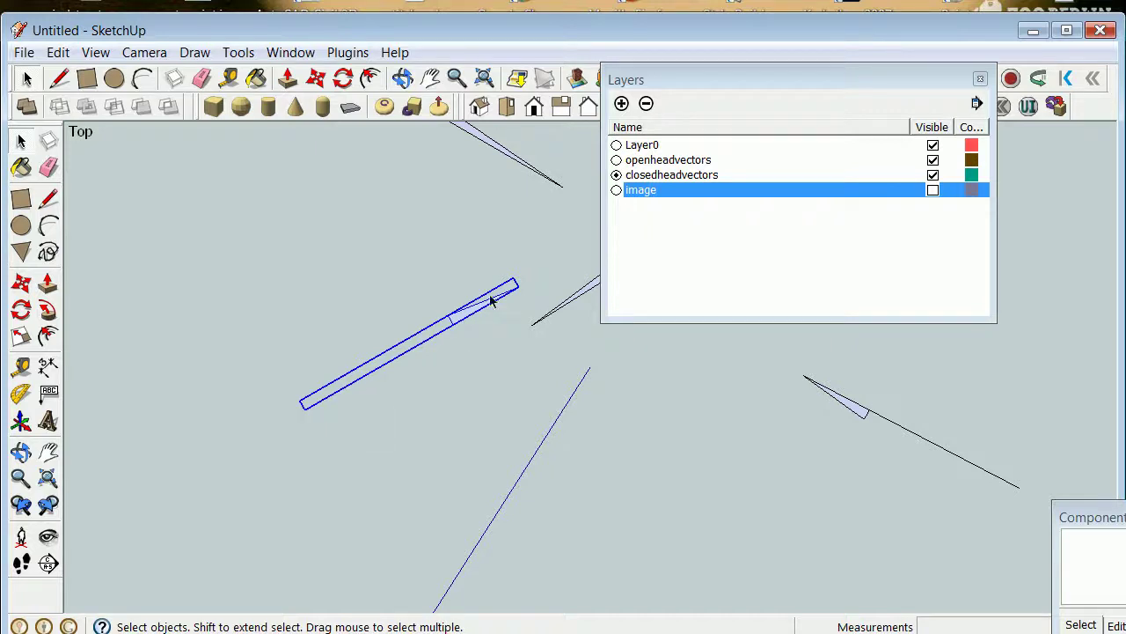
pyautogui.scroll(-5, 340, 376)
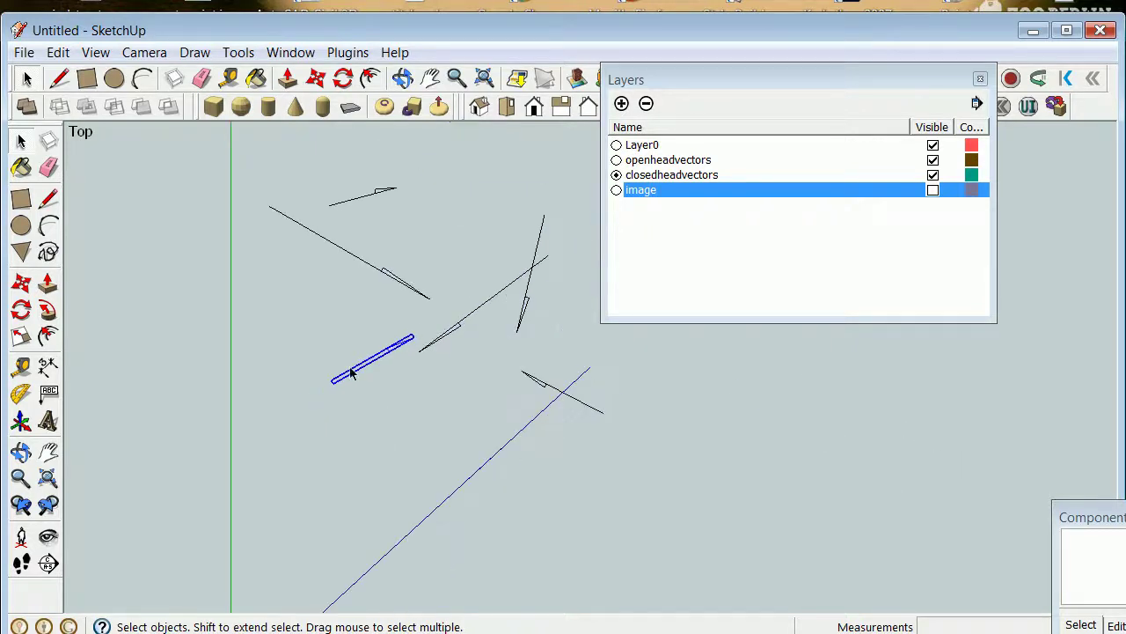
pyautogui.scroll(7, 370, 361)
pyautogui.scroll(-3, 412, 357)
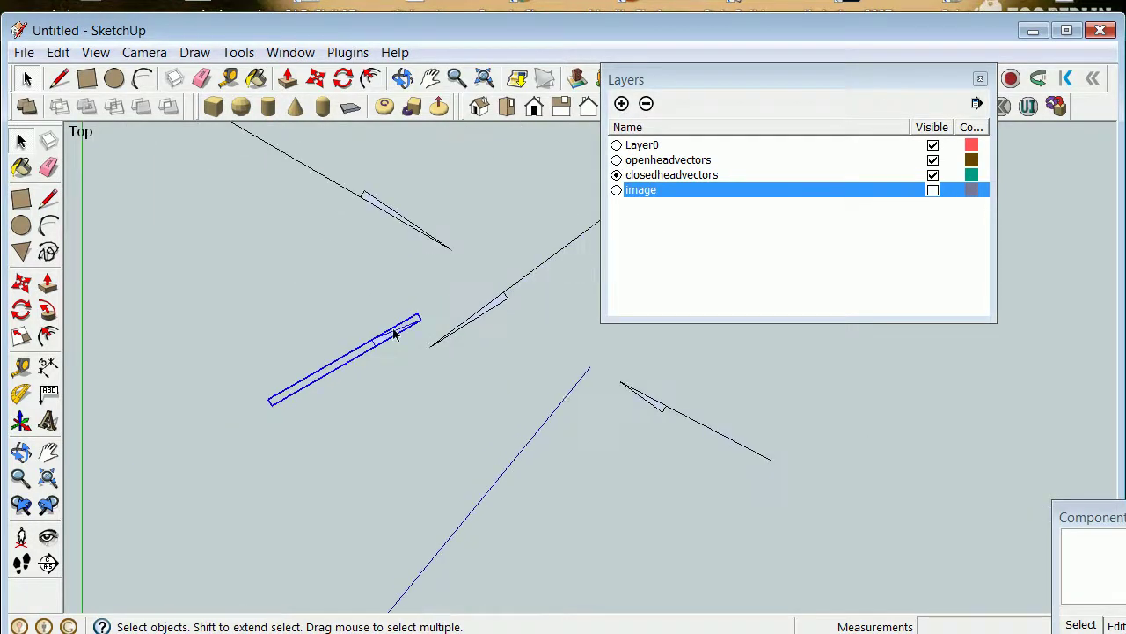
pyautogui.scroll(-5, 393, 330)
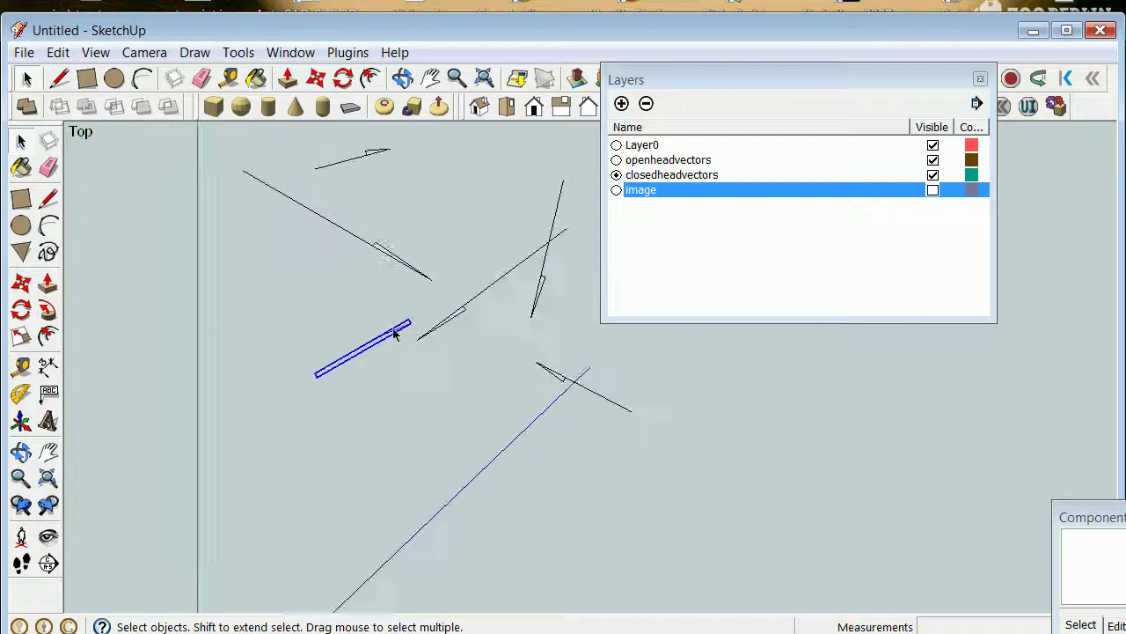
pyautogui.scroll(4, 408, 328)
pyautogui.scroll(1, 408, 328)
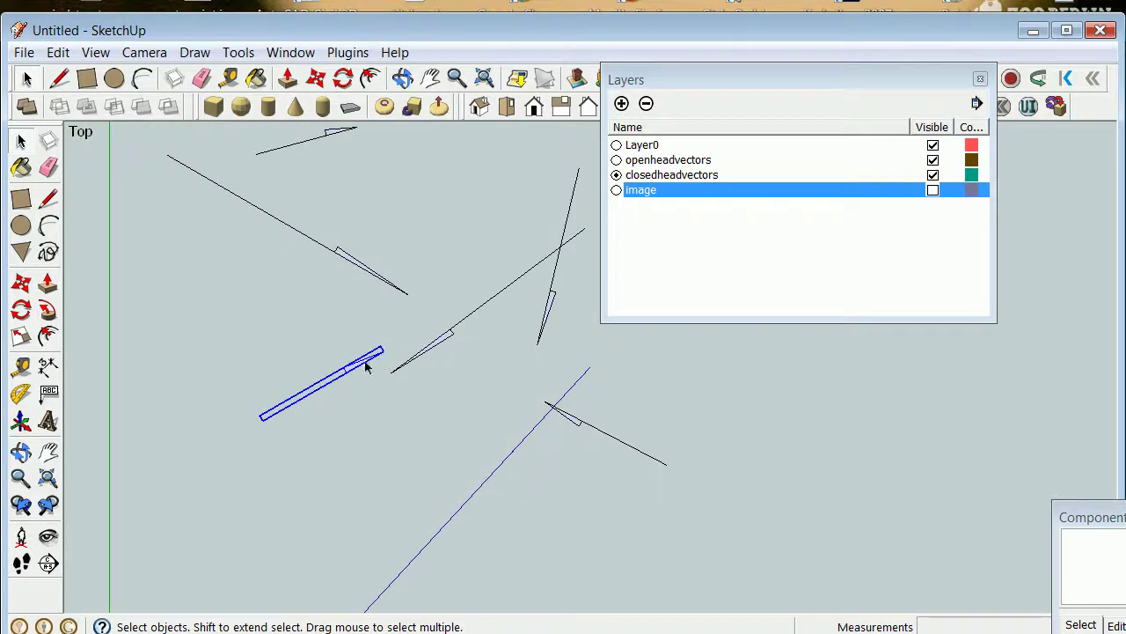
pyautogui.scroll(-5, 294, 428)
pyautogui.scroll(5, 281, 436)
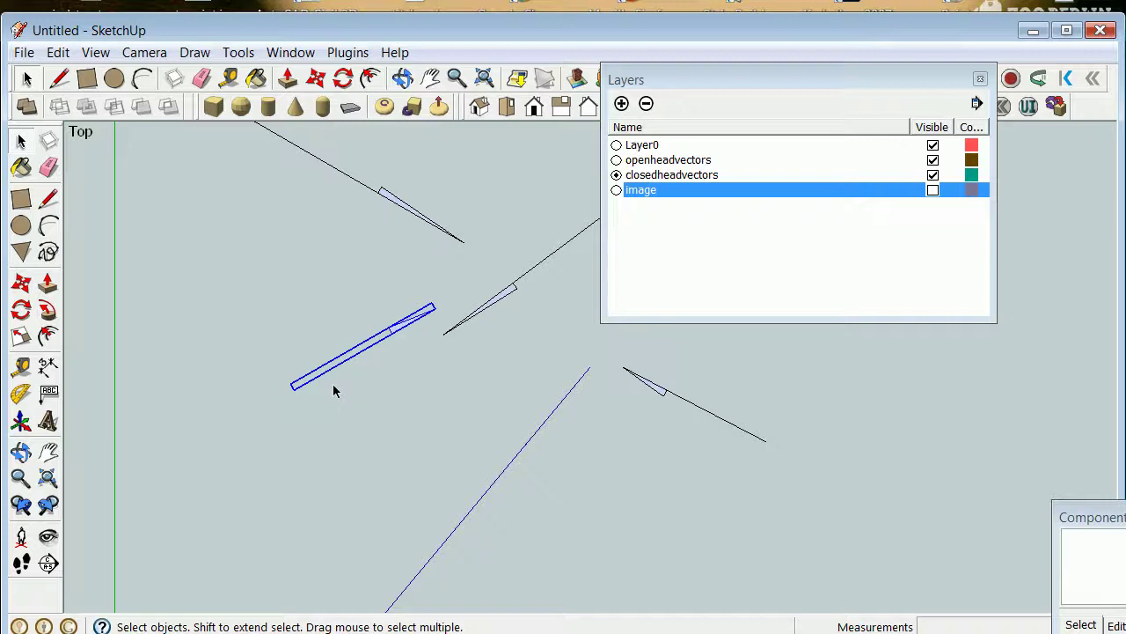
pyautogui.click(393, 427)
pyautogui.scroll(-5, 393, 427)
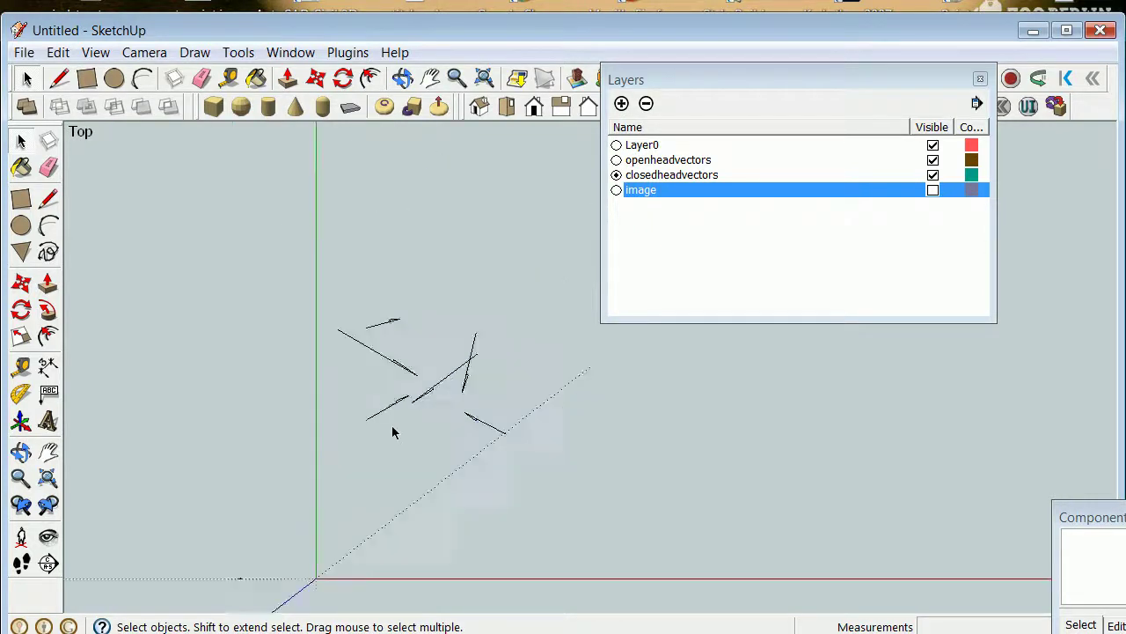
# Show the image layer and compare the traced arrows and their heads with the vectors in the picture
pyautogui.click(935, 190)
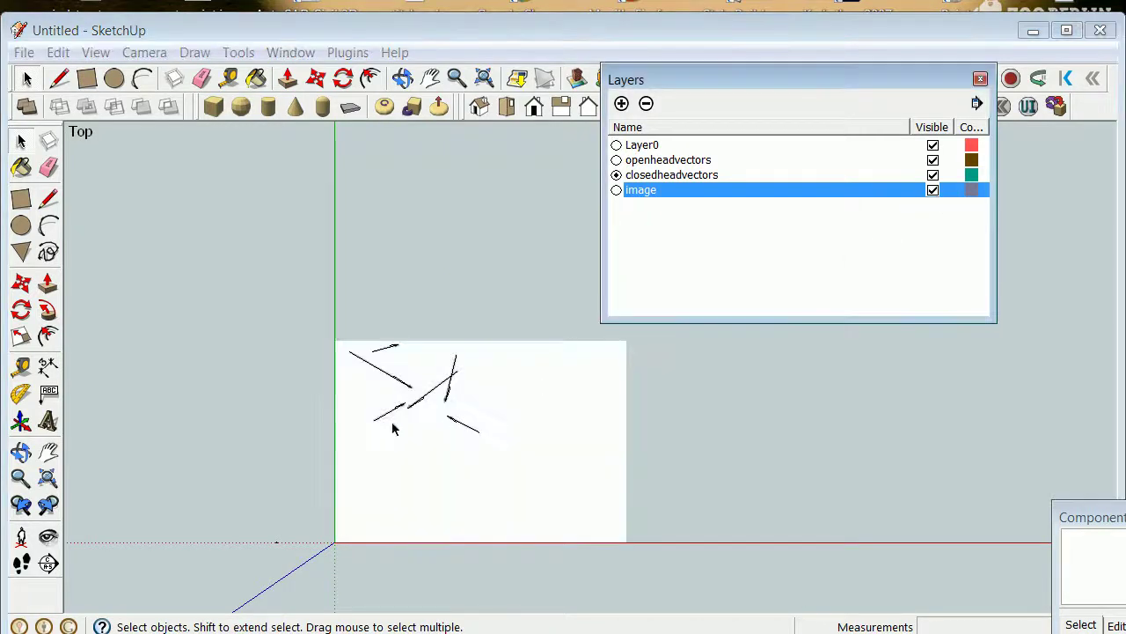
pyautogui.click(403, 412)
pyautogui.scroll(3, 403, 412)
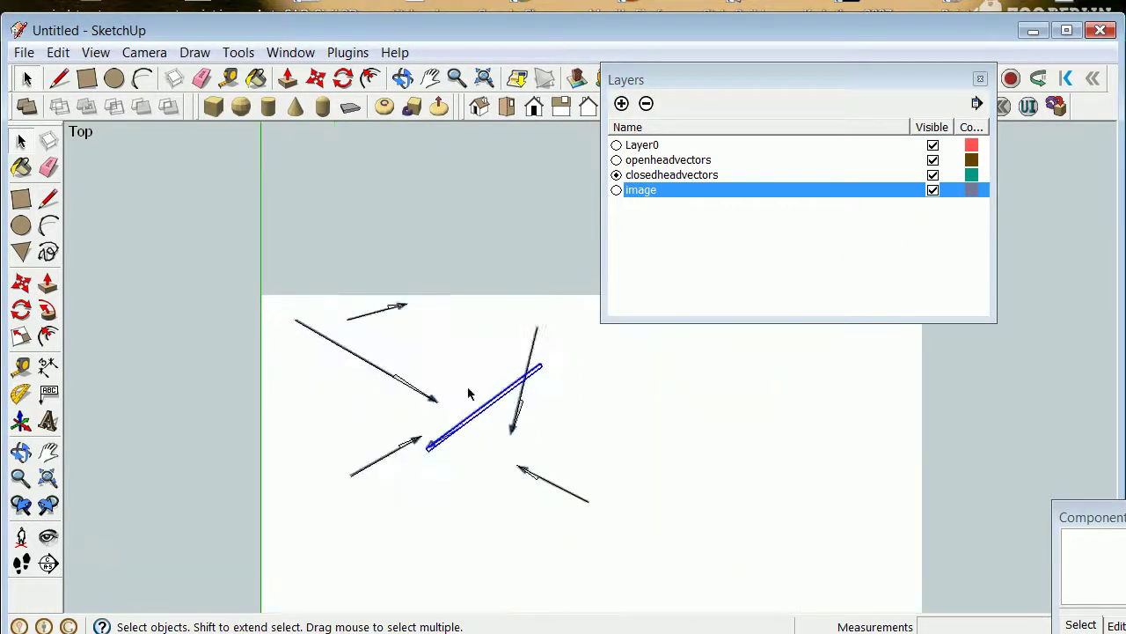
pyautogui.scroll(3, 409, 469)
pyautogui.scroll(-3, 611, 379)
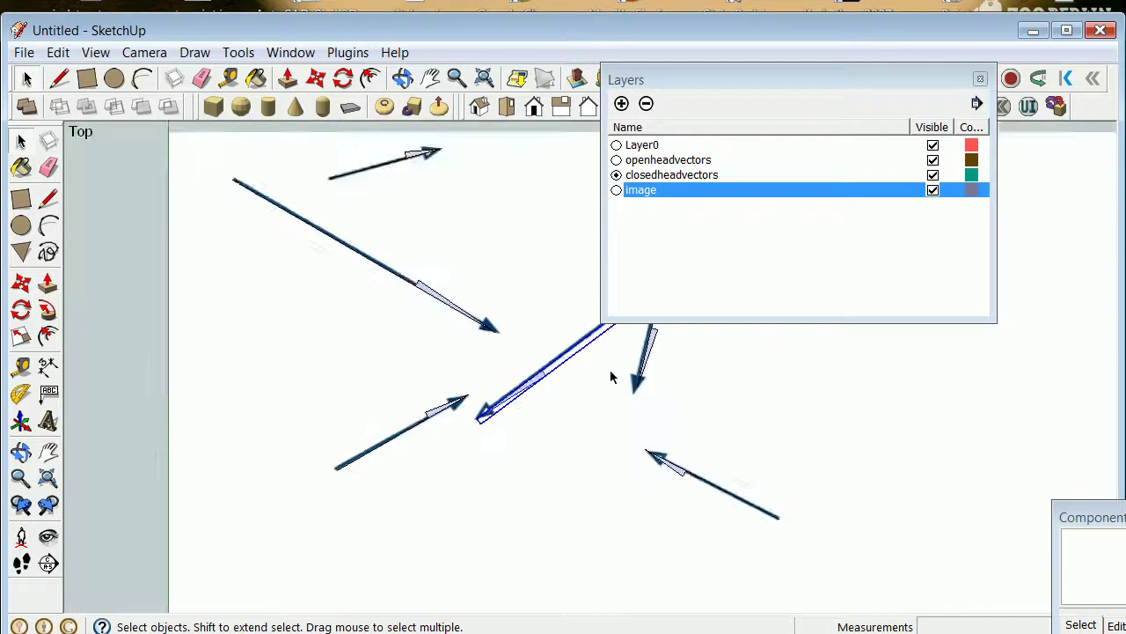
pyautogui.scroll(5, 572, 387)
pyautogui.scroll(-3, 496, 429)
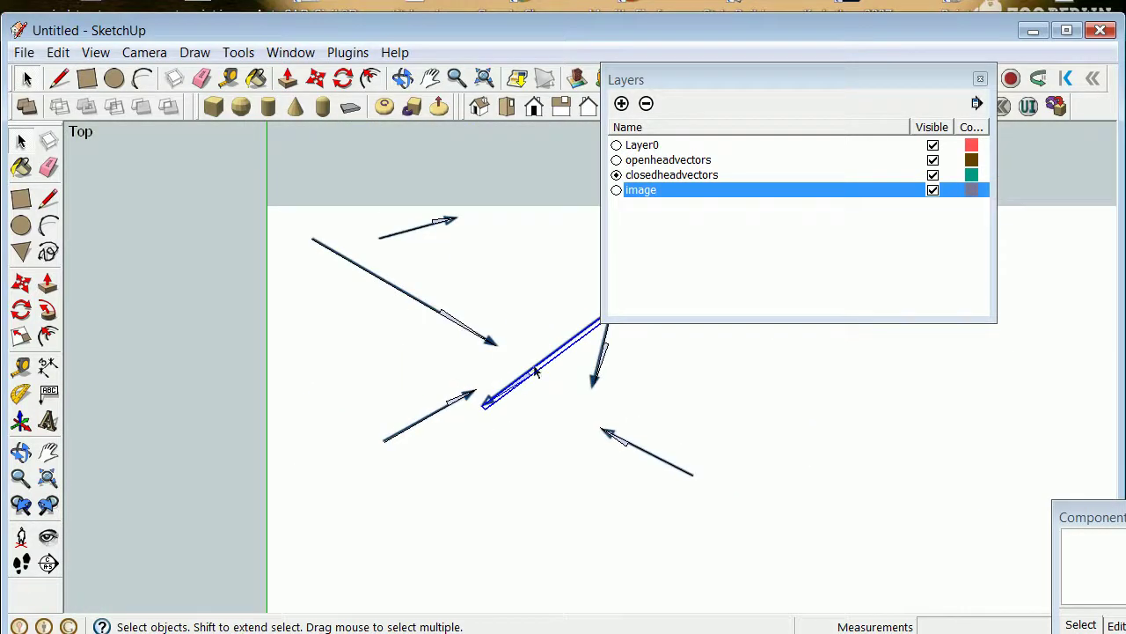
pyautogui.scroll(5, 626, 465)
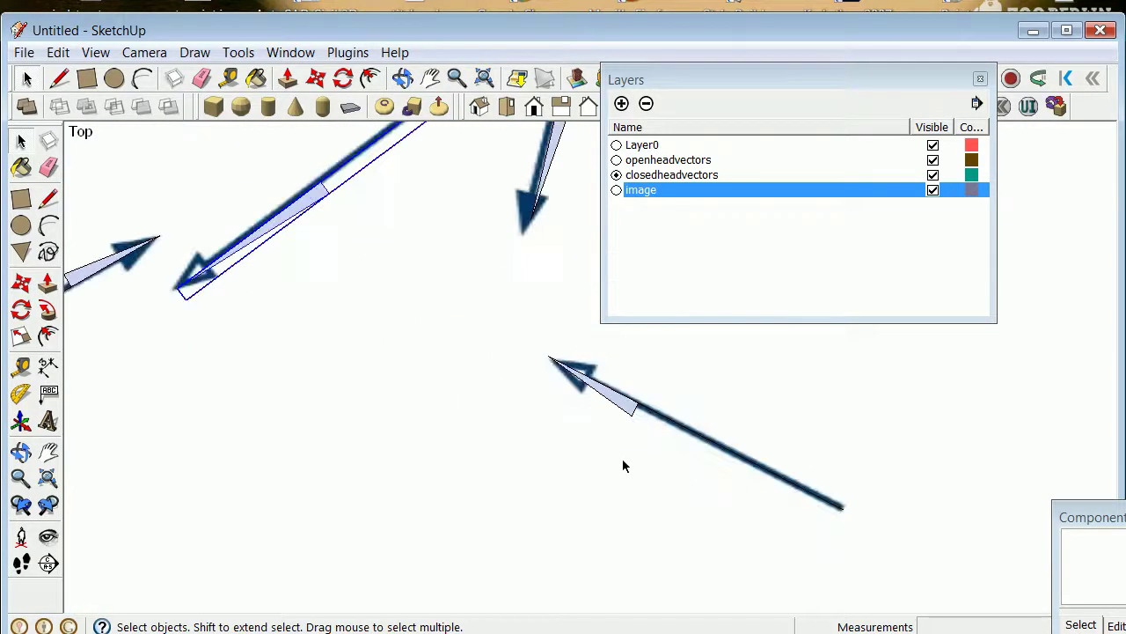
# Hide the image and openheadvectors layers, keeping only the three closed-headed arrows on display
pyautogui.click(934, 190)
pyautogui.click(934, 175)
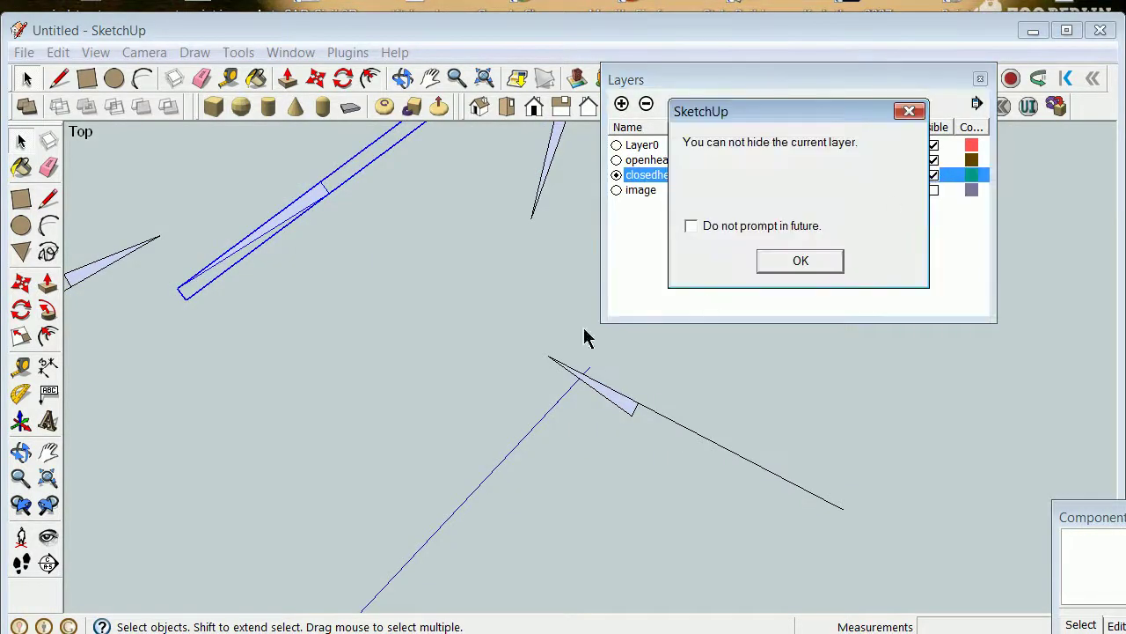
pyautogui.click(786, 261)
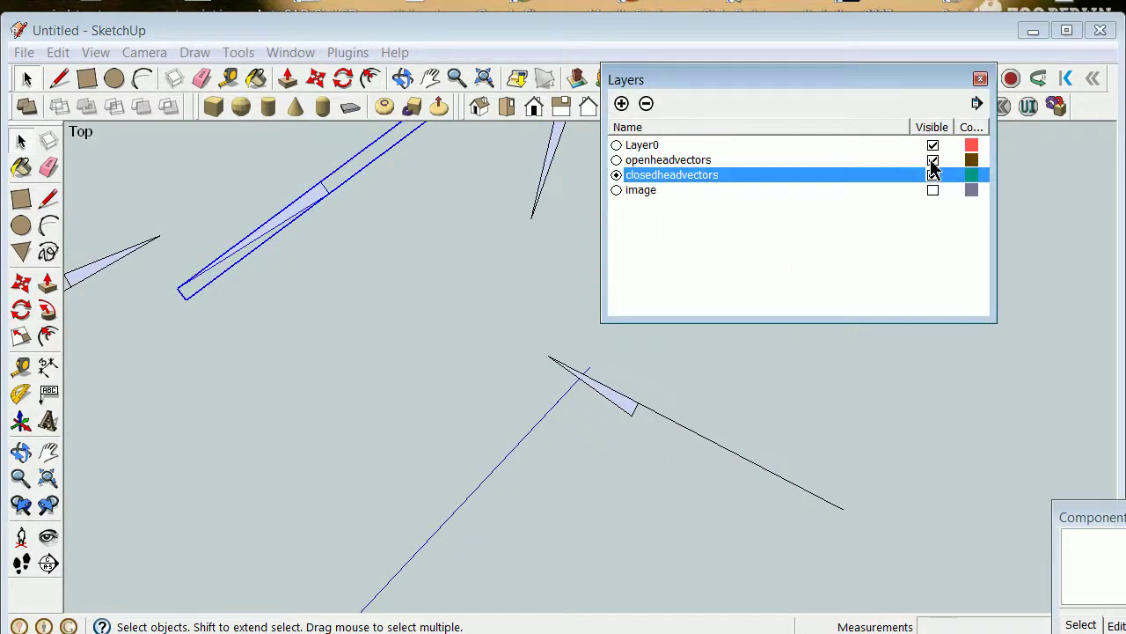
pyautogui.click(933, 160)
pyautogui.scroll(-5, 345, 393)
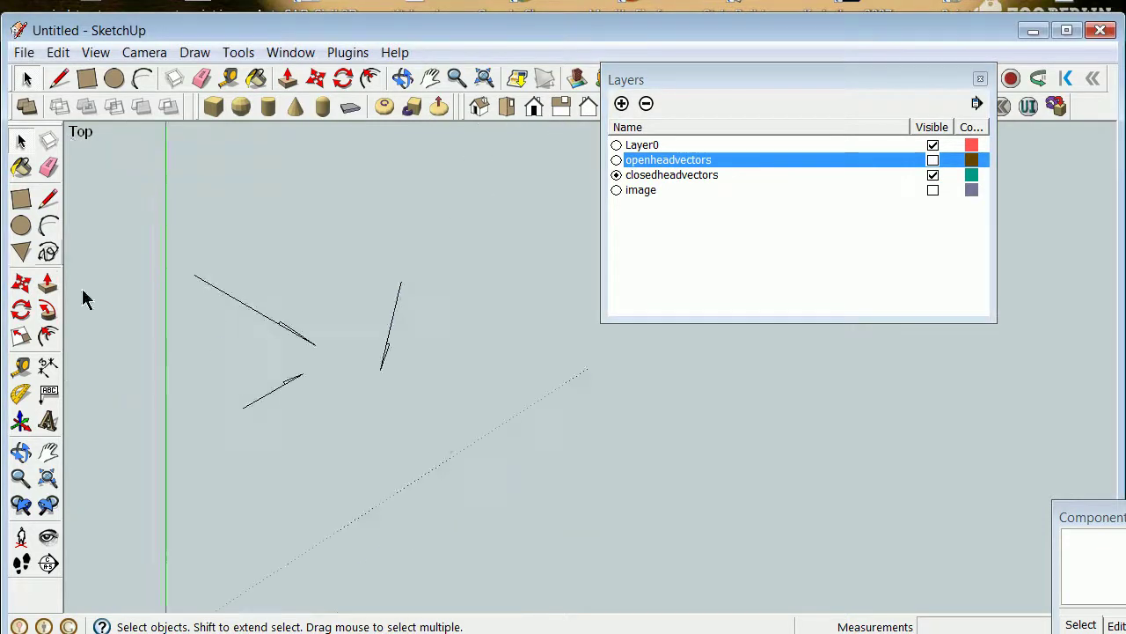
pyautogui.scroll(3, 306, 309)
pyautogui.scroll(-2, 307, 309)
pyautogui.scroll(3, 335, 367)
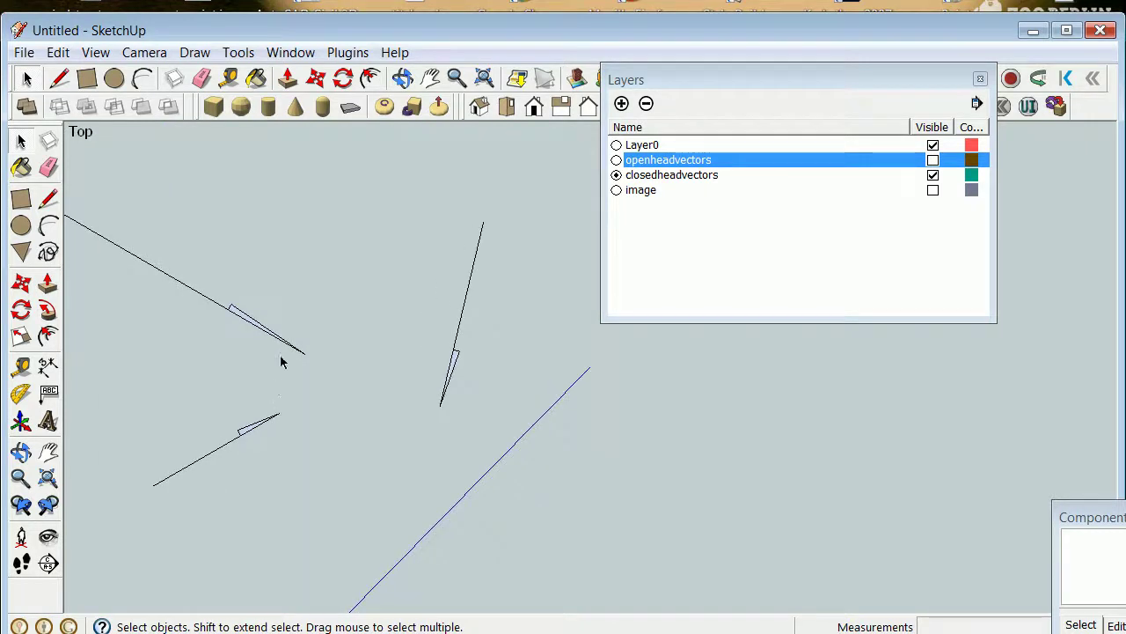
pyautogui.scroll(-3, 298, 360)
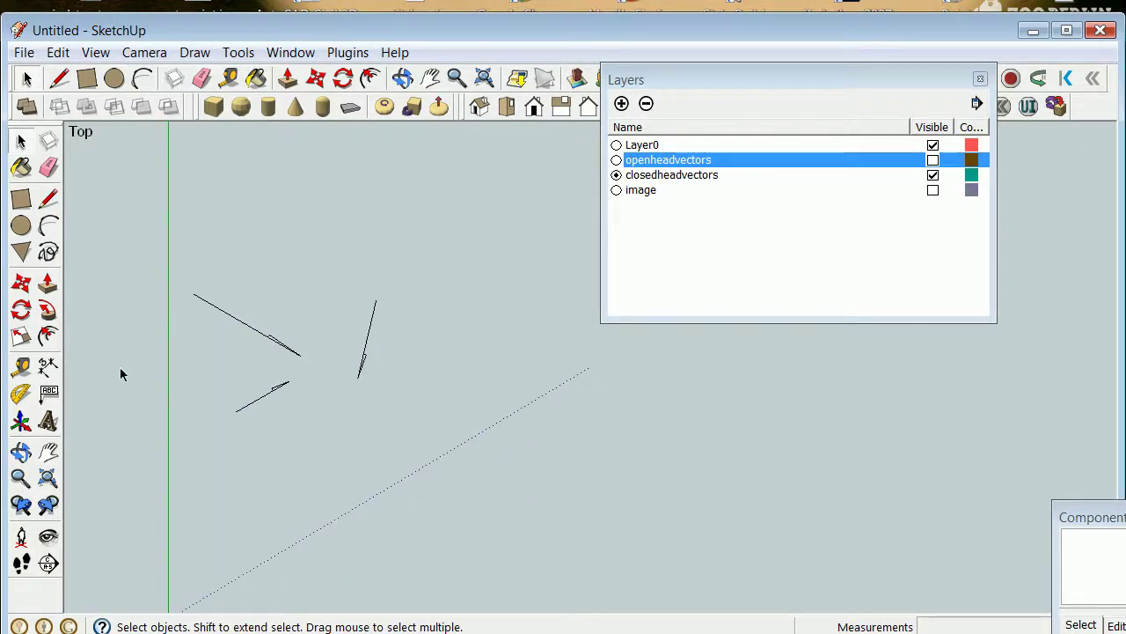
# Create a protractor guide line along the longest closed-headed arrow, centred on its tail and aligned with its tip
pyautogui.click(22, 396)
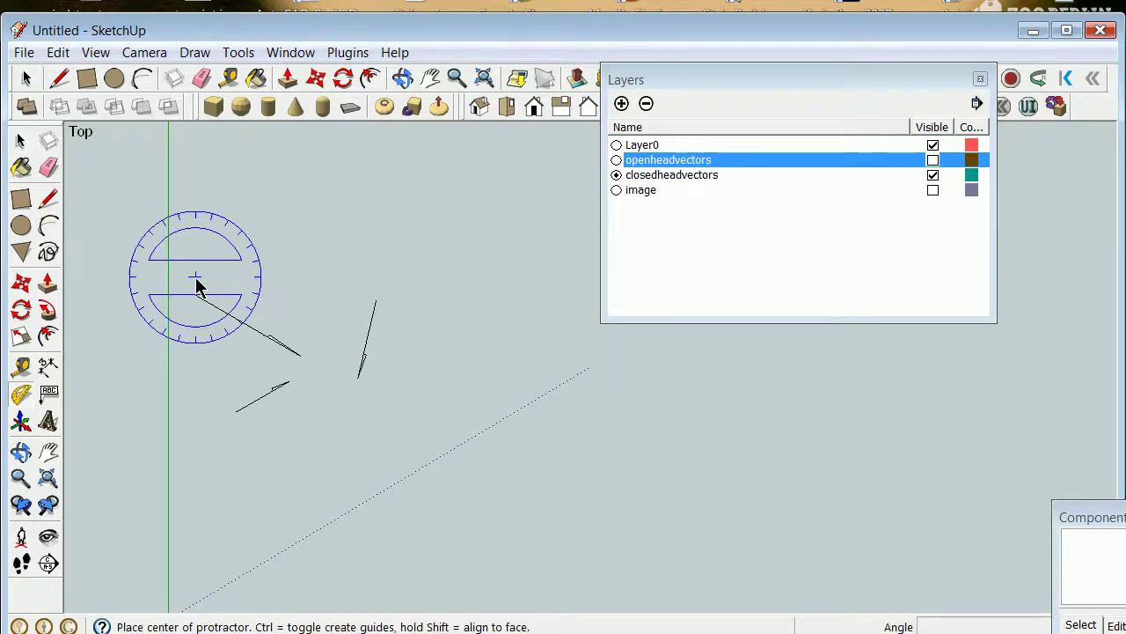
pyautogui.scroll(3, 195, 299)
pyautogui.click(195, 319)
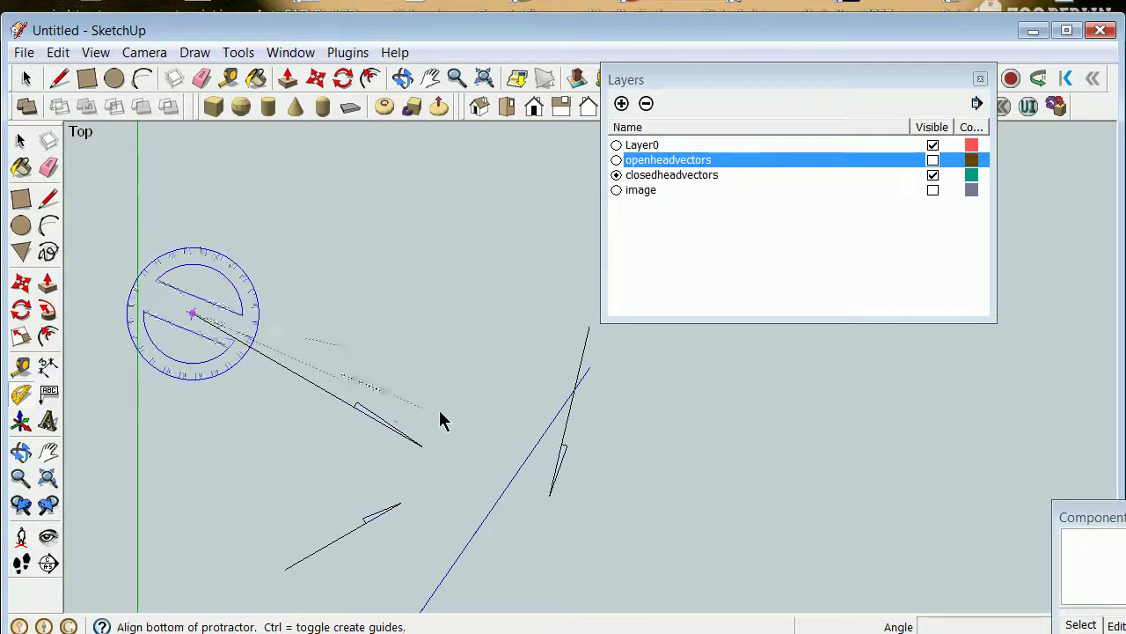
pyautogui.scroll(3, 430, 459)
pyautogui.click(436, 448)
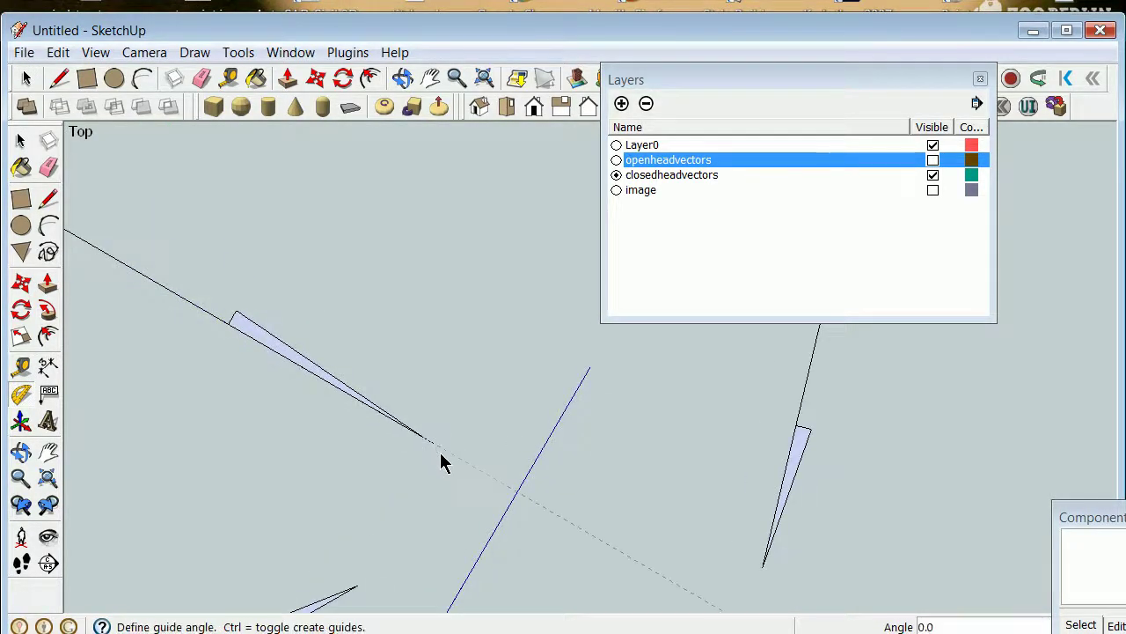
pyautogui.scroll(-2, 442, 459)
pyautogui.click(429, 467)
pyautogui.press('space')
pyautogui.scroll(-3, 268, 245)
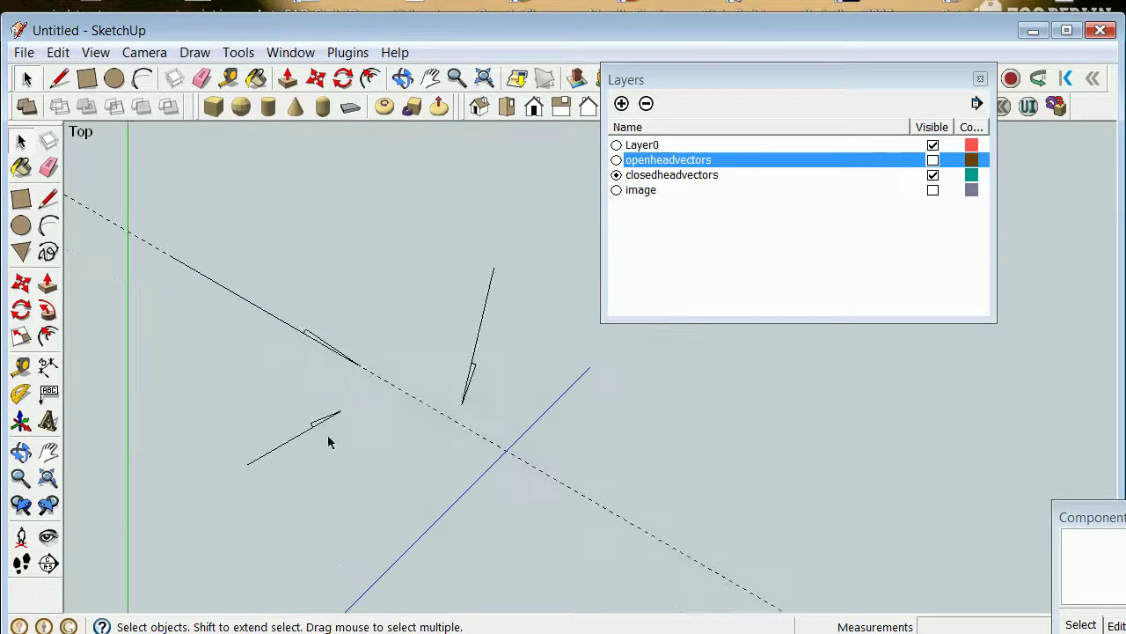
# Create a second protractor guide line along the shortest closed-headed arrow, from its tail through its tip
pyautogui.click(316, 431)
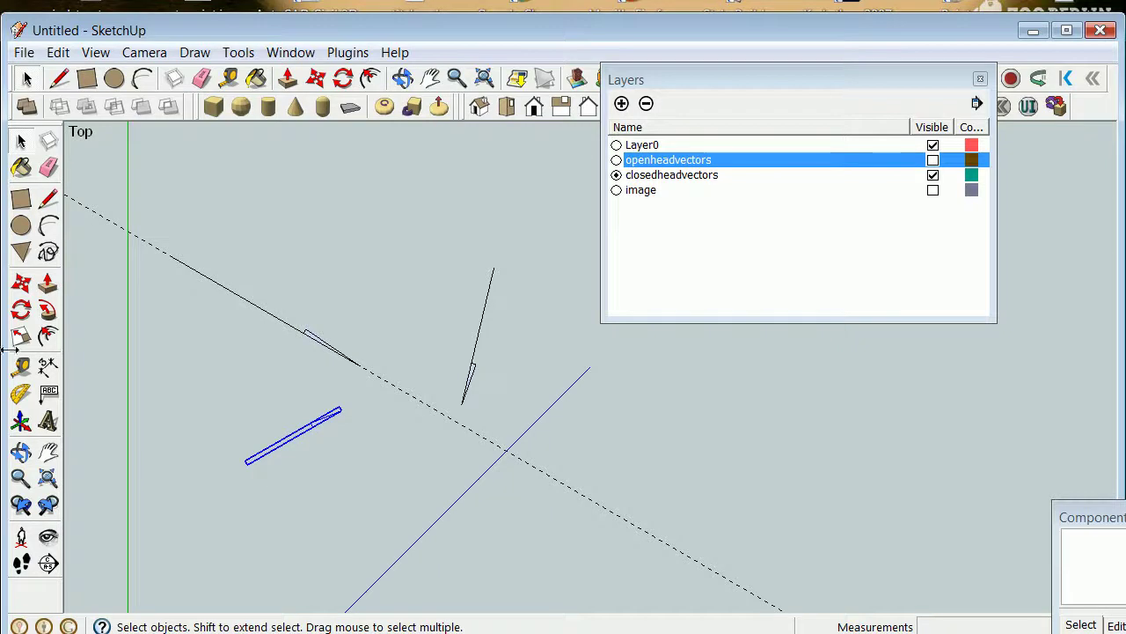
pyautogui.click(19, 398)
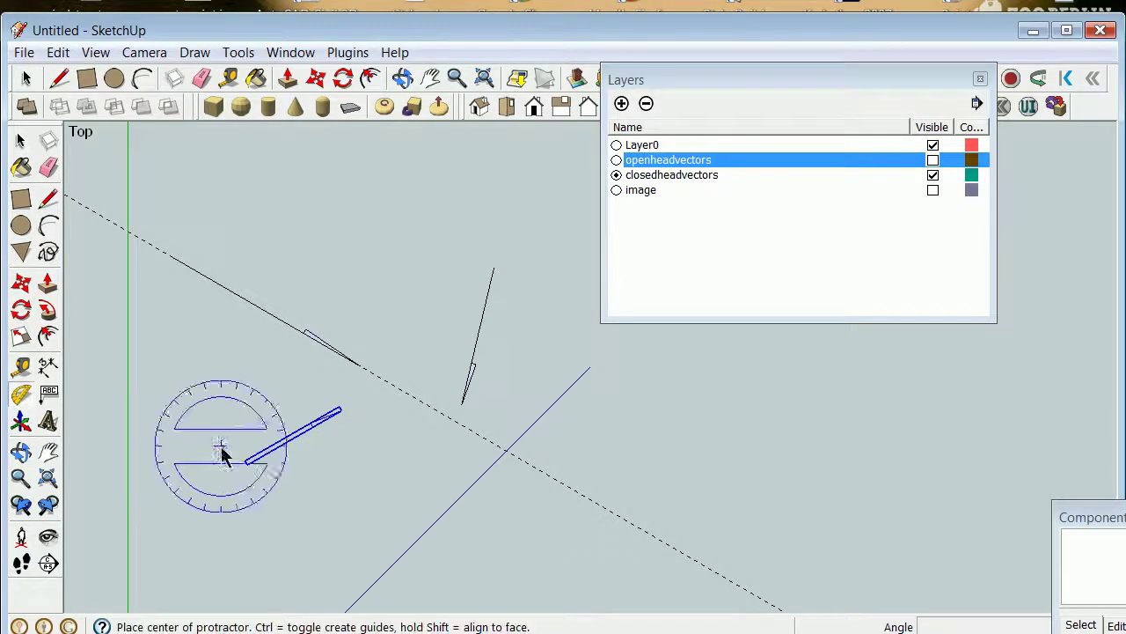
pyautogui.click(246, 464)
pyautogui.scroll(3, 352, 400)
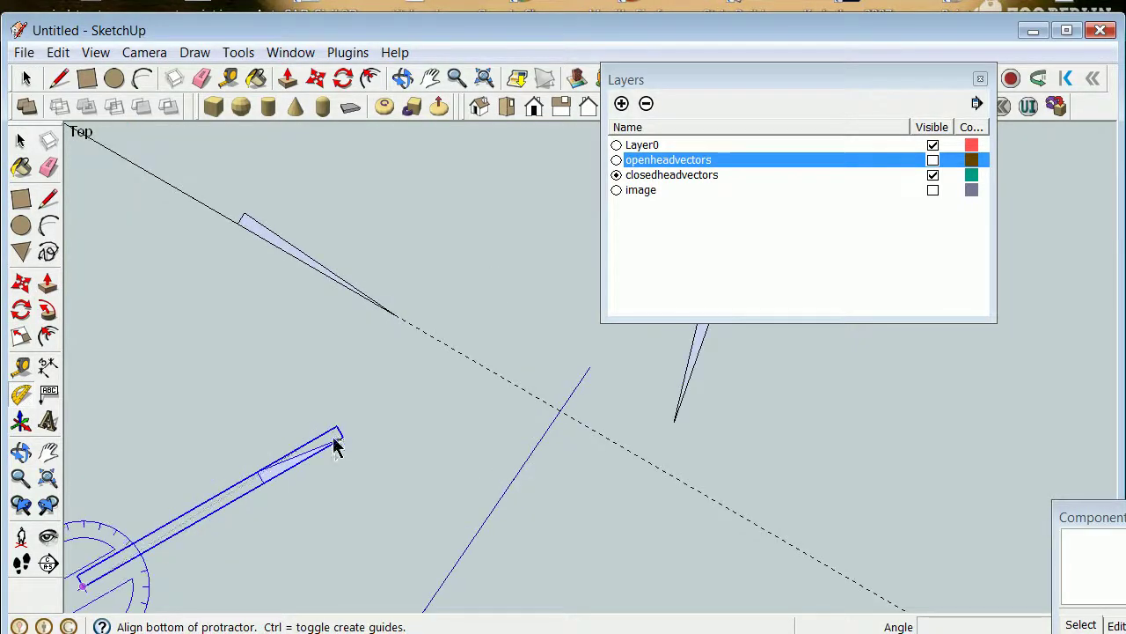
pyautogui.click(340, 437)
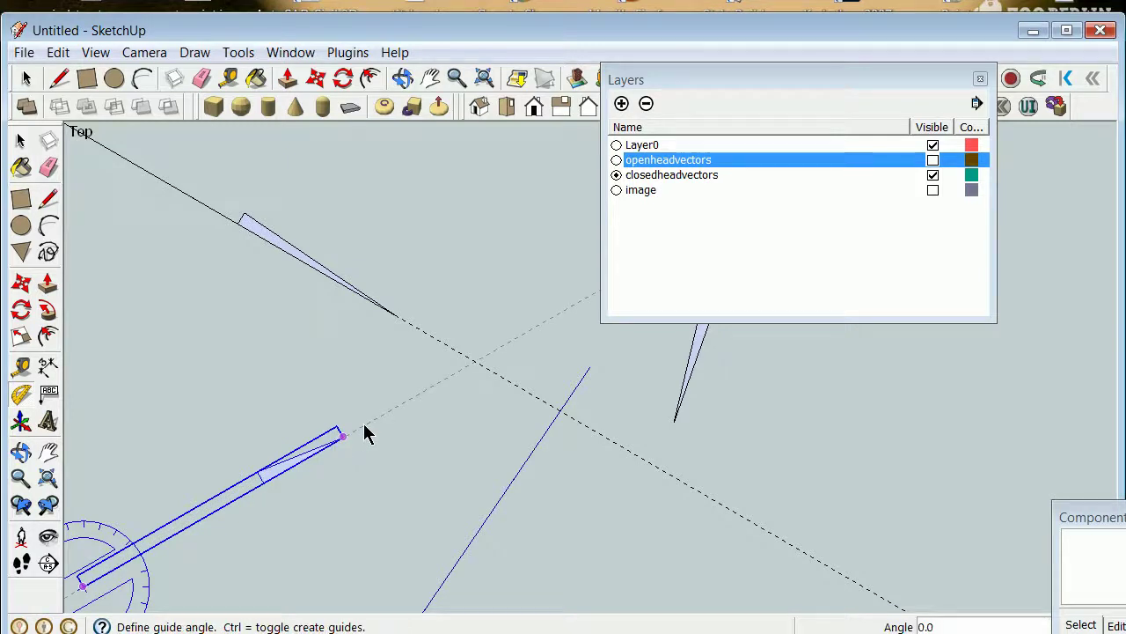
pyautogui.click(367, 432)
pyautogui.click(22, 140)
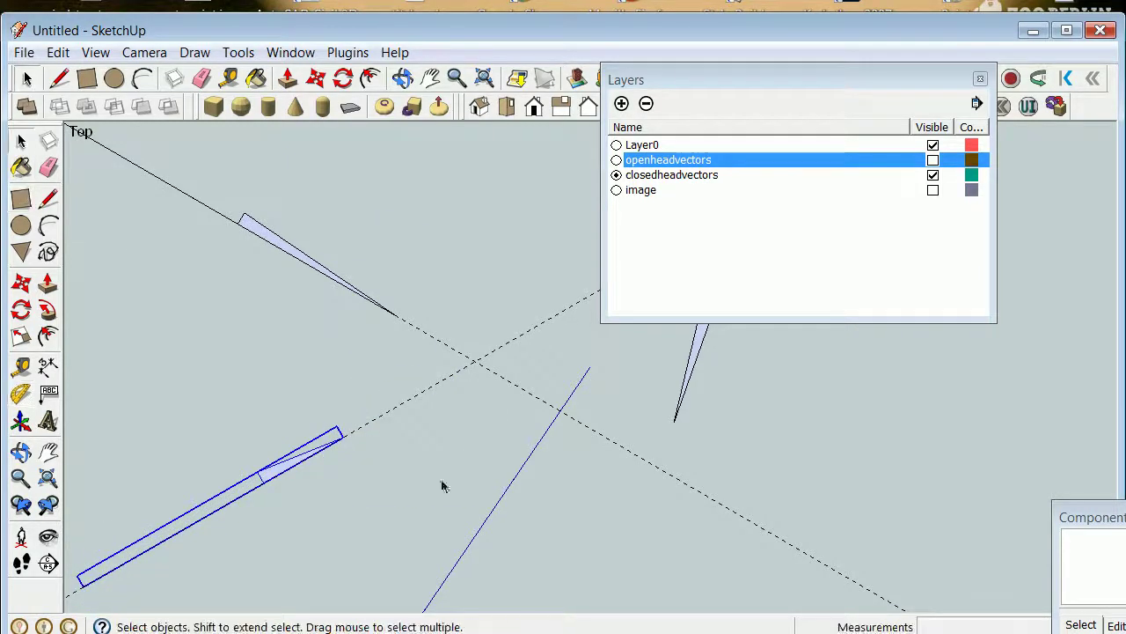
pyautogui.scroll(-3, 440, 510)
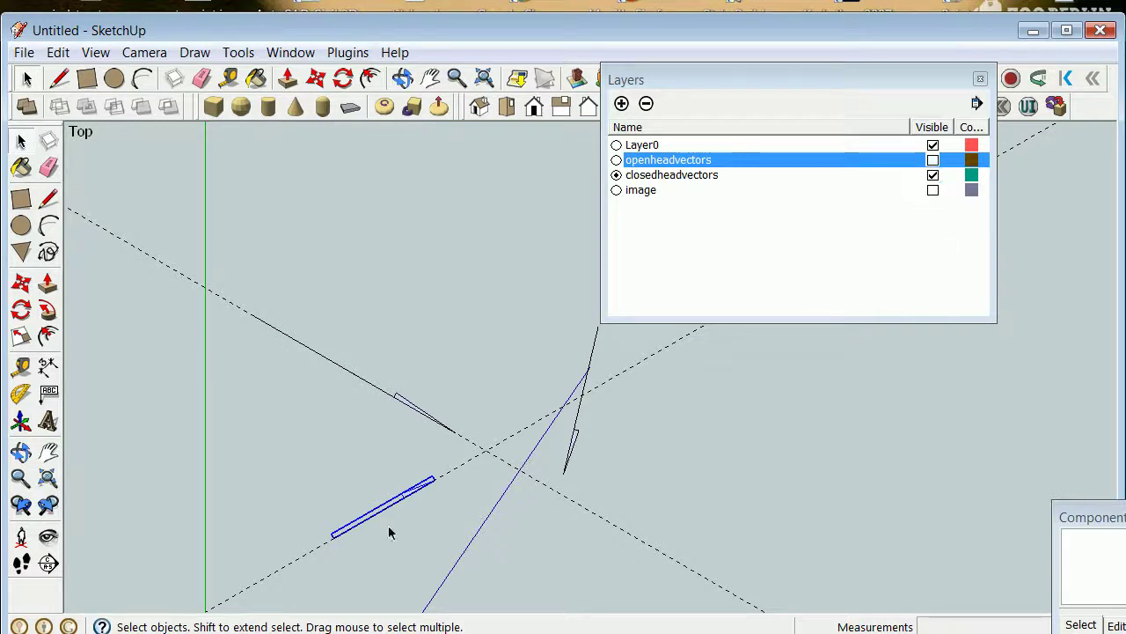
# Select the guide line that runs through the shortest closed-headed arrow
pyautogui.click(278, 446)
pyautogui.click(411, 494)
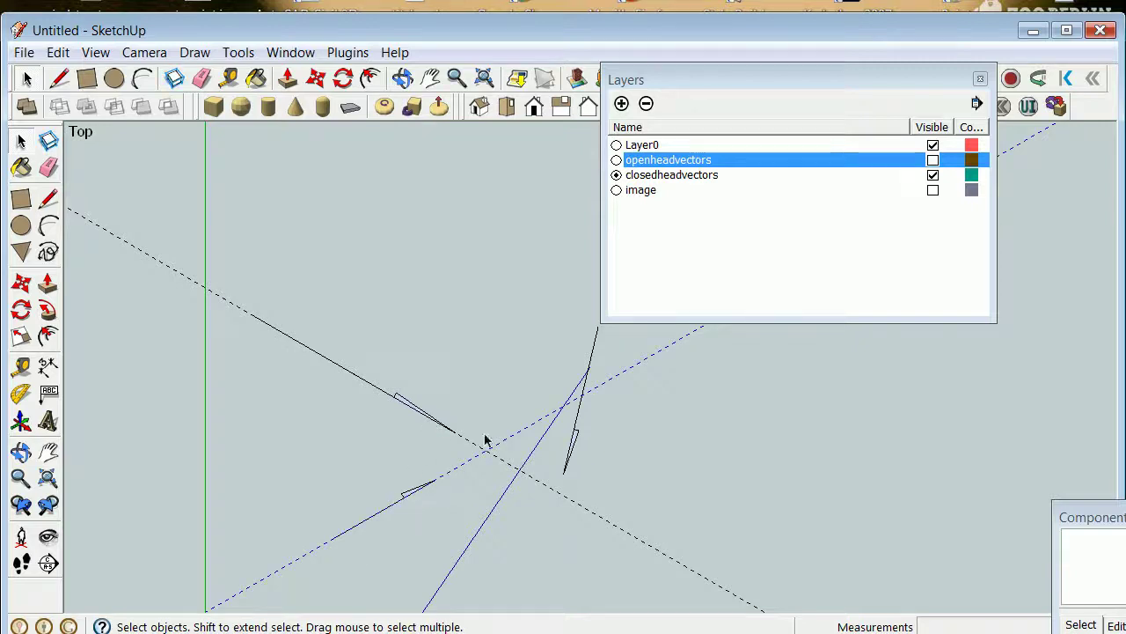